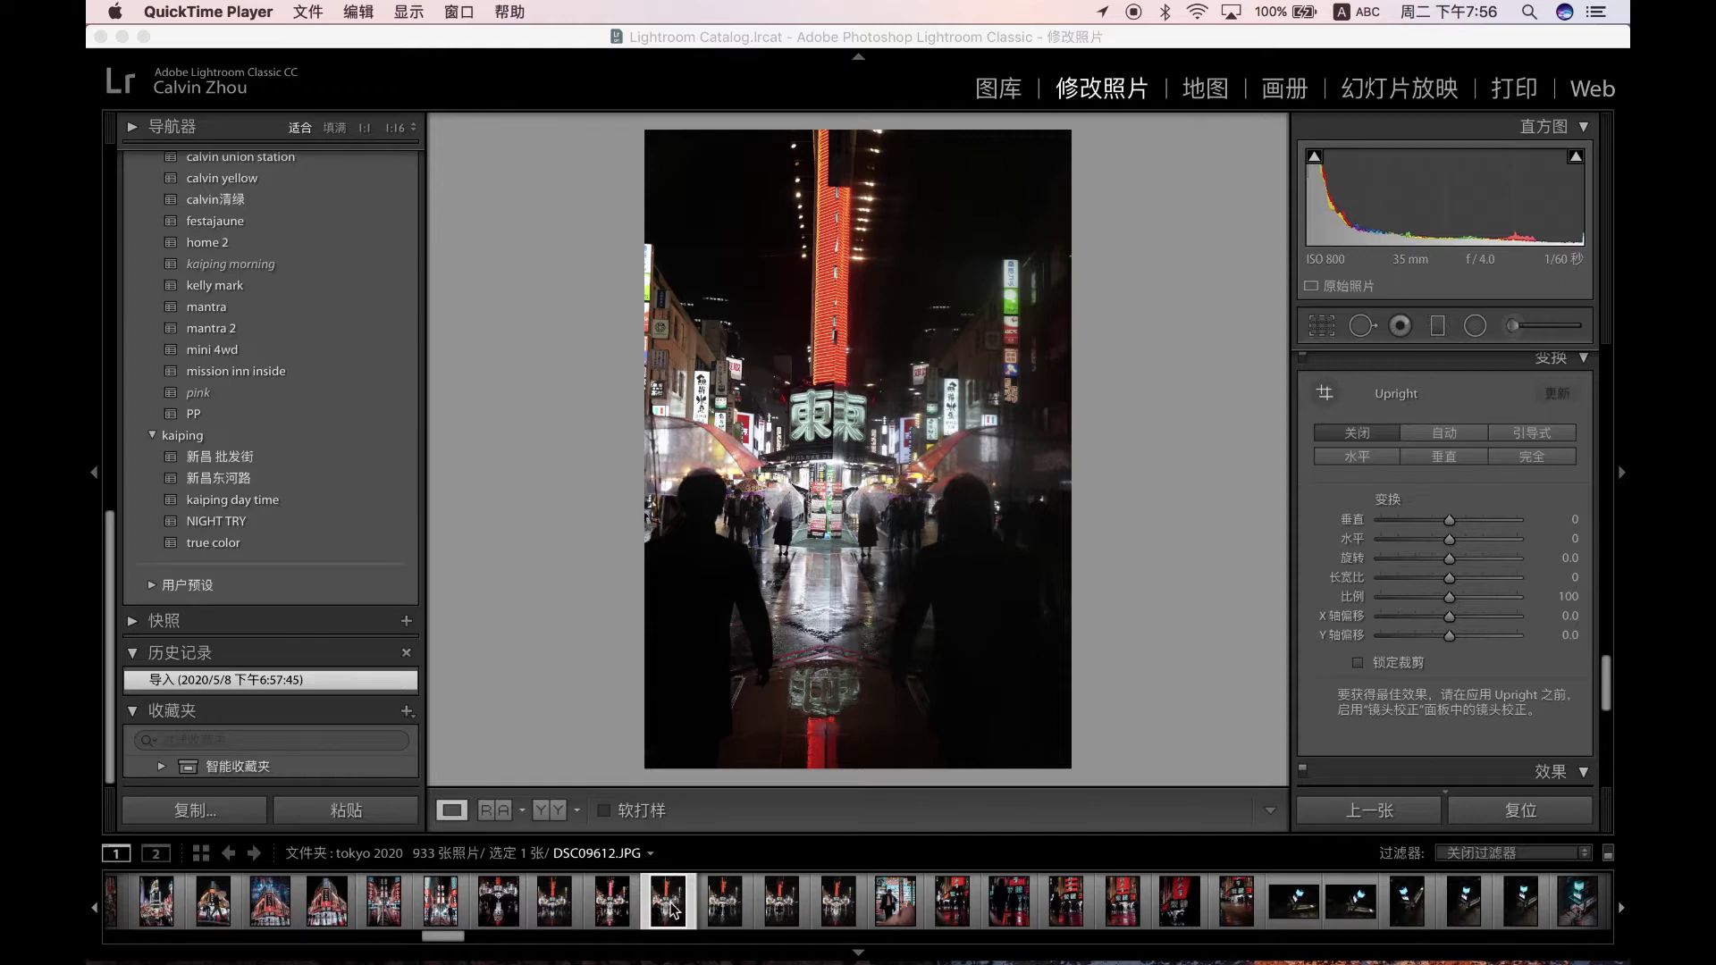
- Select DSC09606, then hide the module picker, go full screen and shrink the filmstrip
{"action": "left_click", "coordinate": [598, 910]}
{"action": "left_click", "coordinate": [554, 903]}
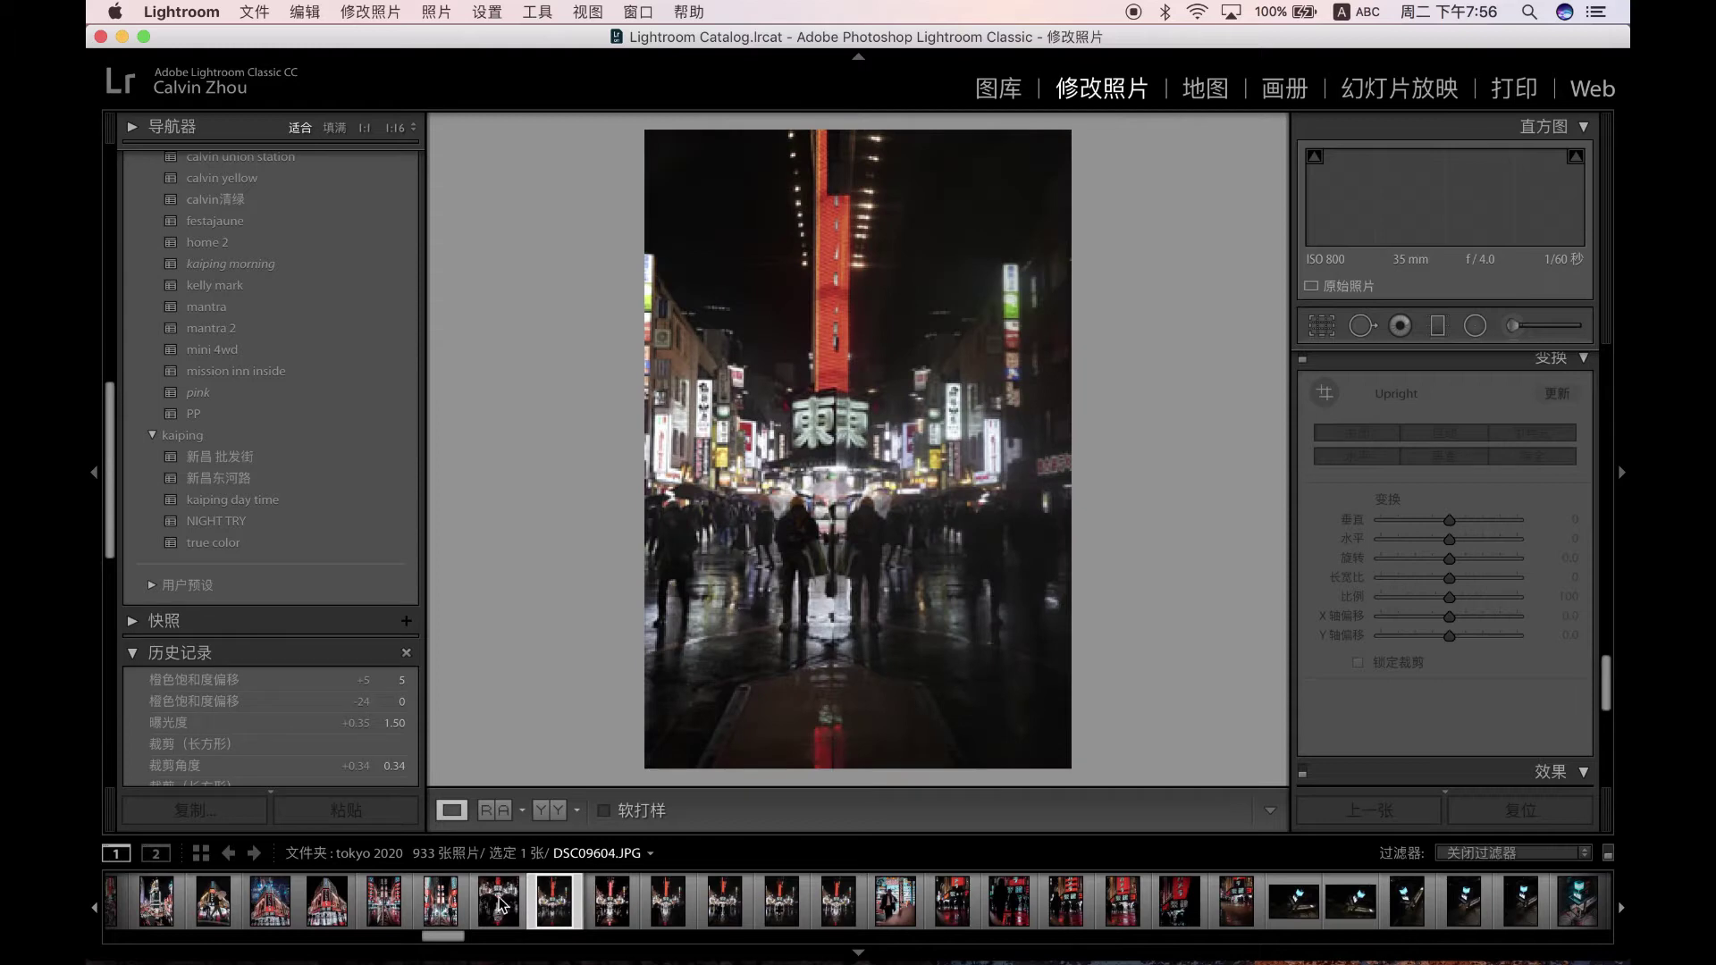
{"action": "left_click", "coordinate": [860, 56]}
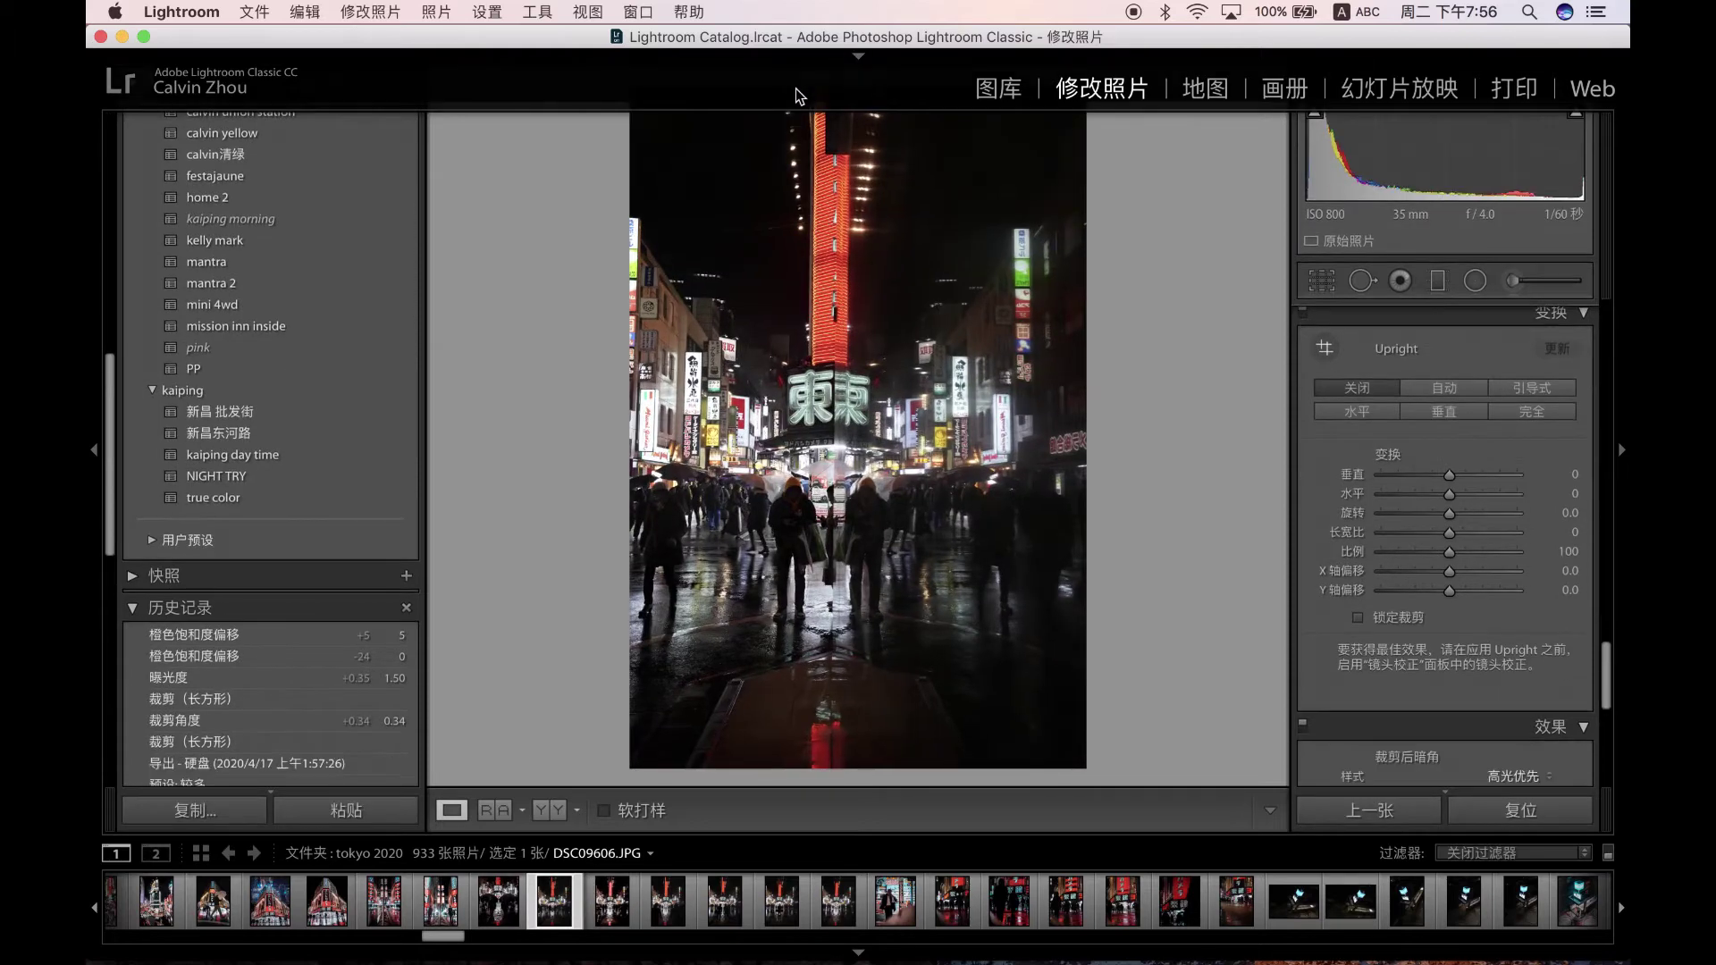
{"action": "left_click", "coordinate": [143, 37]}
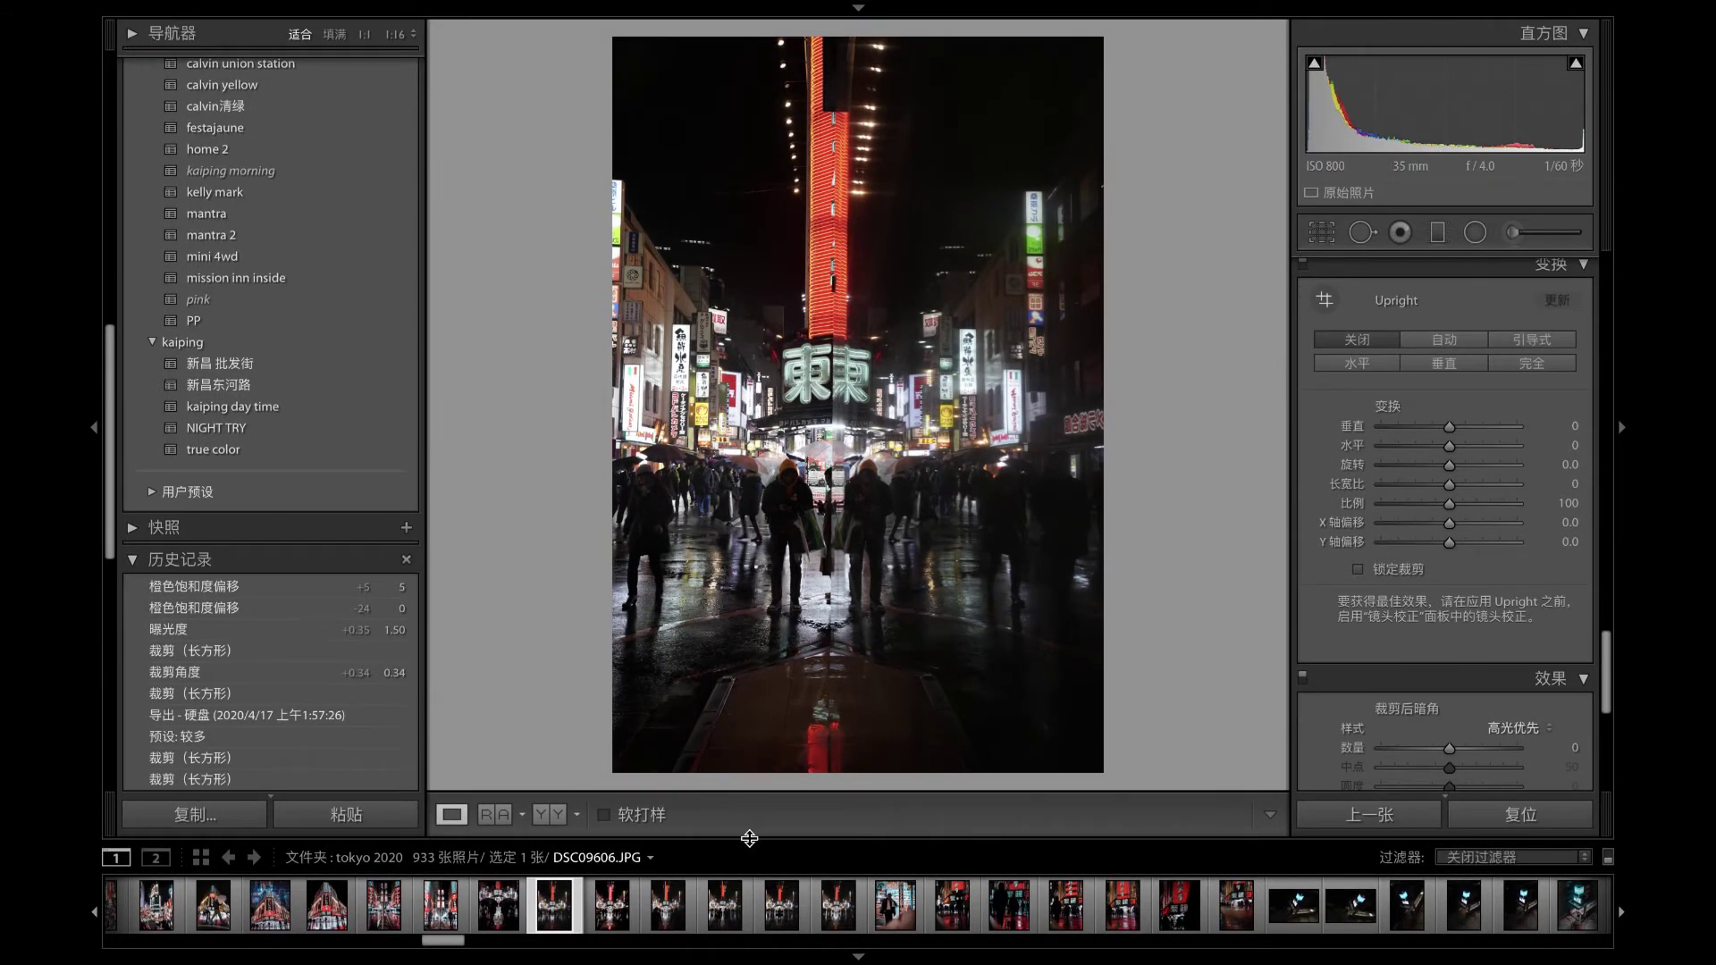
{"action": "left_click_drag", "start_coordinate": [749, 839], "coordinate": [749, 850]}
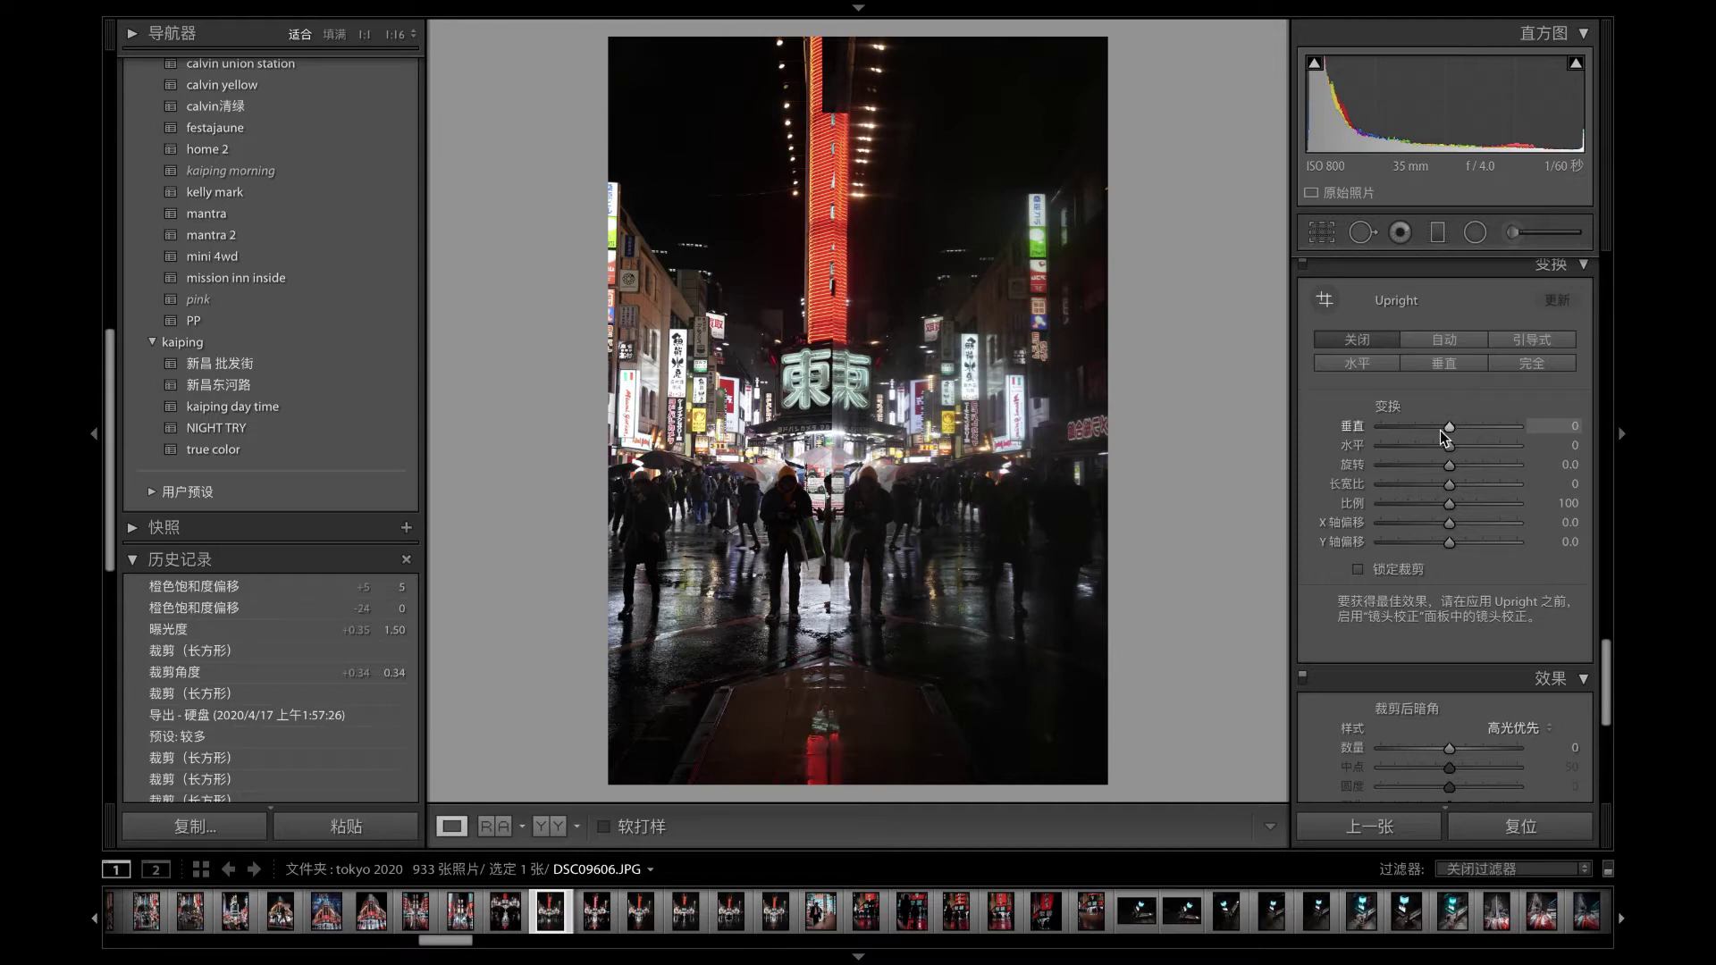
- In the Basic panel, raise Exposure to +1.25 and drop Contrast to -25
{"action": "scroll", "coordinate": [1428, 398], "scroll_direction": "up", "scroll_amount": 3}
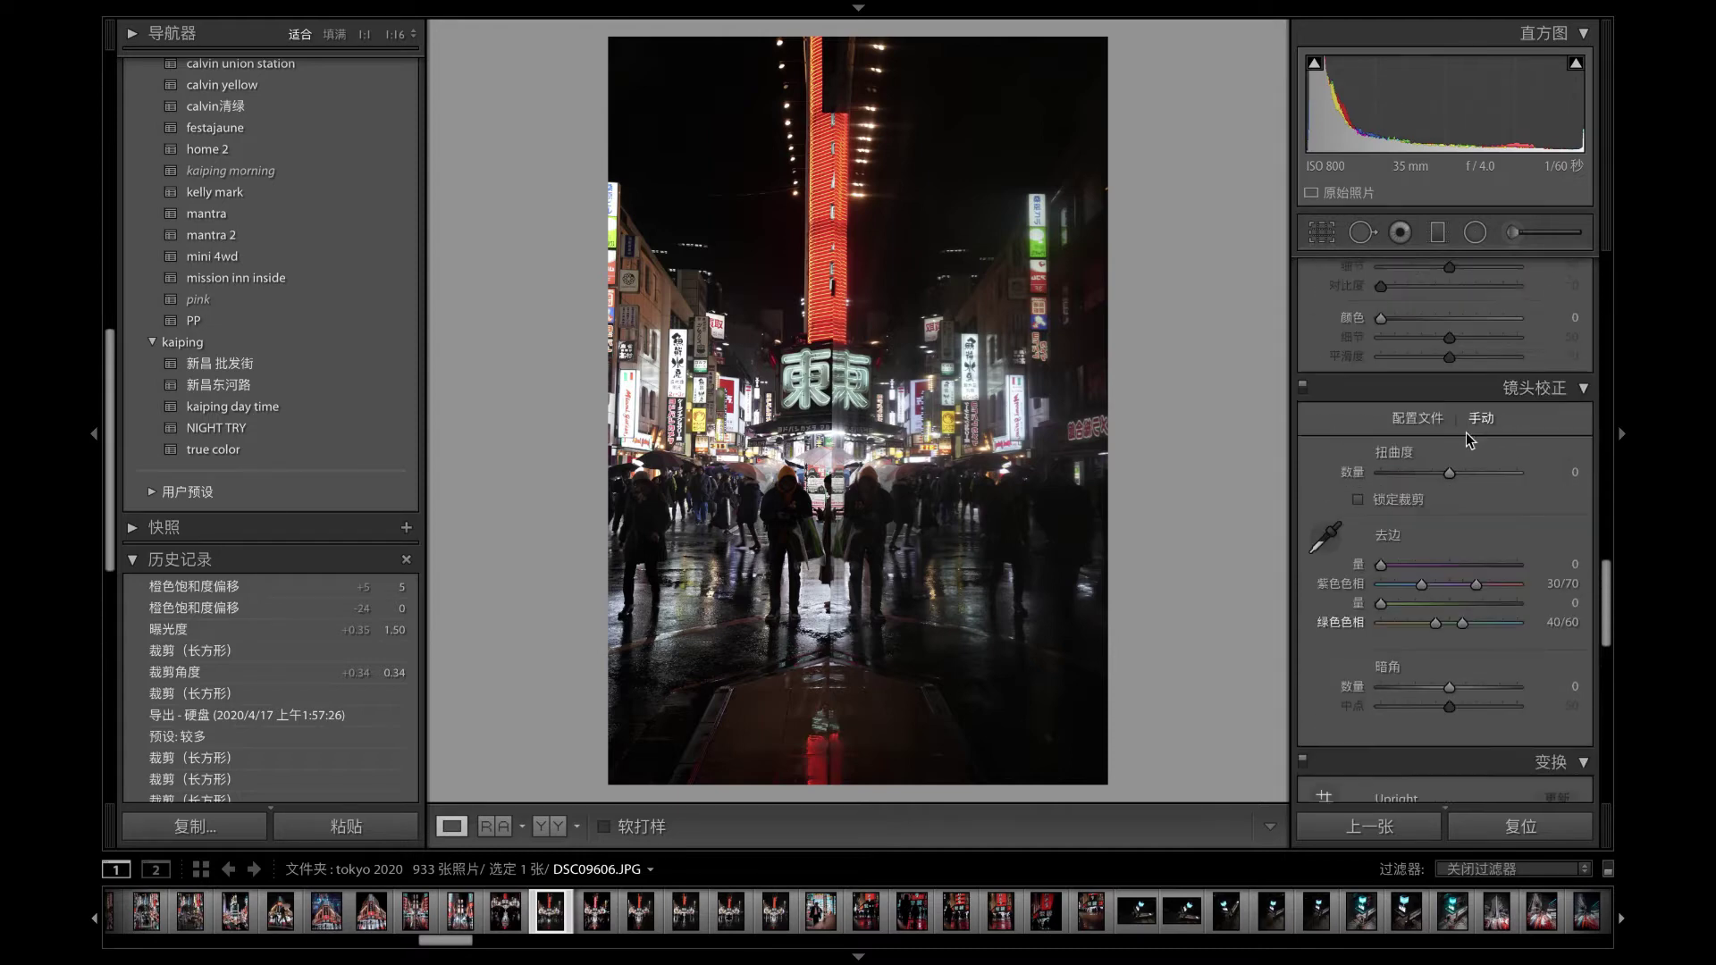
{"action": "left_click_drag", "start_coordinate": [1605, 559], "coordinate": [1604, 278]}
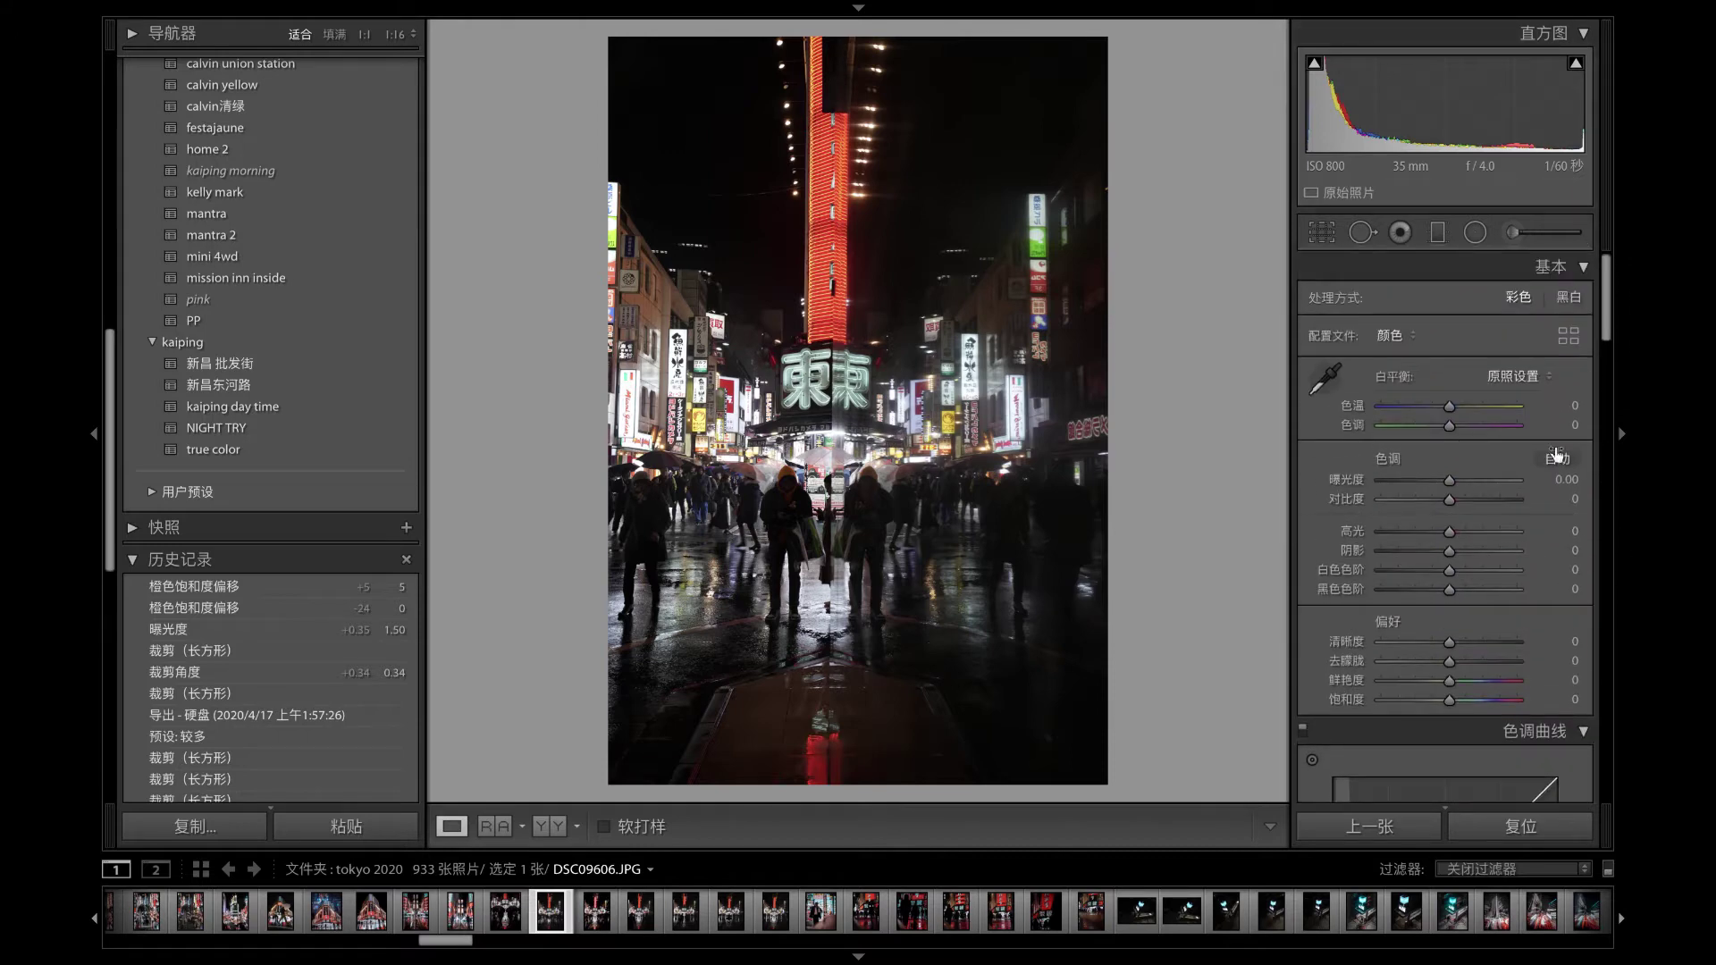
{"action": "left_click", "coordinate": [1449, 482]}
{"action": "left_click_drag", "start_coordinate": [1450, 483], "coordinate": [1469, 490]}
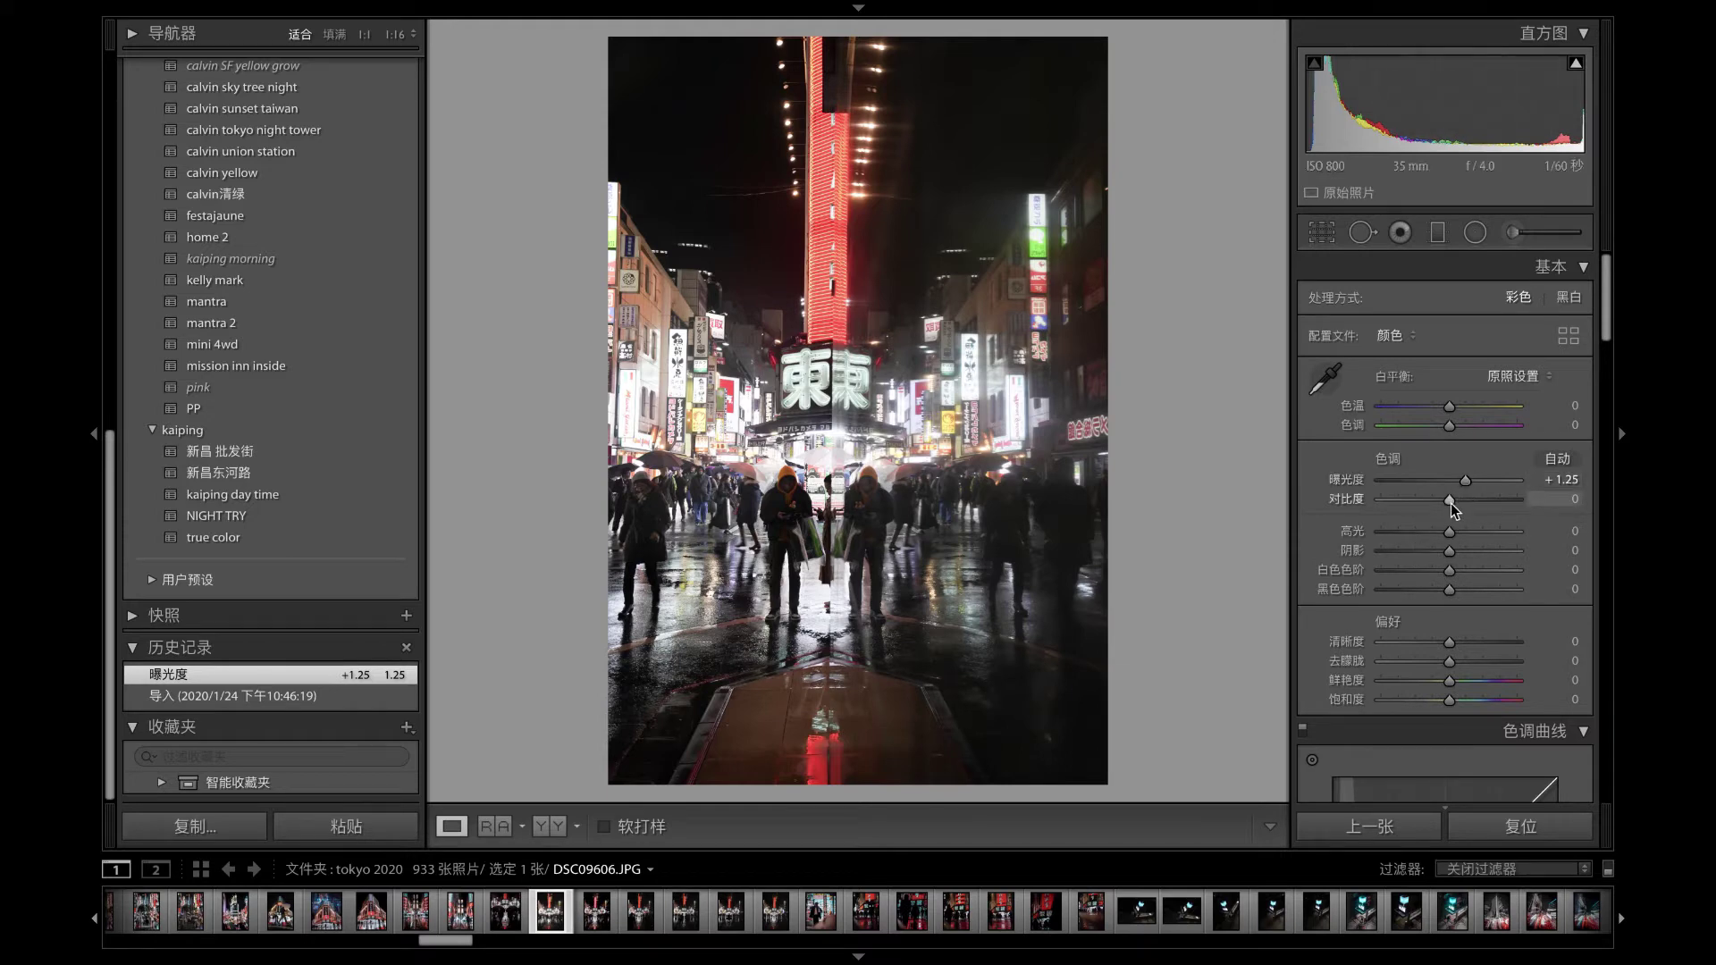
{"action": "left_click_drag", "start_coordinate": [1449, 504], "coordinate": [1437, 506]}
{"action": "left_click_drag", "start_coordinate": [1437, 506], "coordinate": [1437, 508]}
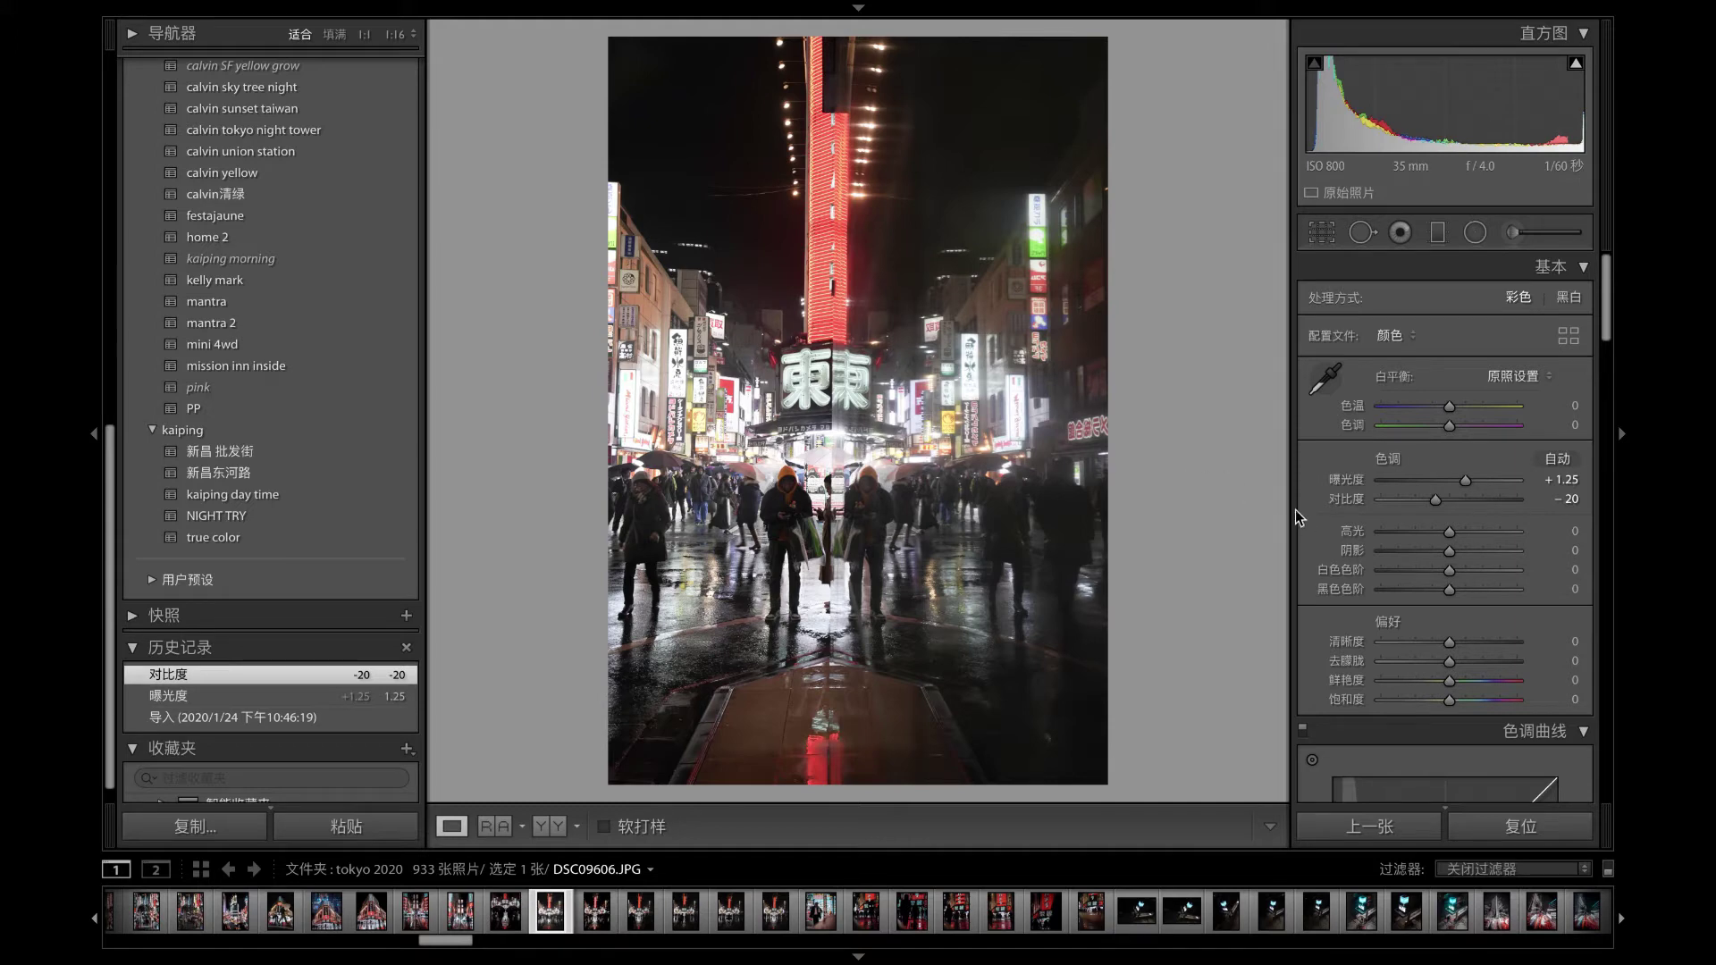
{"action": "left_click_drag", "start_coordinate": [1435, 501], "coordinate": [1431, 506]}
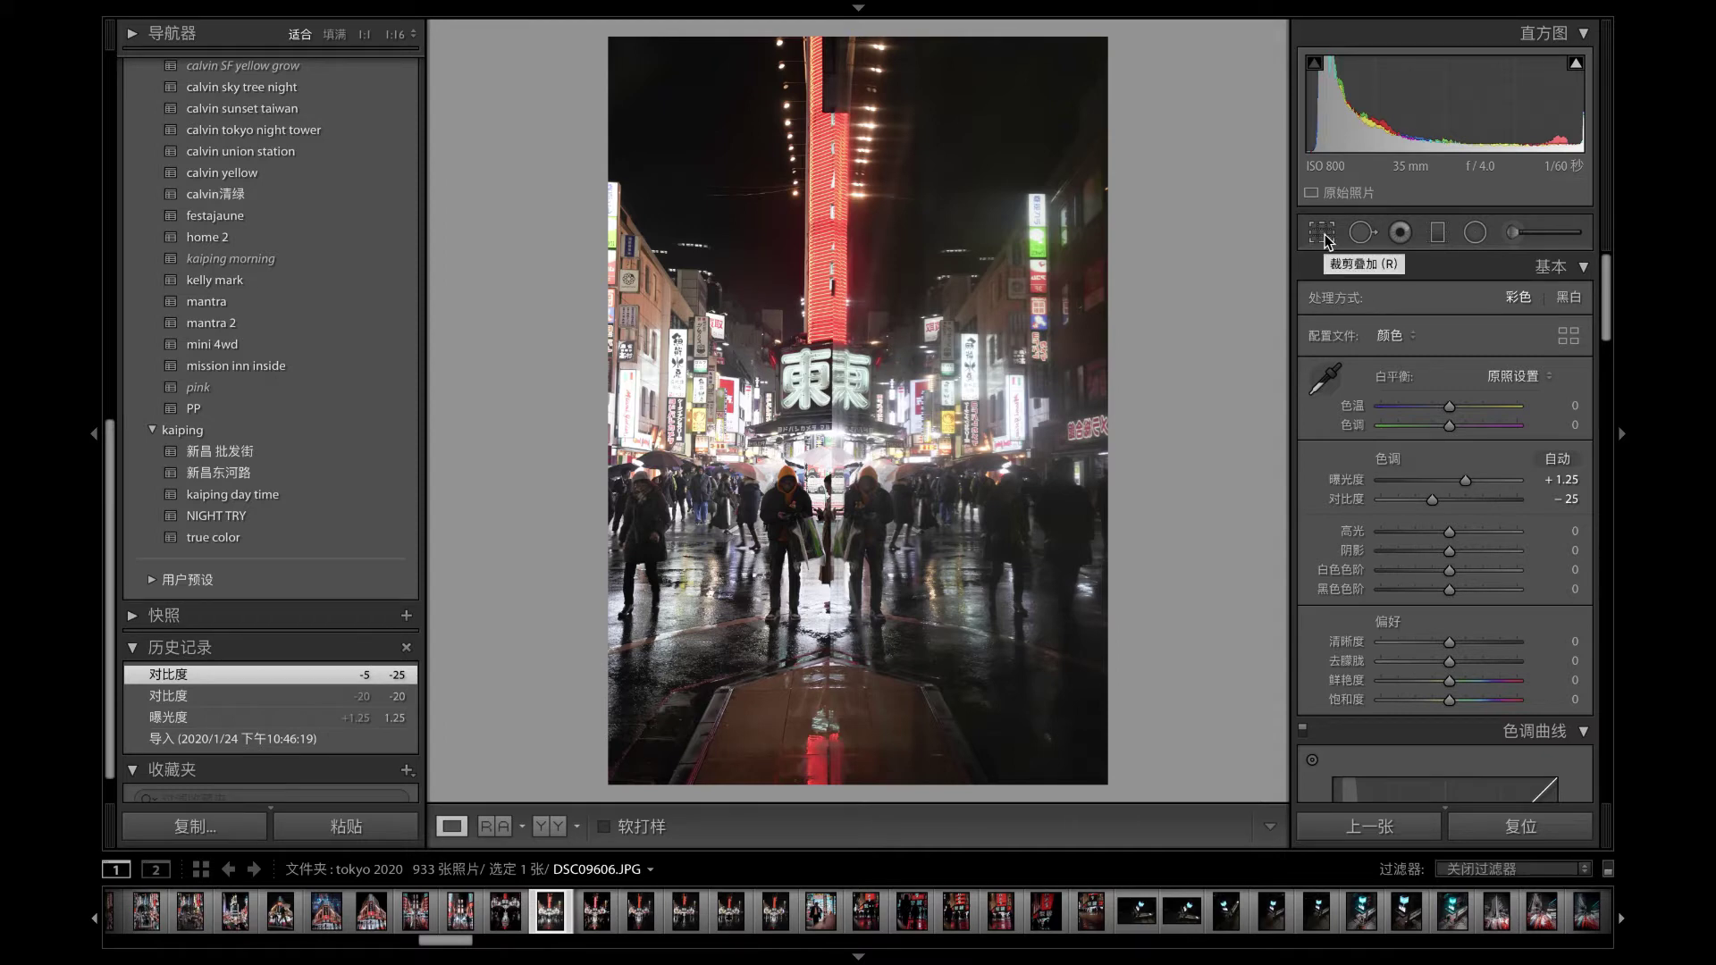
- Crop to 4x5 / 8x10, tighten the frame around the street, and rotate to -0.32
{"action": "left_click", "coordinate": [1326, 235]}
{"action": "left_click", "coordinate": [1549, 306]}
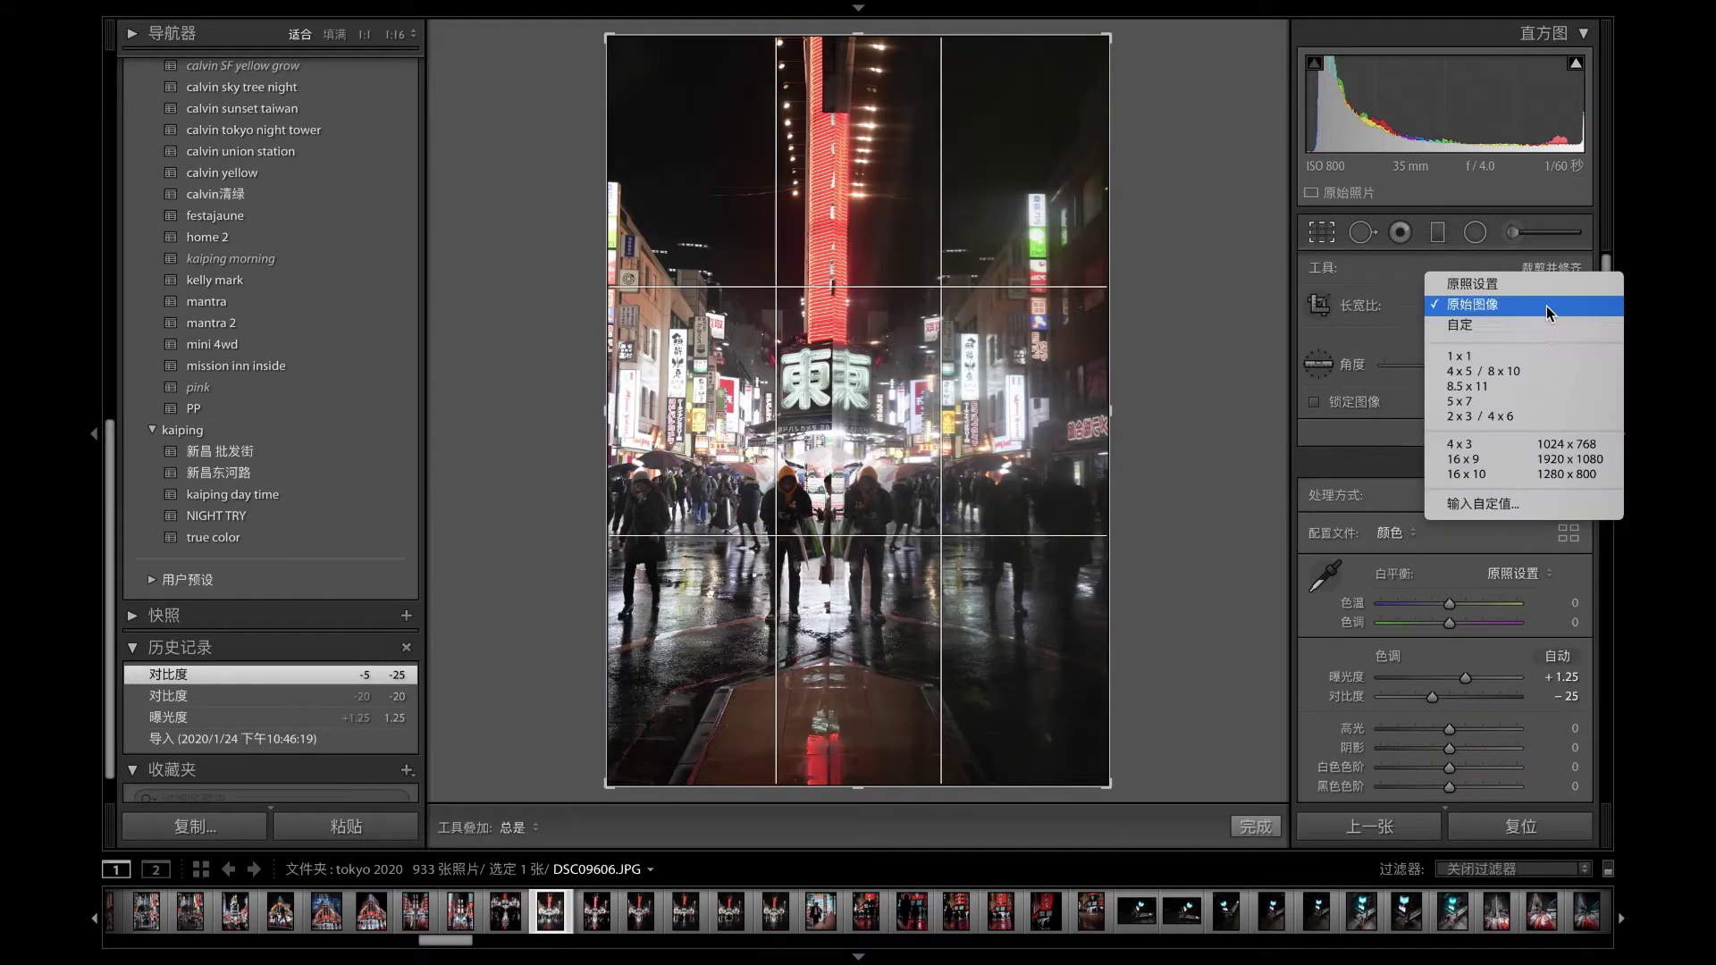
{"action": "left_click", "coordinate": [1505, 375]}
{"action": "left_click_drag", "start_coordinate": [1011, 478], "coordinate": [1016, 399]}
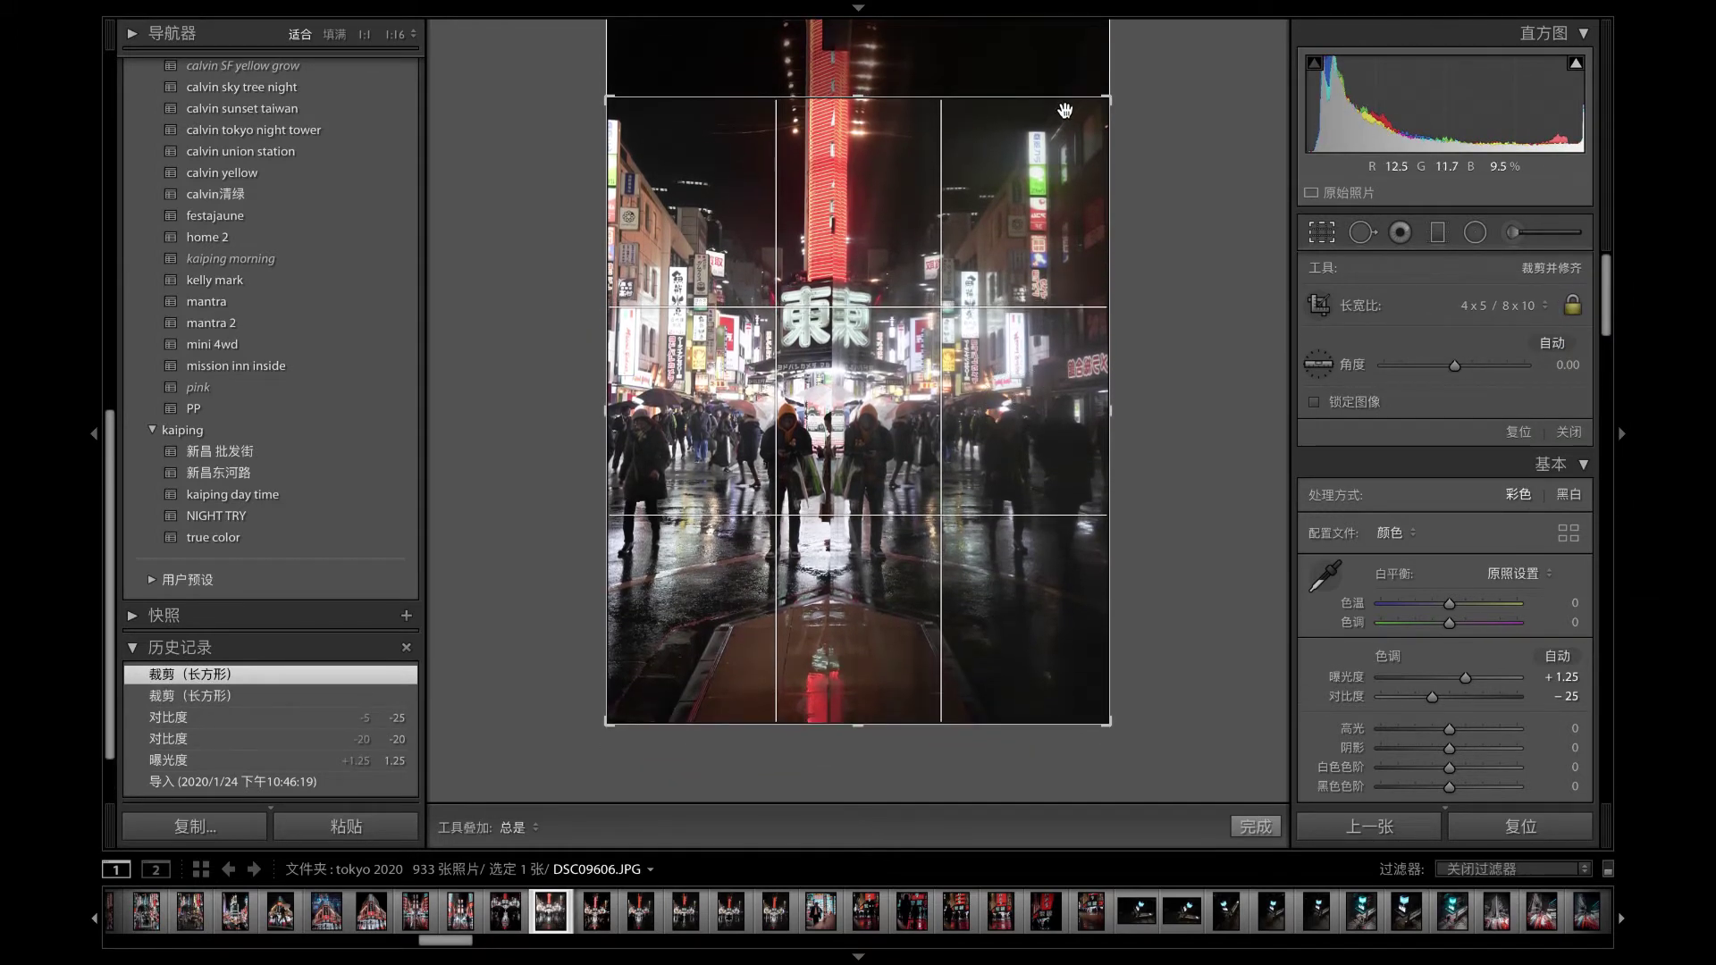
{"action": "left_click_drag", "start_coordinate": [1110, 98], "coordinate": [1090, 106]}
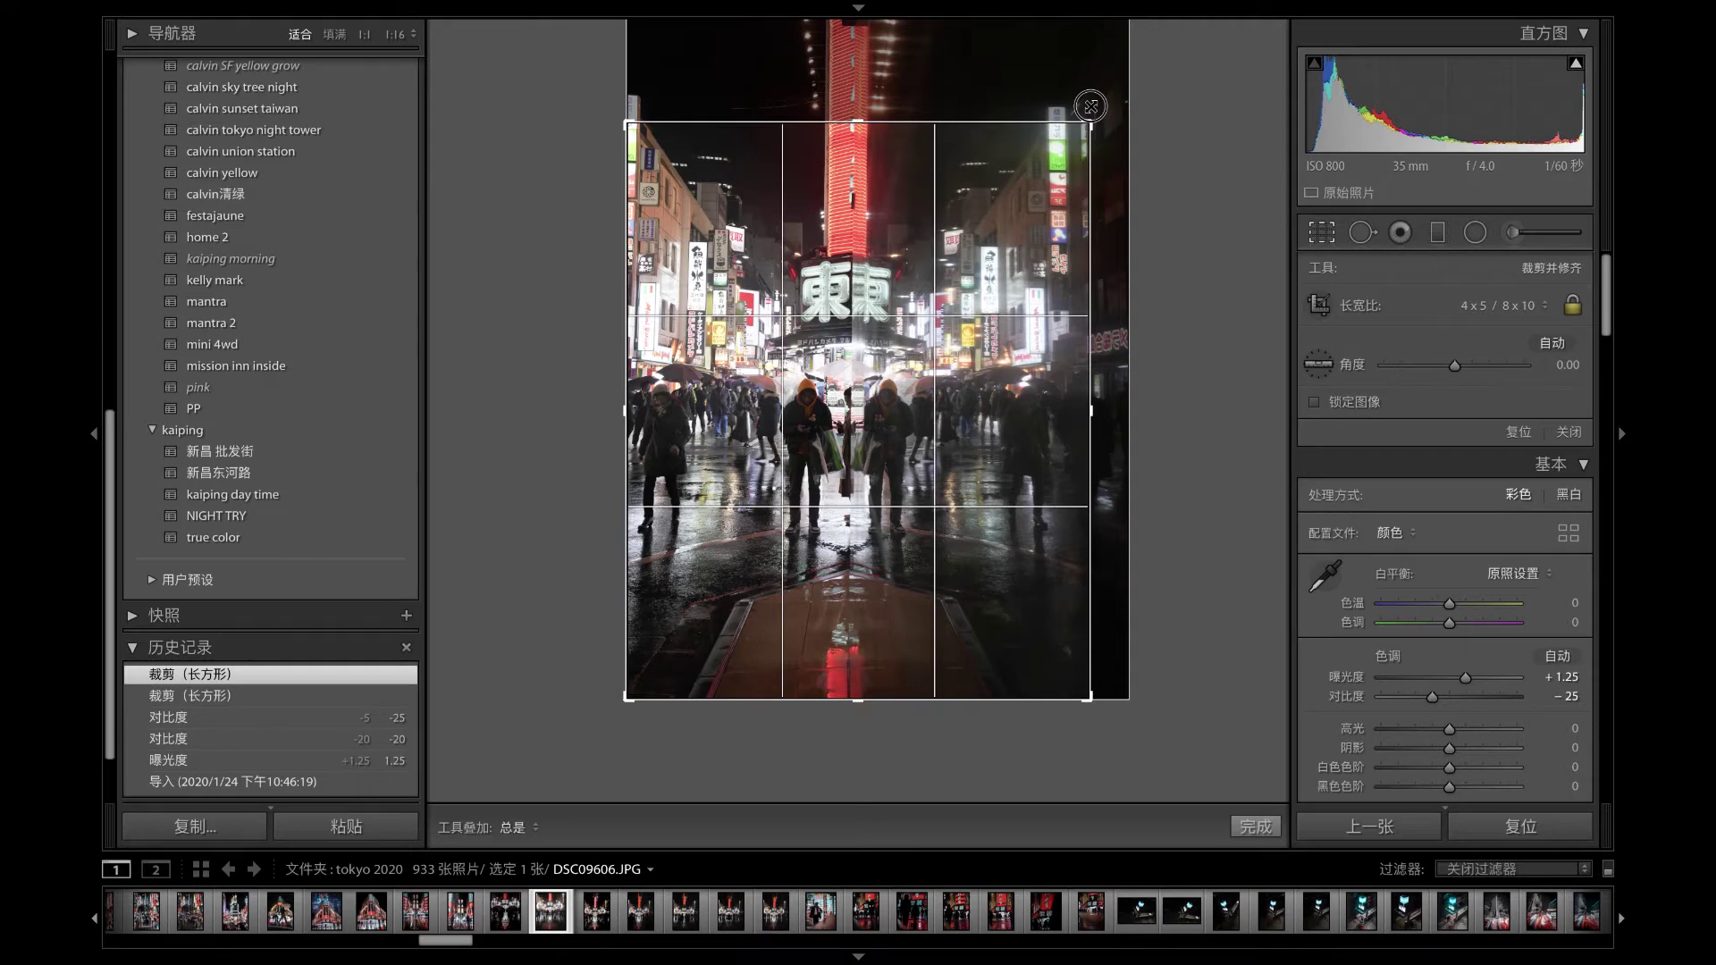
{"action": "left_click_drag", "start_coordinate": [1116, 110], "coordinate": [1125, 114]}
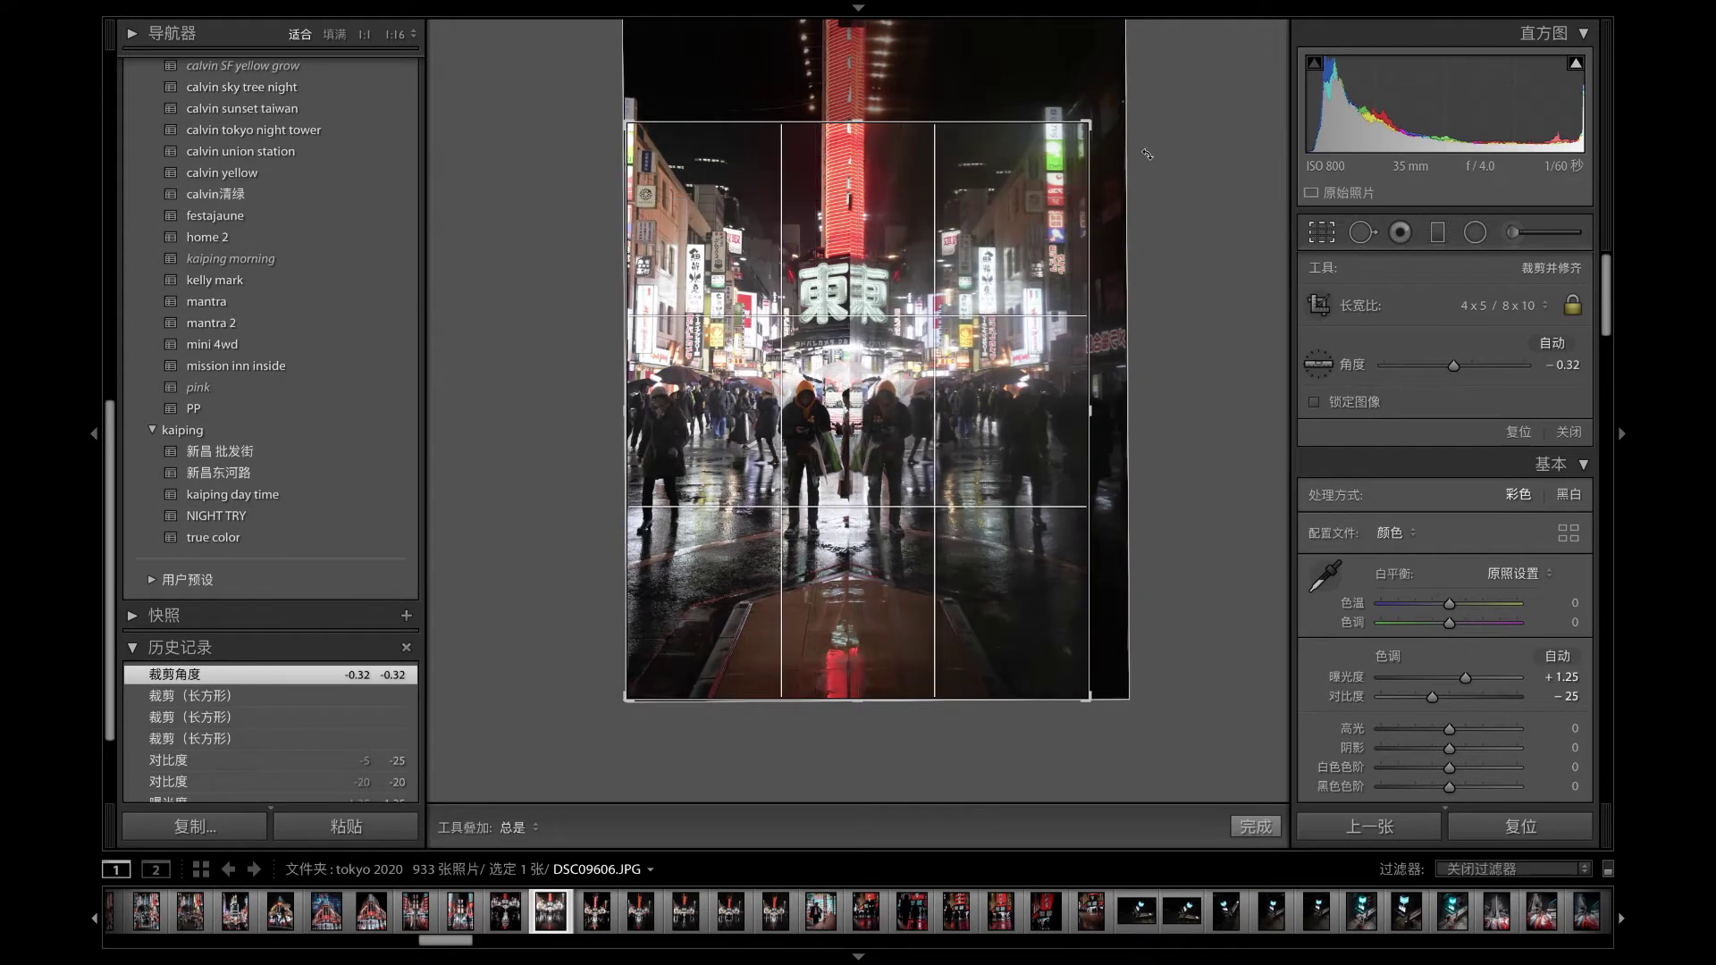
{"action": "left_click", "coordinate": [1256, 826]}
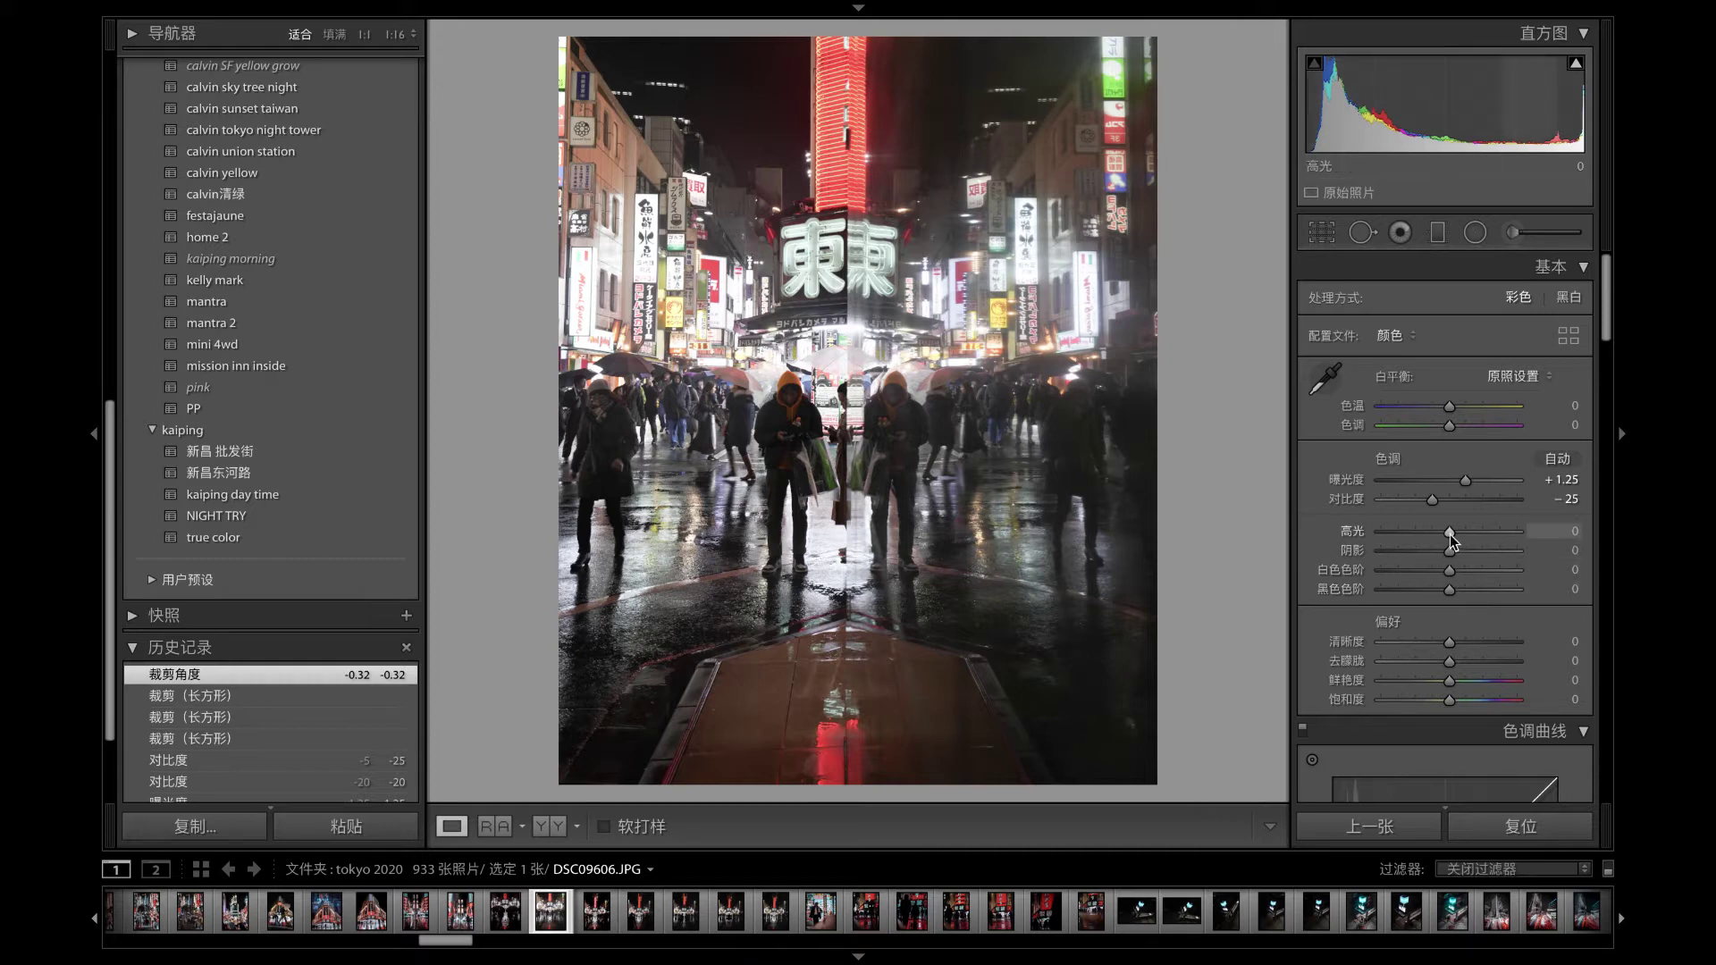
- Set Highlights -61, Shadows +100, Whites -6 and Blacks -74 in the Basic panel
{"action": "left_click_drag", "start_coordinate": [1450, 533], "coordinate": [1412, 533]}
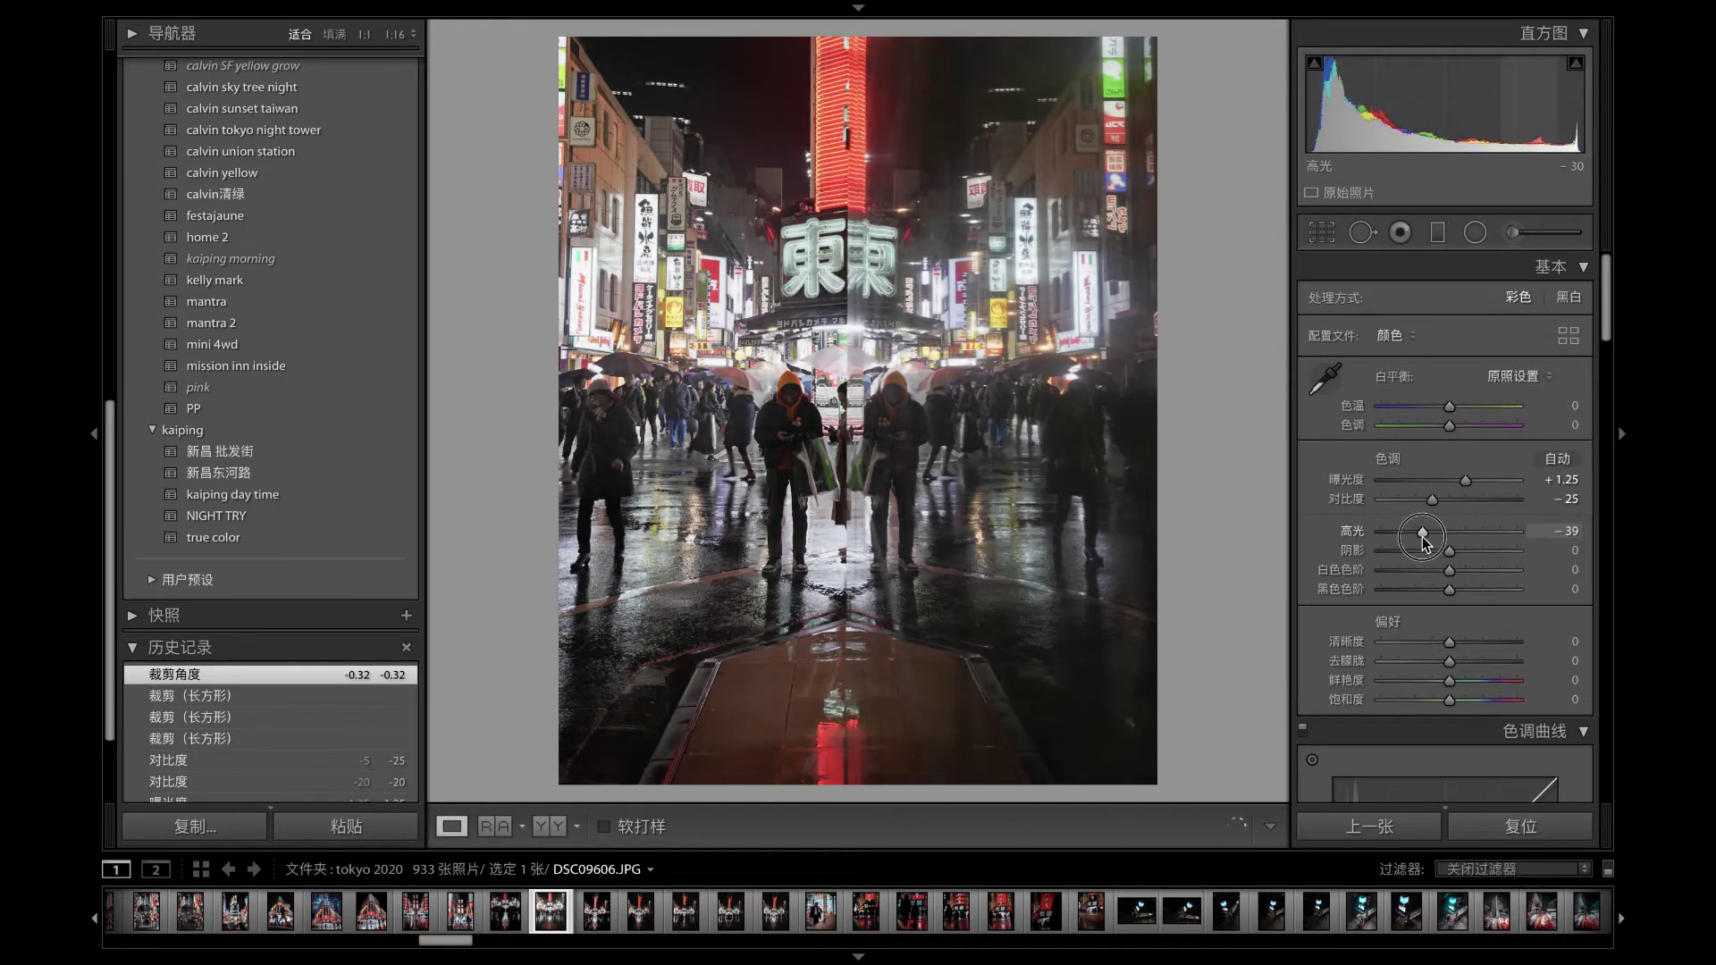
{"action": "left_click_drag", "start_coordinate": [1412, 541], "coordinate": [1410, 538]}
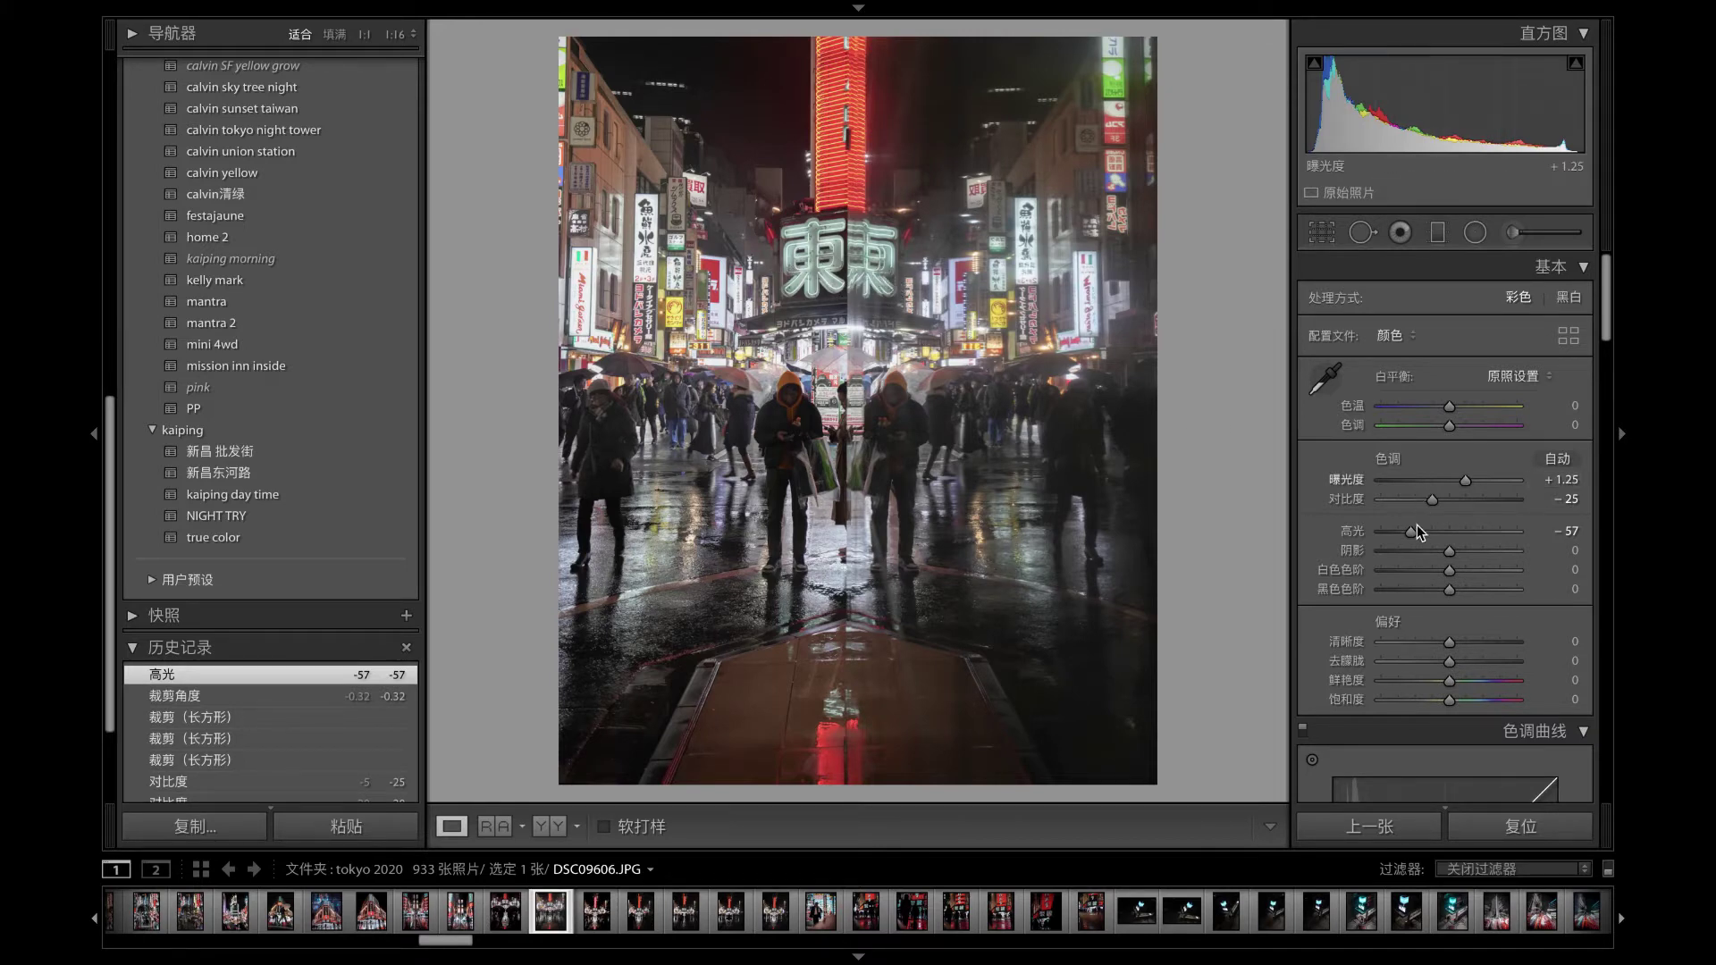
{"action": "left_click_drag", "start_coordinate": [1413, 537], "coordinate": [1409, 540]}
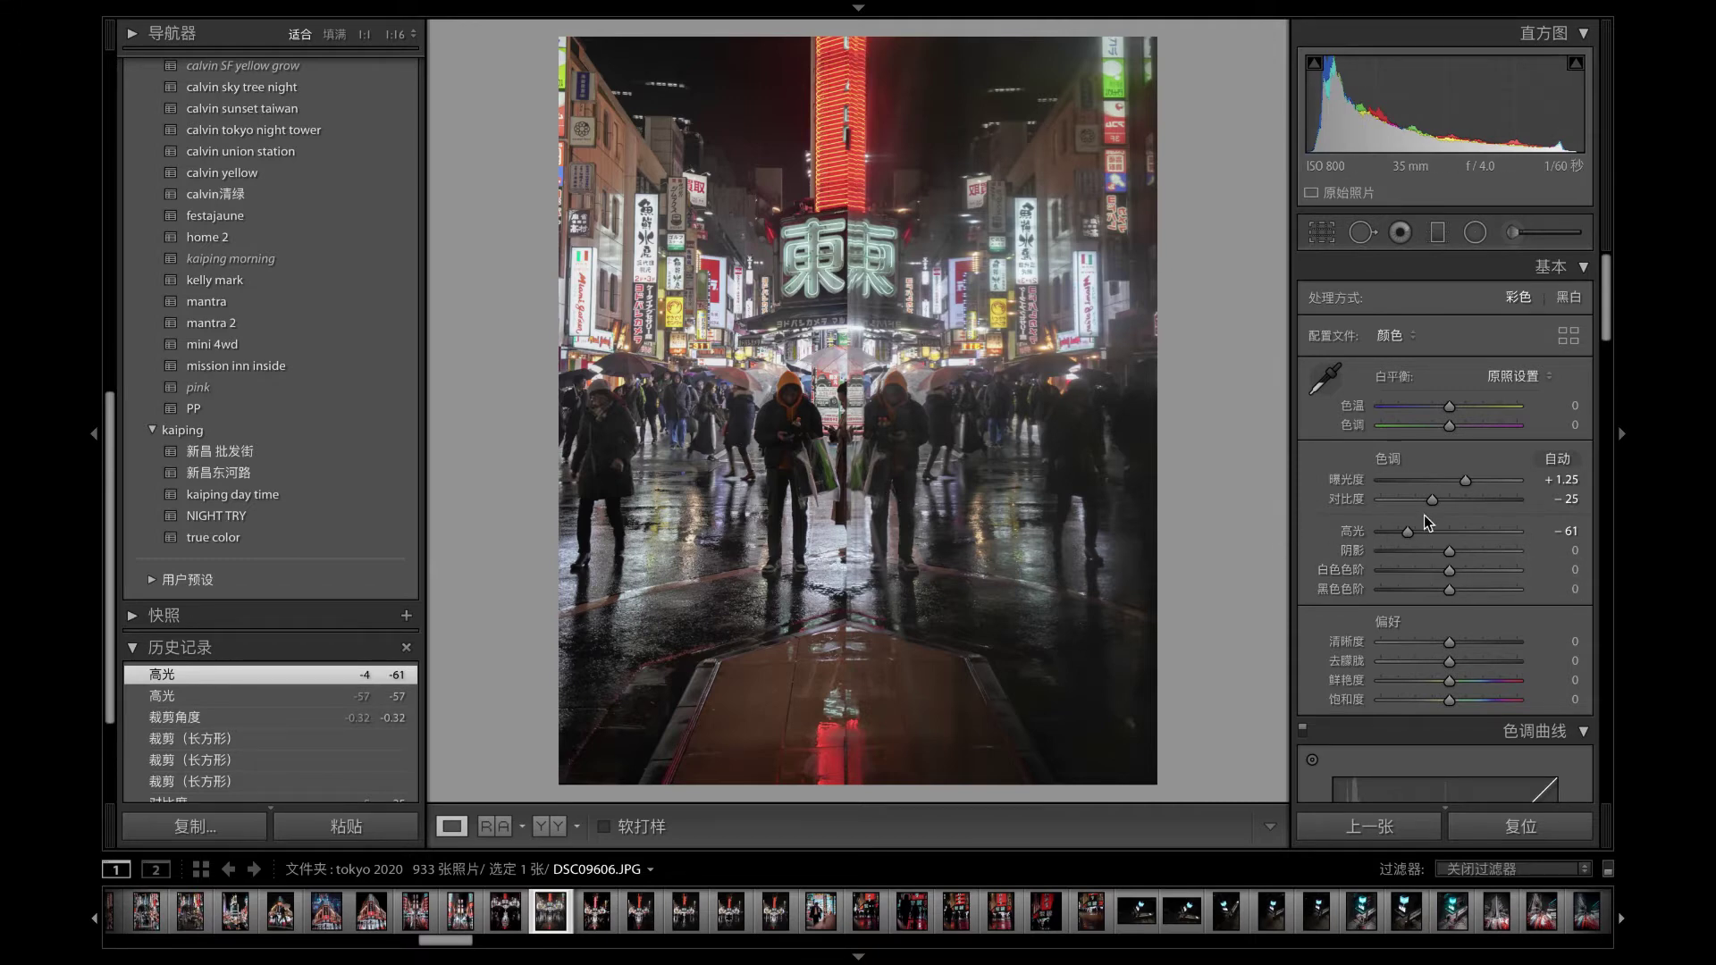
{"action": "left_click_drag", "start_coordinate": [1449, 551], "coordinate": [1486, 558]}
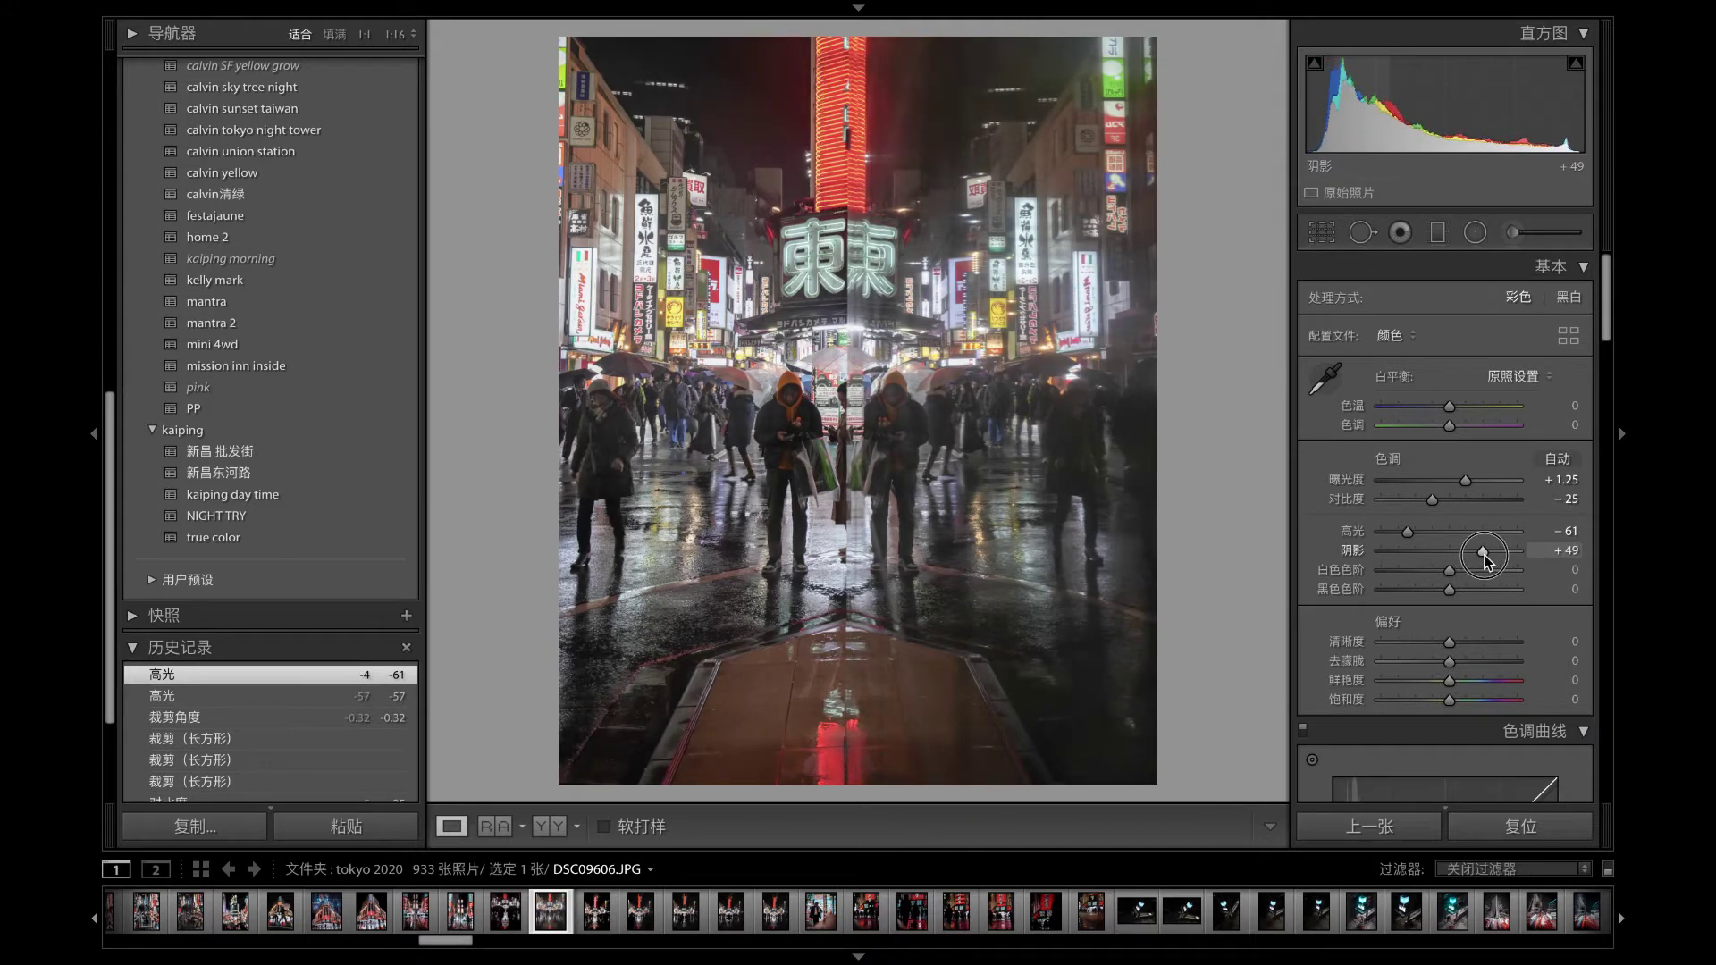
{"action": "left_click_drag", "start_coordinate": [1483, 556], "coordinate": [1483, 558]}
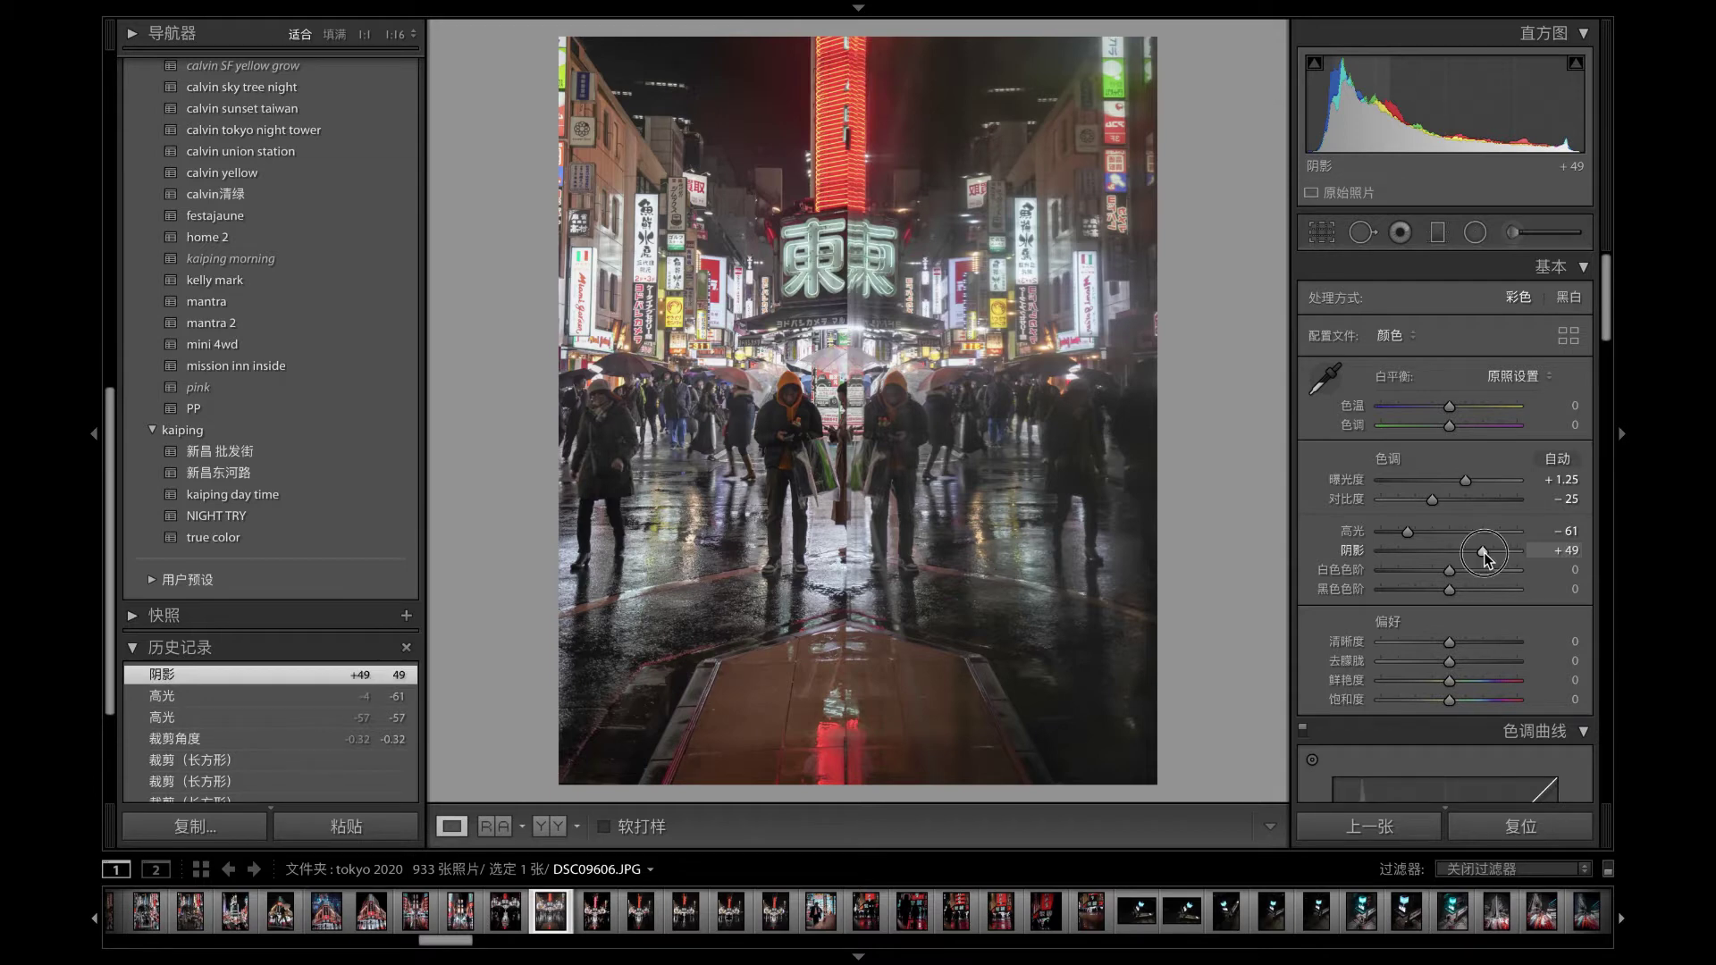
{"action": "left_click_drag", "start_coordinate": [1484, 555], "coordinate": [1512, 558]}
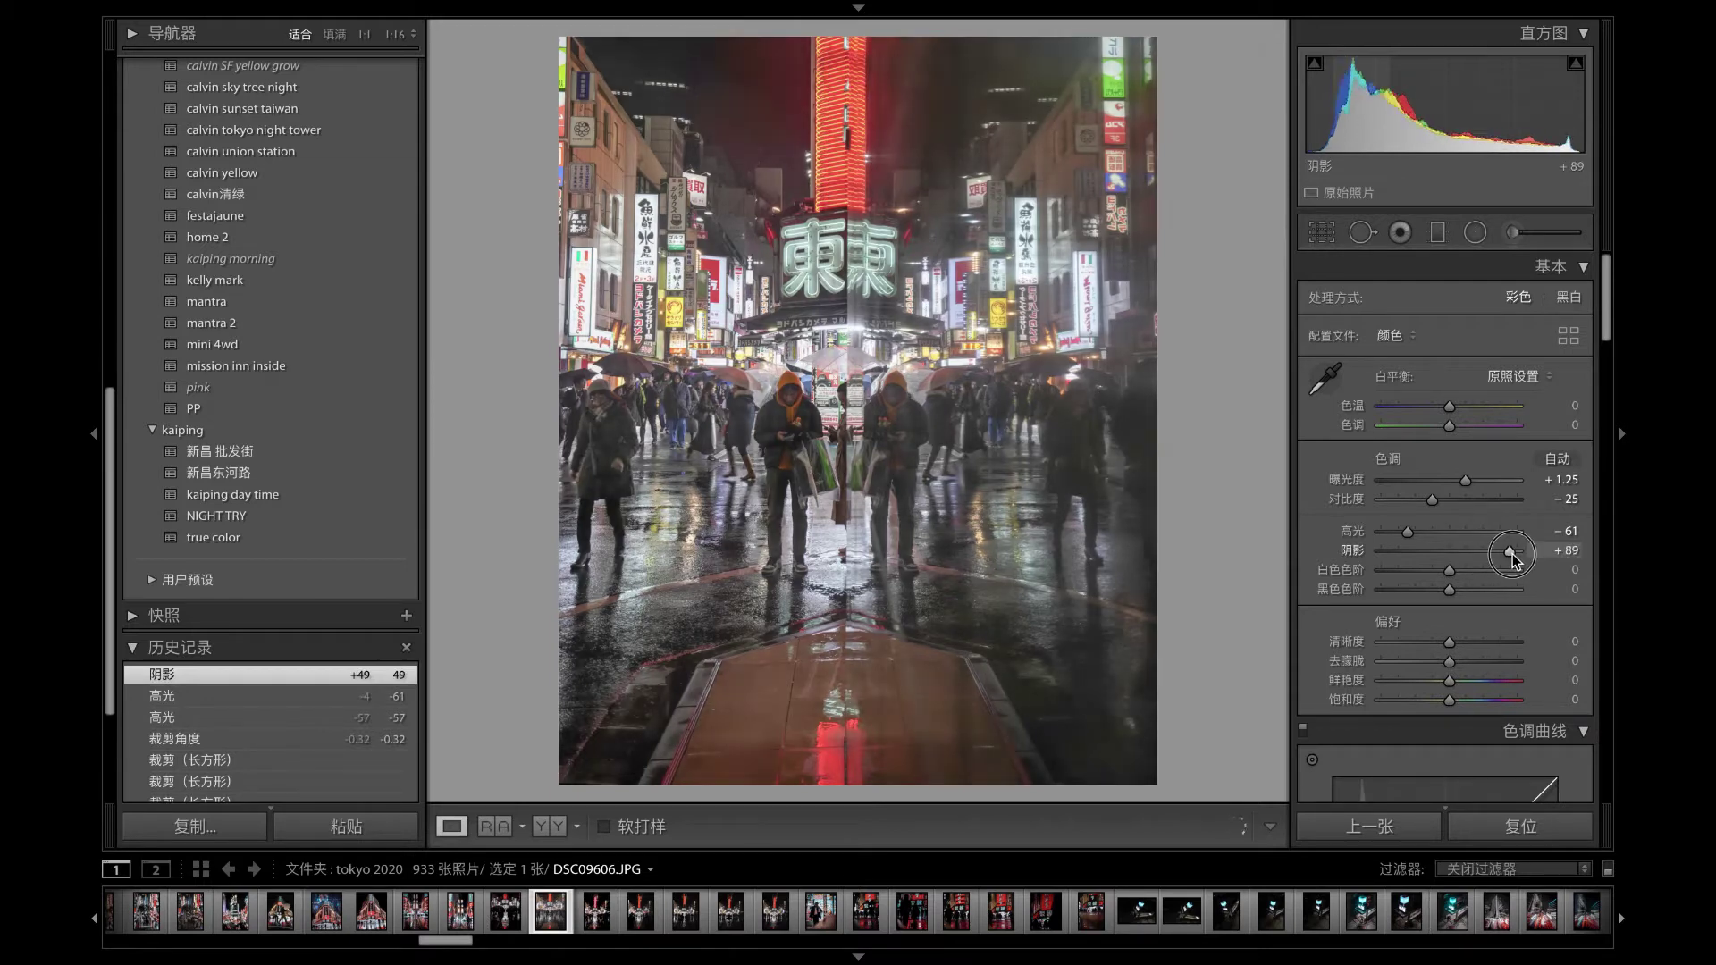
{"action": "left_click_drag", "start_coordinate": [1513, 558], "coordinate": [1519, 556]}
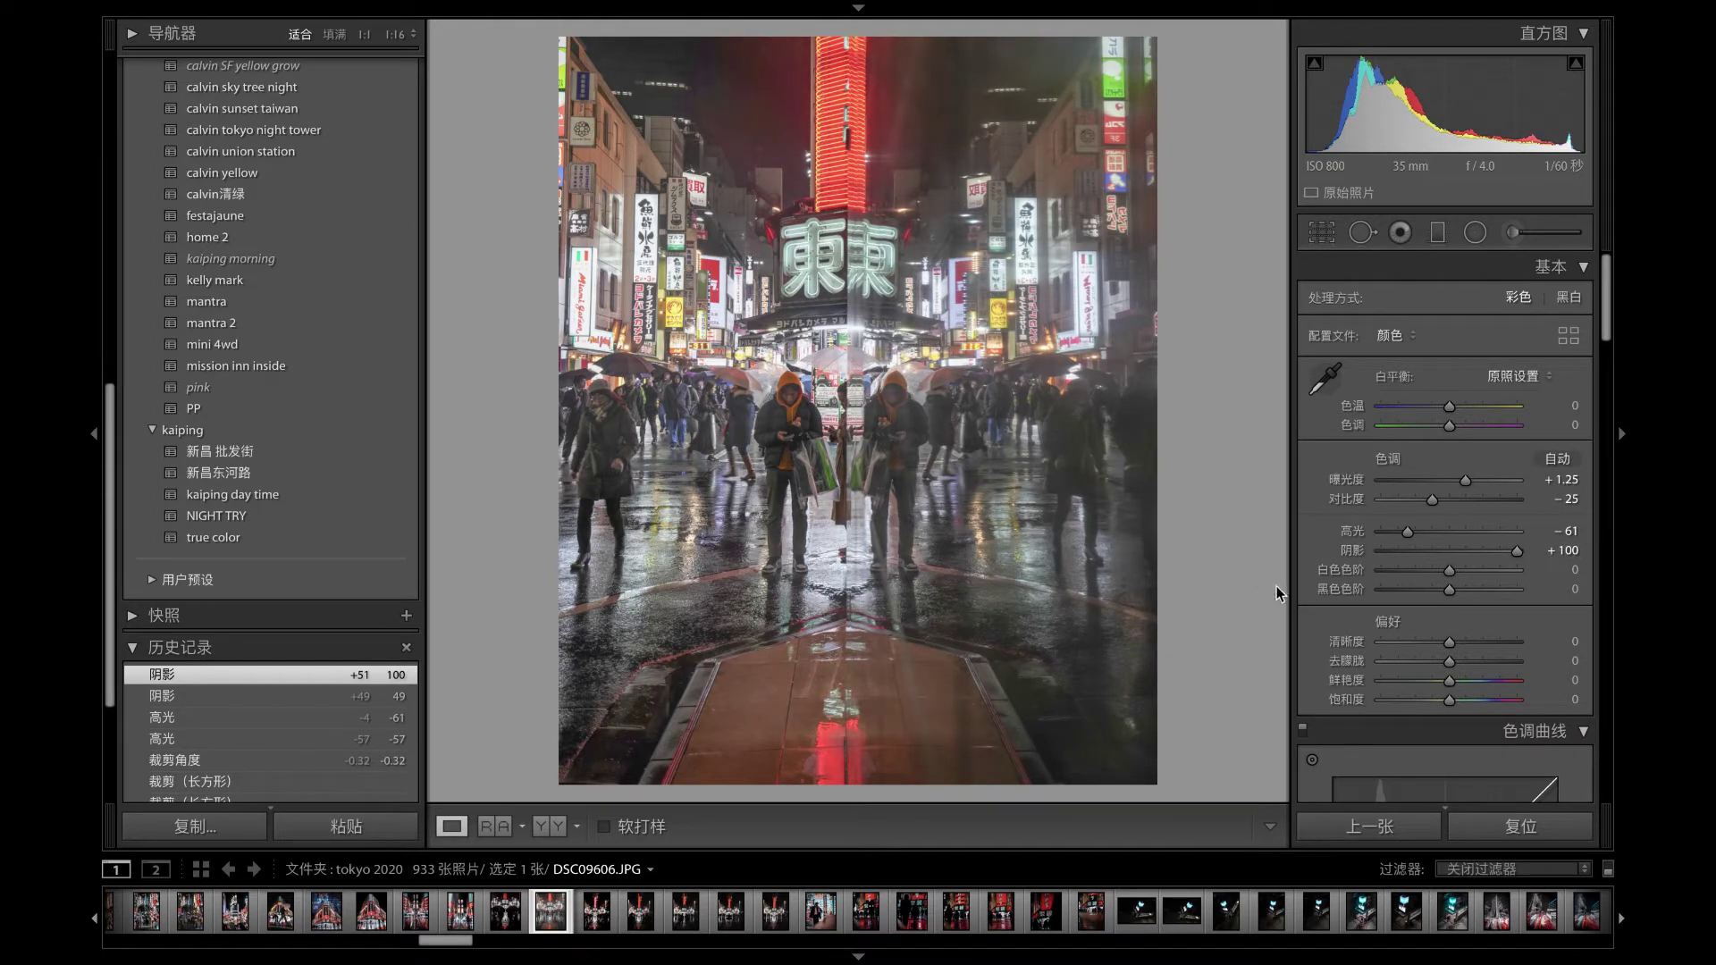
{"action": "mouse_move", "coordinate": [1448, 572]}
{"action": "left_mouse_down"}
{"action": "mouse_move", "coordinate": [1414, 579]}
{"action": "mouse_move", "coordinate": [1443, 576]}
{"action": "left_mouse_up"}
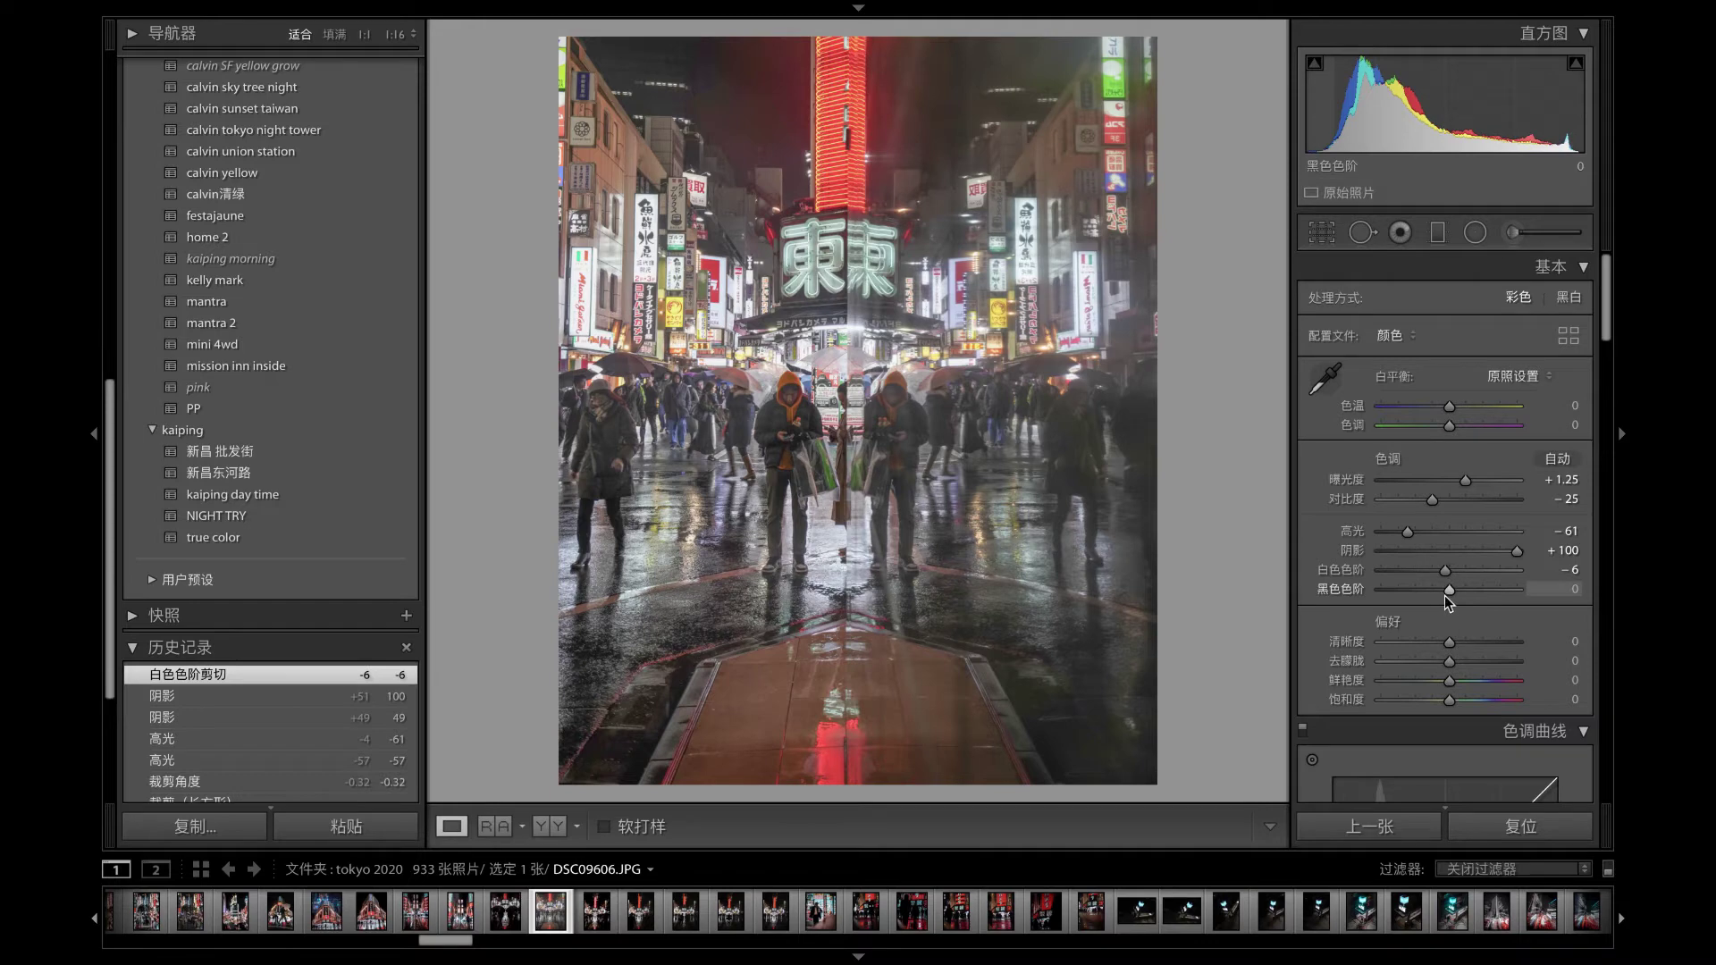
{"action": "left_click_drag", "start_coordinate": [1450, 593], "coordinate": [1399, 603]}
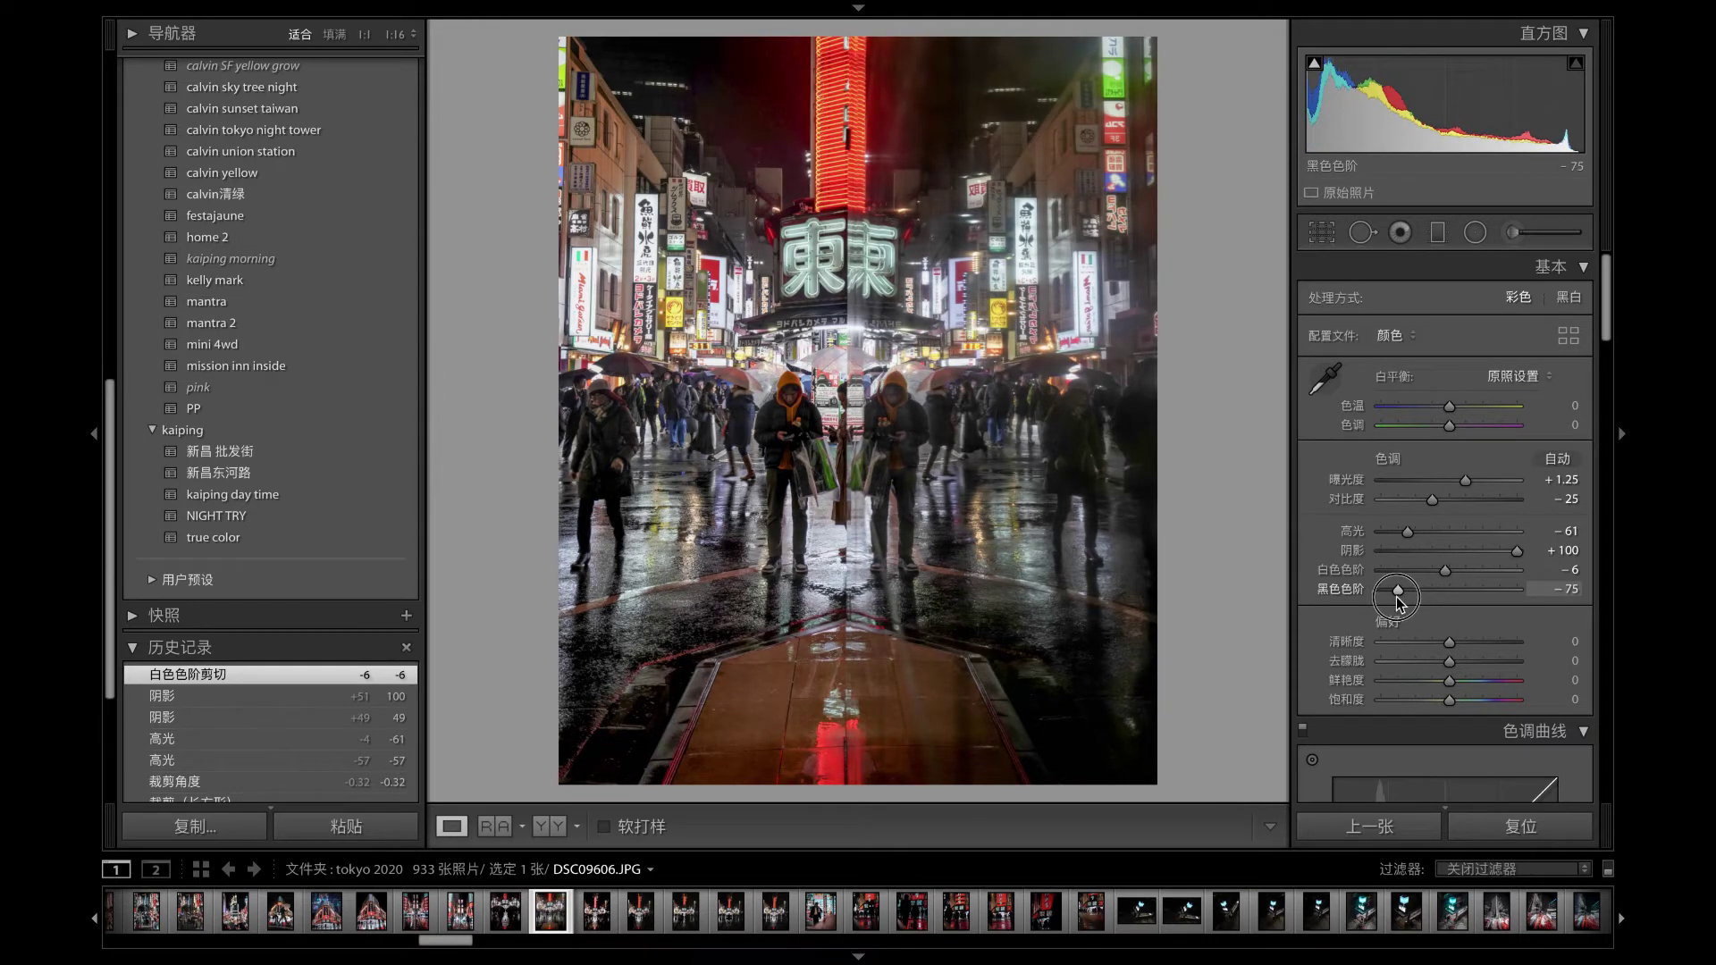
{"action": "left_click_drag", "start_coordinate": [1399, 603], "coordinate": [1401, 605]}
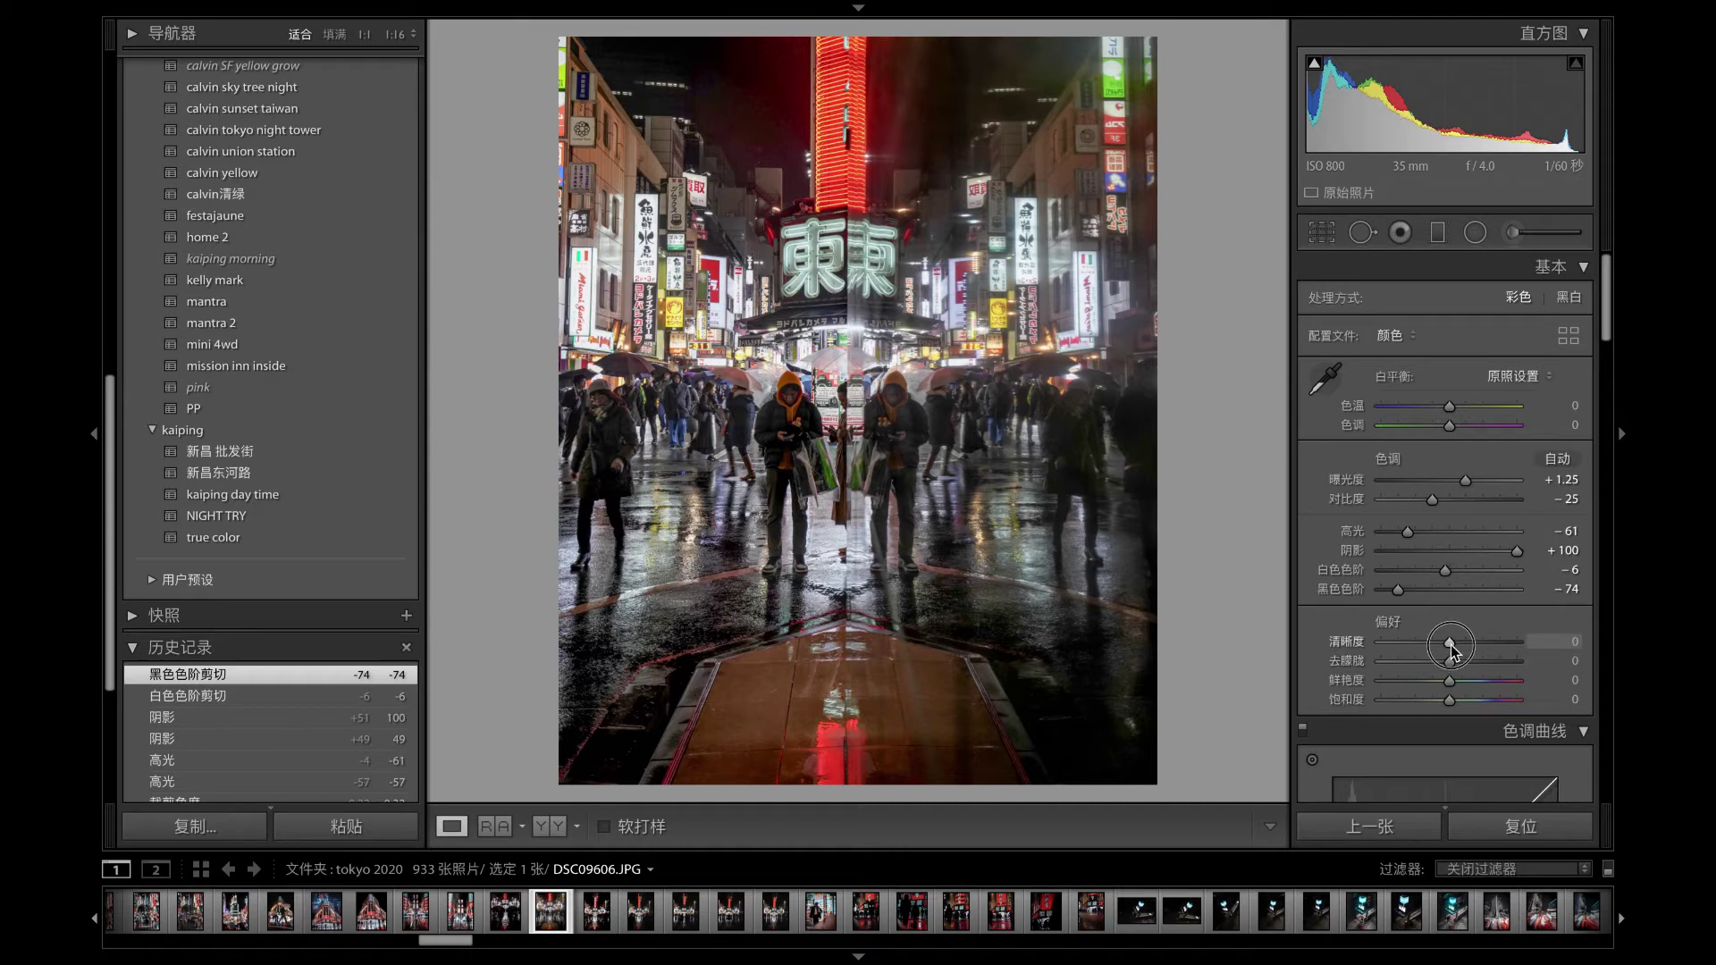
- Set Clarity to +32 and Dehaze to +14
{"action": "left_click_drag", "start_coordinate": [1449, 642], "coordinate": [1473, 653]}
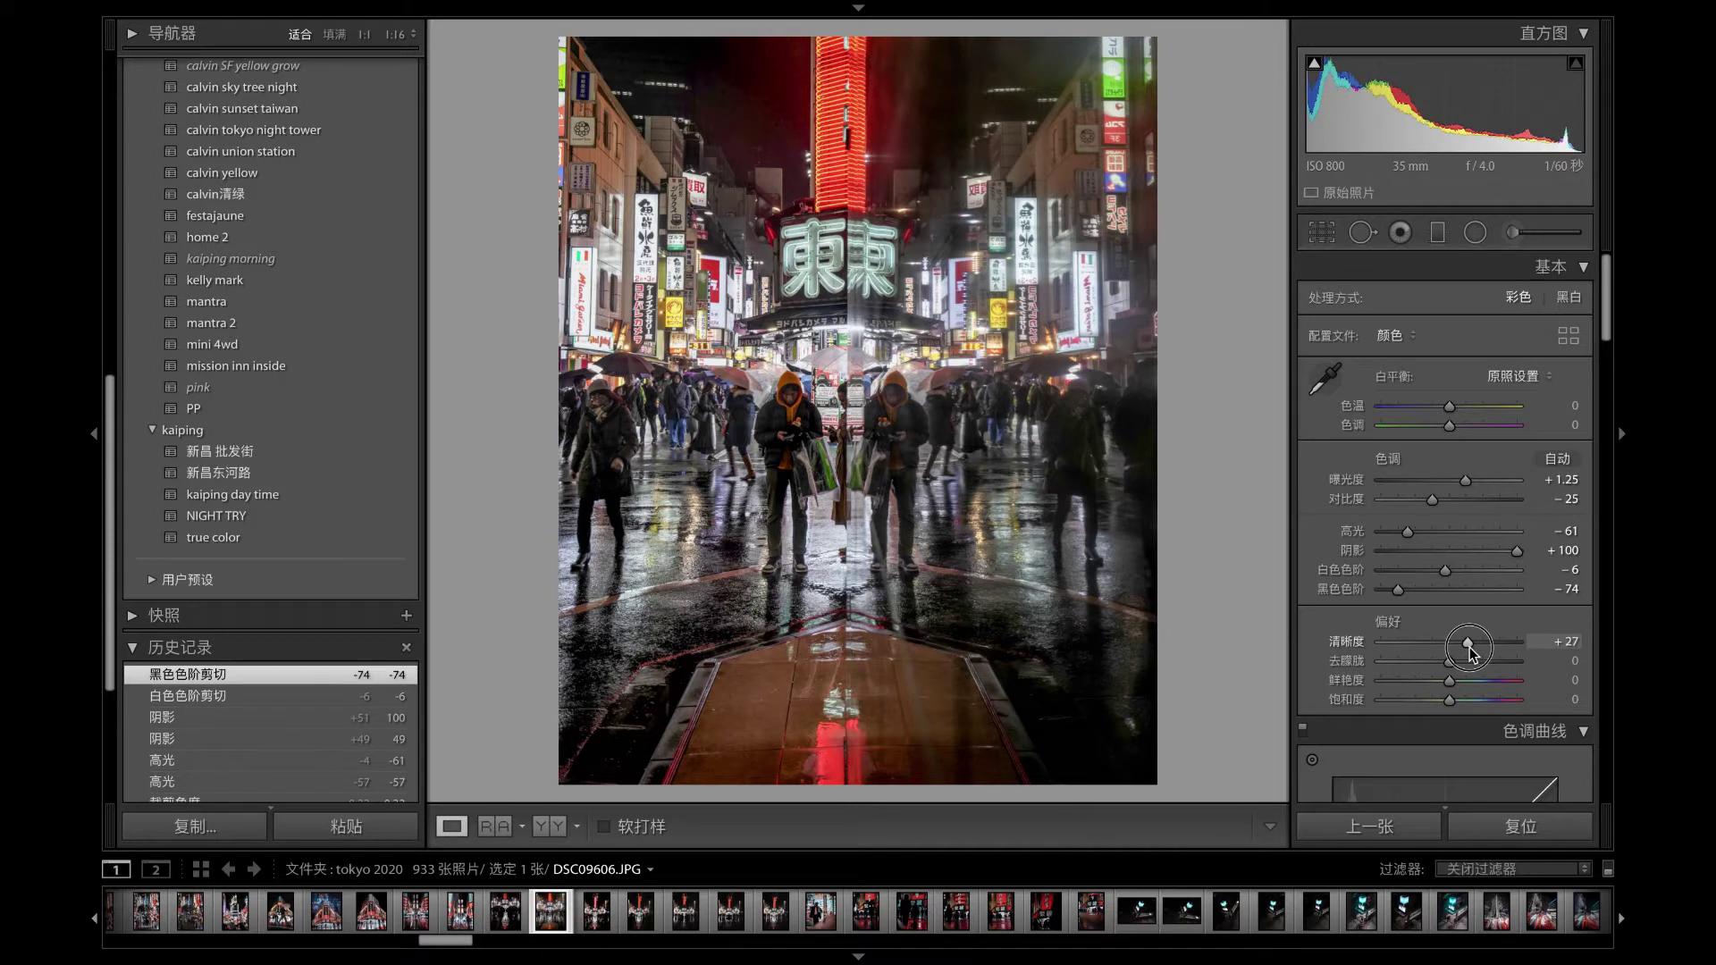
{"action": "left_click_drag", "start_coordinate": [1473, 649], "coordinate": [1472, 649]}
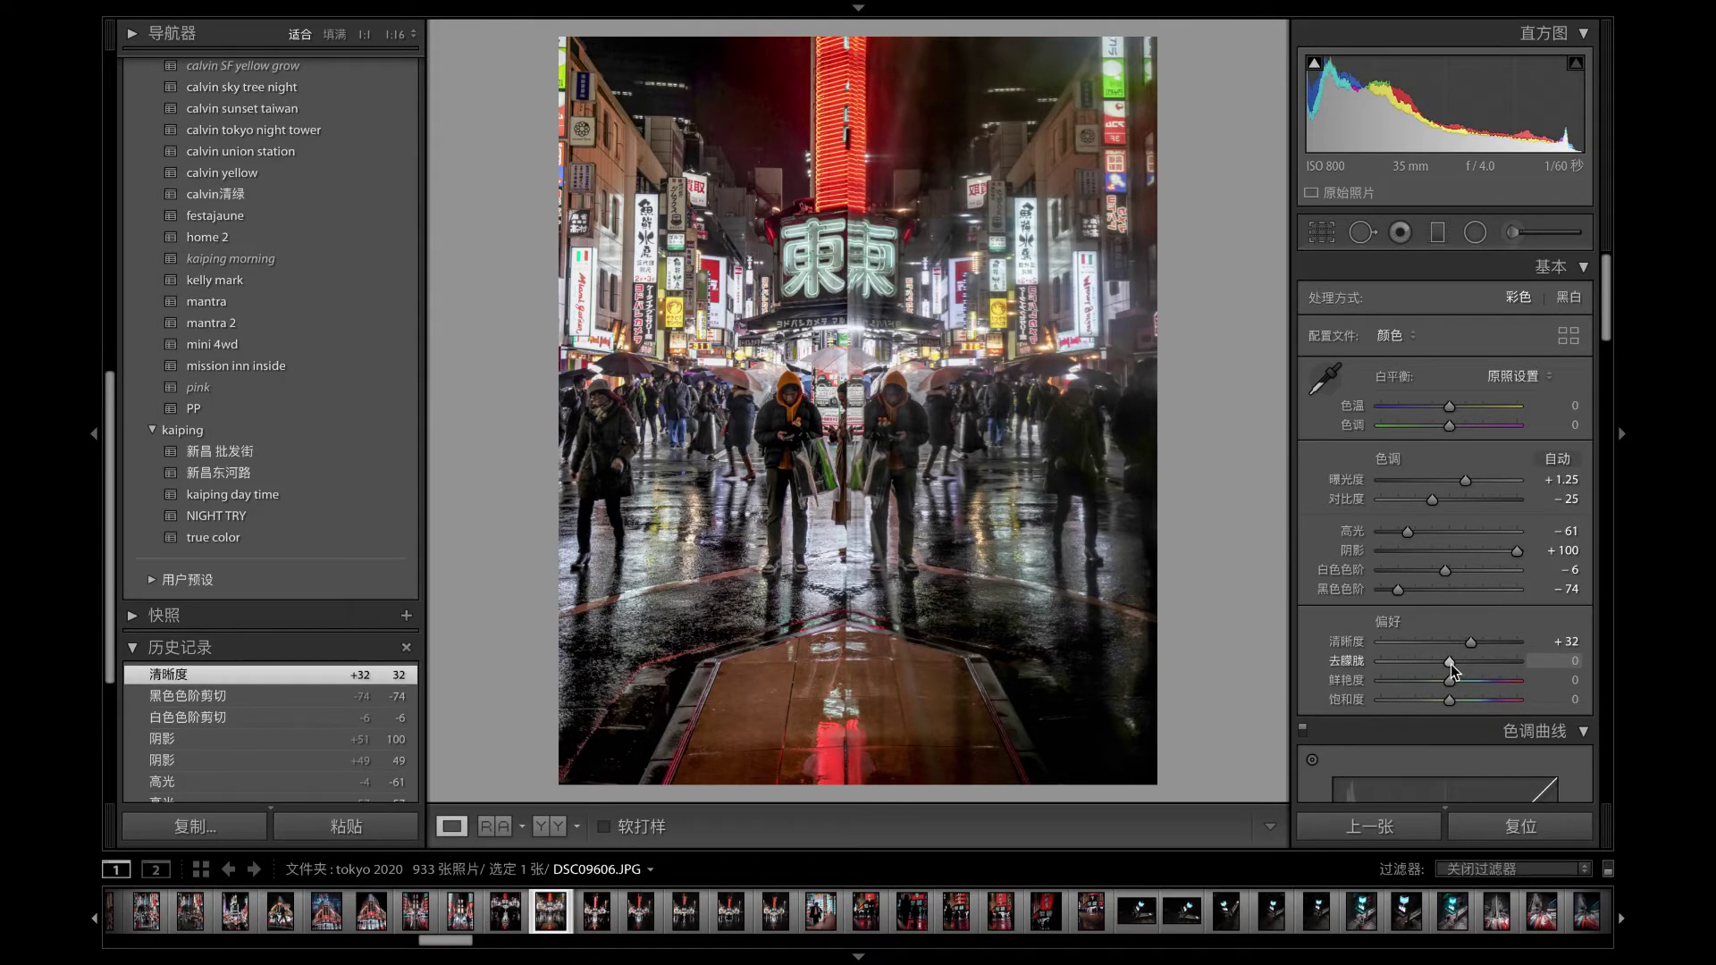
{"action": "left_click_drag", "start_coordinate": [1450, 663], "coordinate": [1453, 666]}
{"action": "left_click_drag", "start_coordinate": [1454, 669], "coordinate": [1451, 669]}
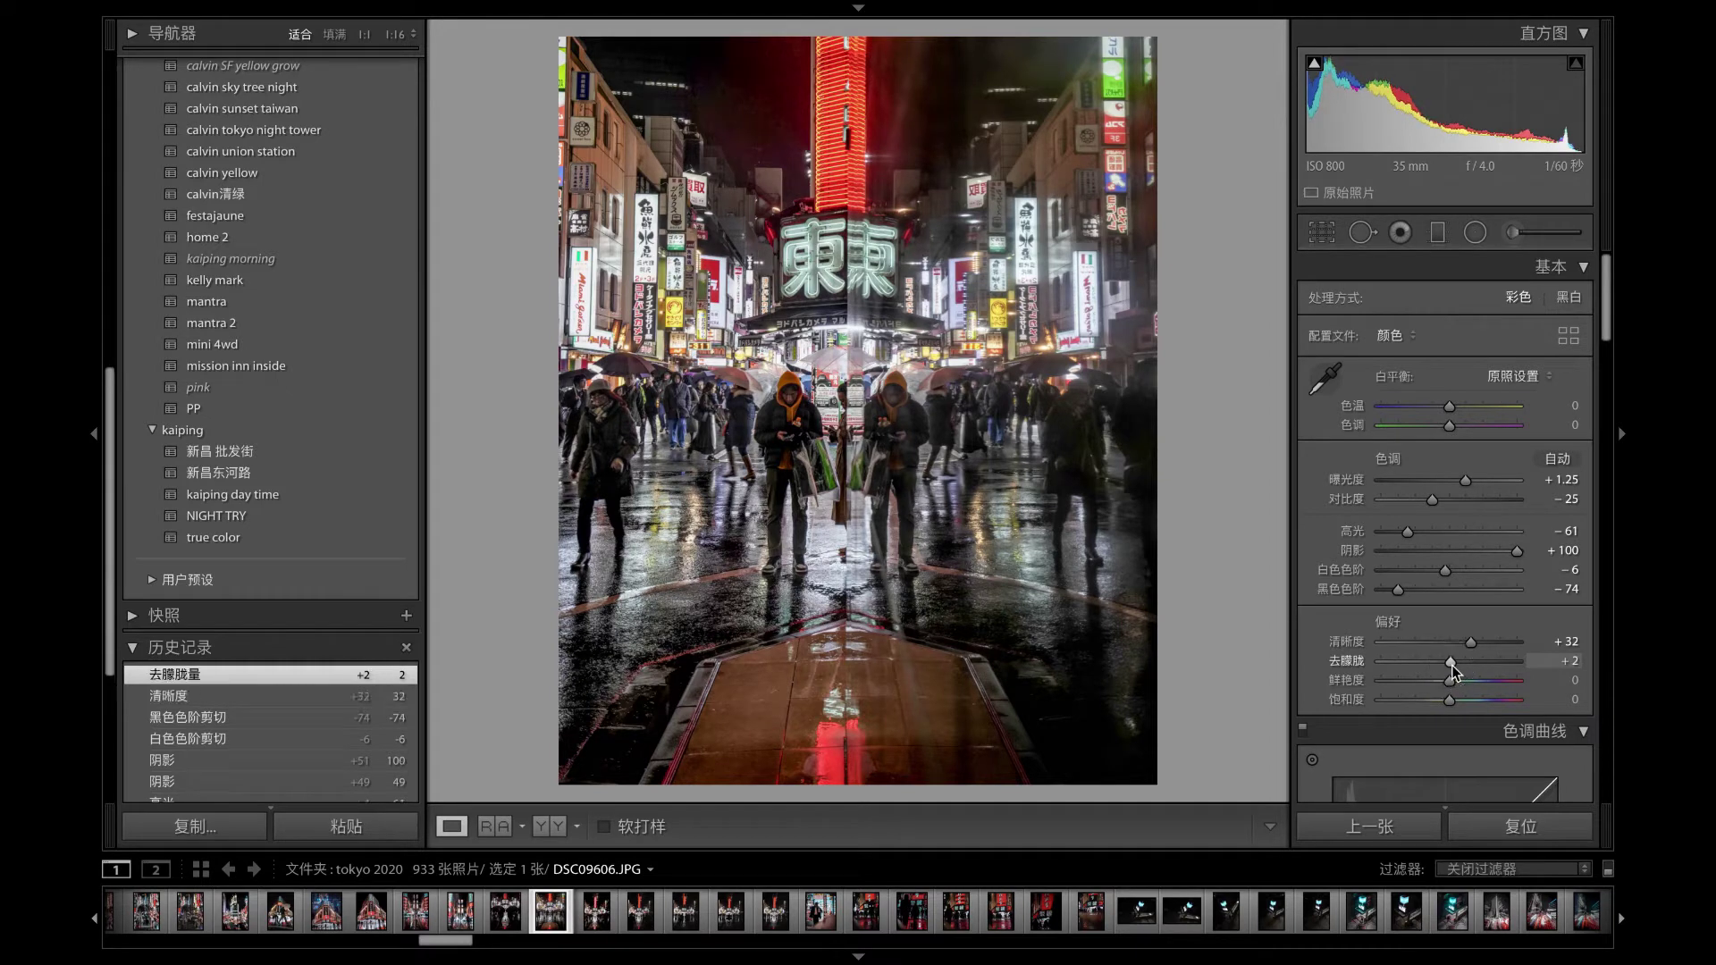
{"action": "left_click_drag", "start_coordinate": [1456, 662], "coordinate": [1463, 662]}
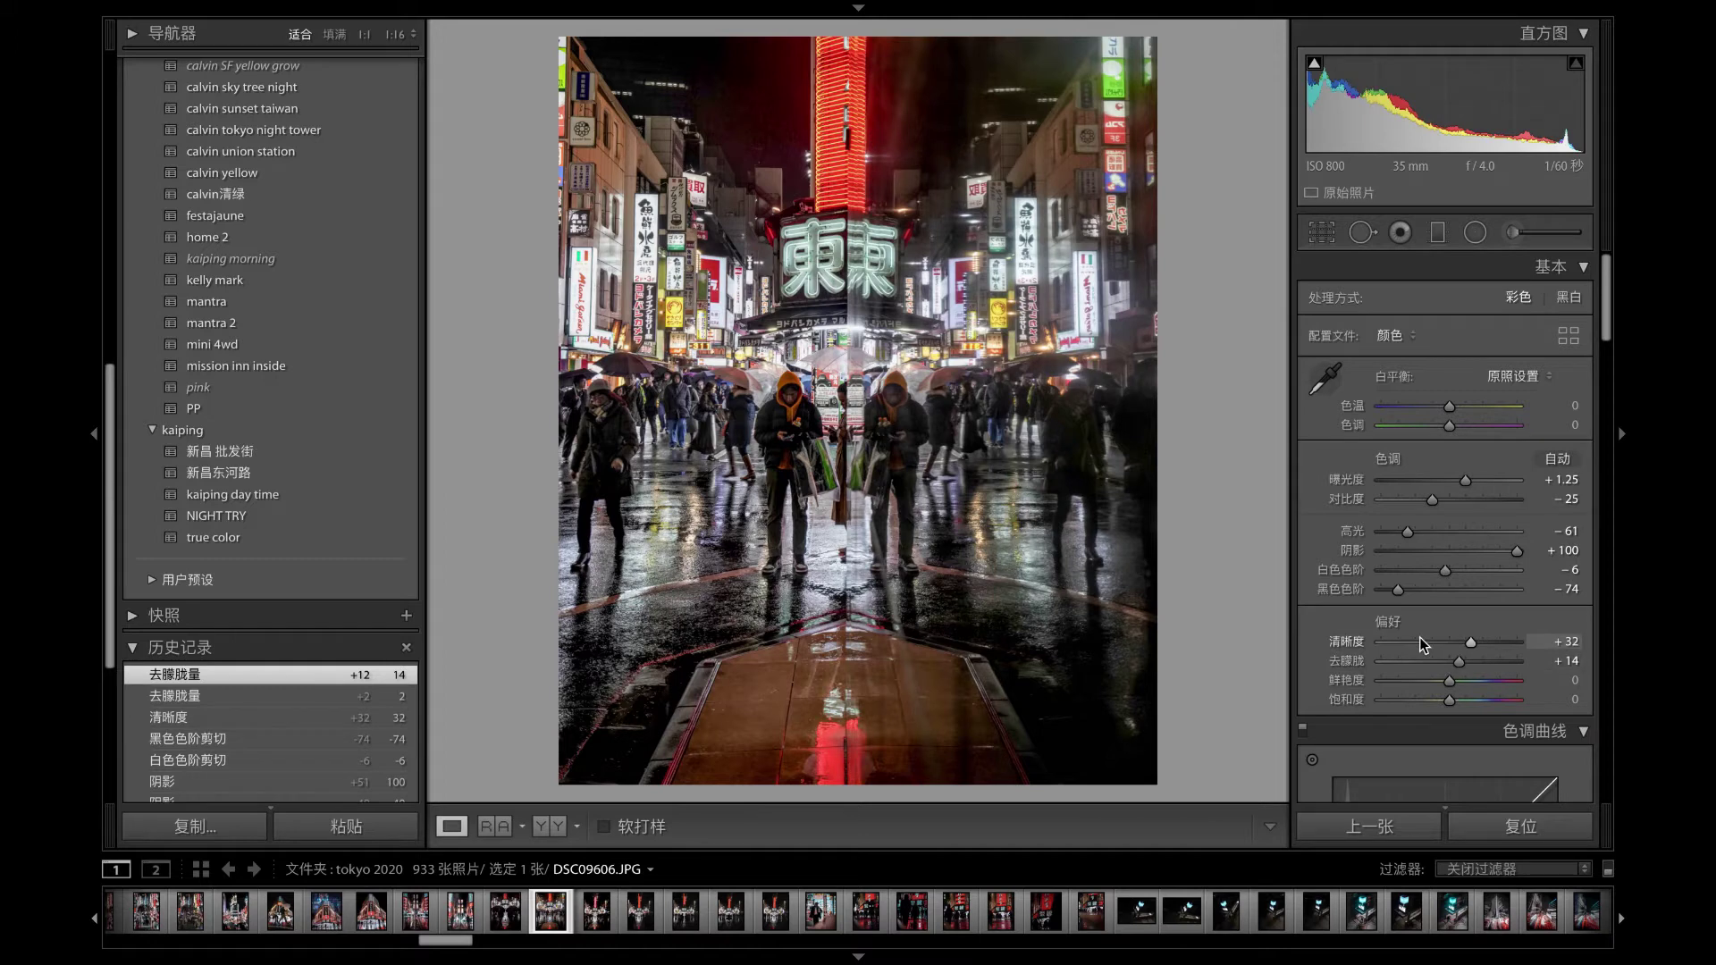
- Scroll the right panel down toward the Tone Curve
{"action": "scroll", "coordinate": [1436, 640], "scroll_direction": "down", "scroll_amount": 1}
{"action": "scroll", "coordinate": [1435, 640], "scroll_direction": "down", "scroll_amount": 1}
{"action": "scroll", "coordinate": [1435, 640], "scroll_direction": "down", "scroll_amount": 1}
{"action": "scroll", "coordinate": [1436, 640], "scroll_direction": "down", "scroll_amount": 1}
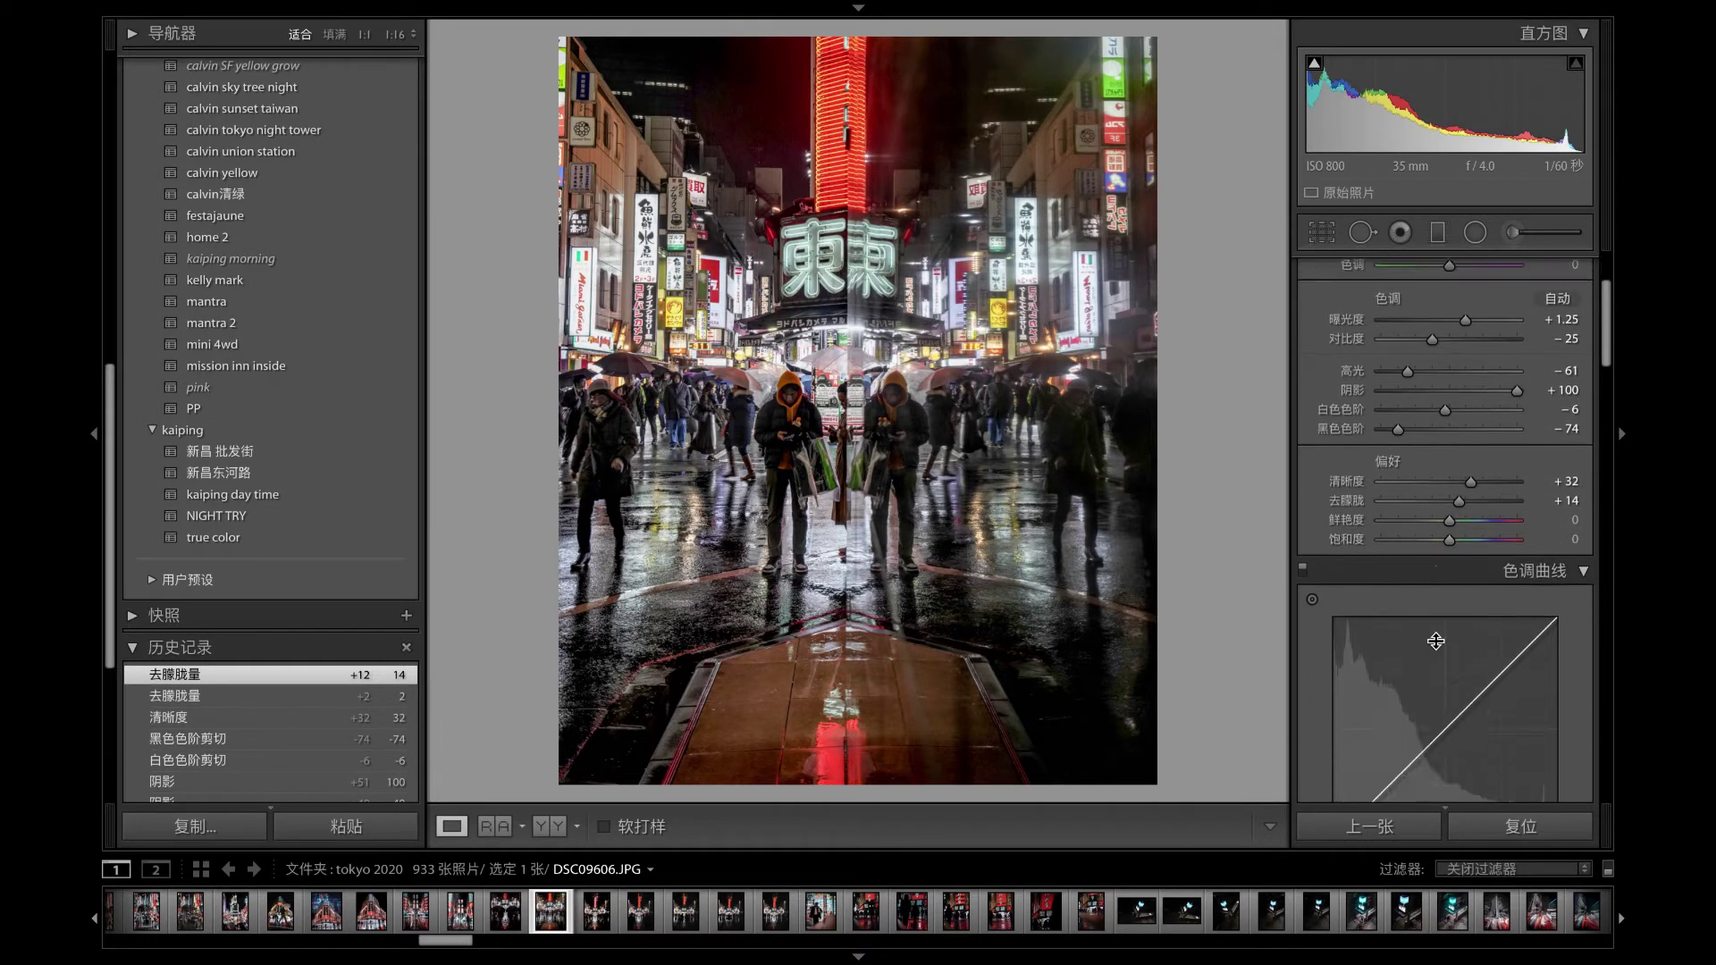
{"action": "scroll", "coordinate": [1510, 658], "scroll_direction": "down", "scroll_amount": 2}
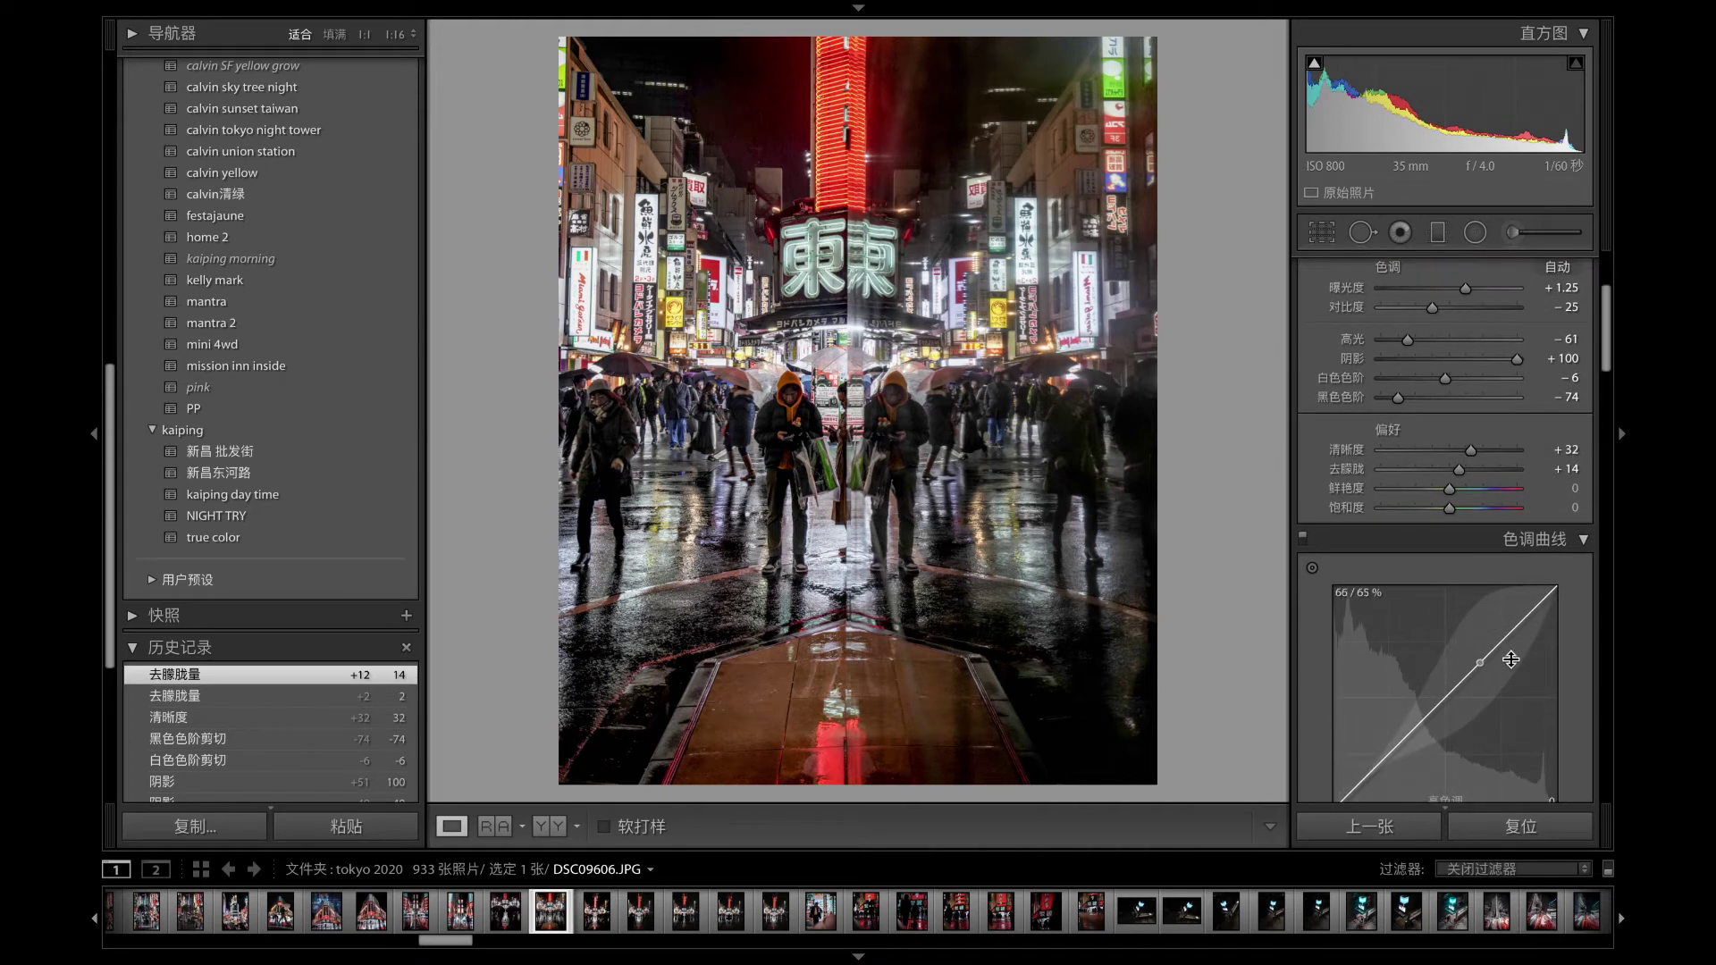
- Scroll past the Tone Curve to reveal the HSL/Color panel's All view
{"action": "scroll", "coordinate": [1476, 666], "scroll_direction": "down", "scroll_amount": 4}
{"action": "scroll", "coordinate": [1477, 665], "scroll_direction": "down", "scroll_amount": 1}
{"action": "scroll", "coordinate": [1477, 665], "scroll_direction": "down", "scroll_amount": 3}
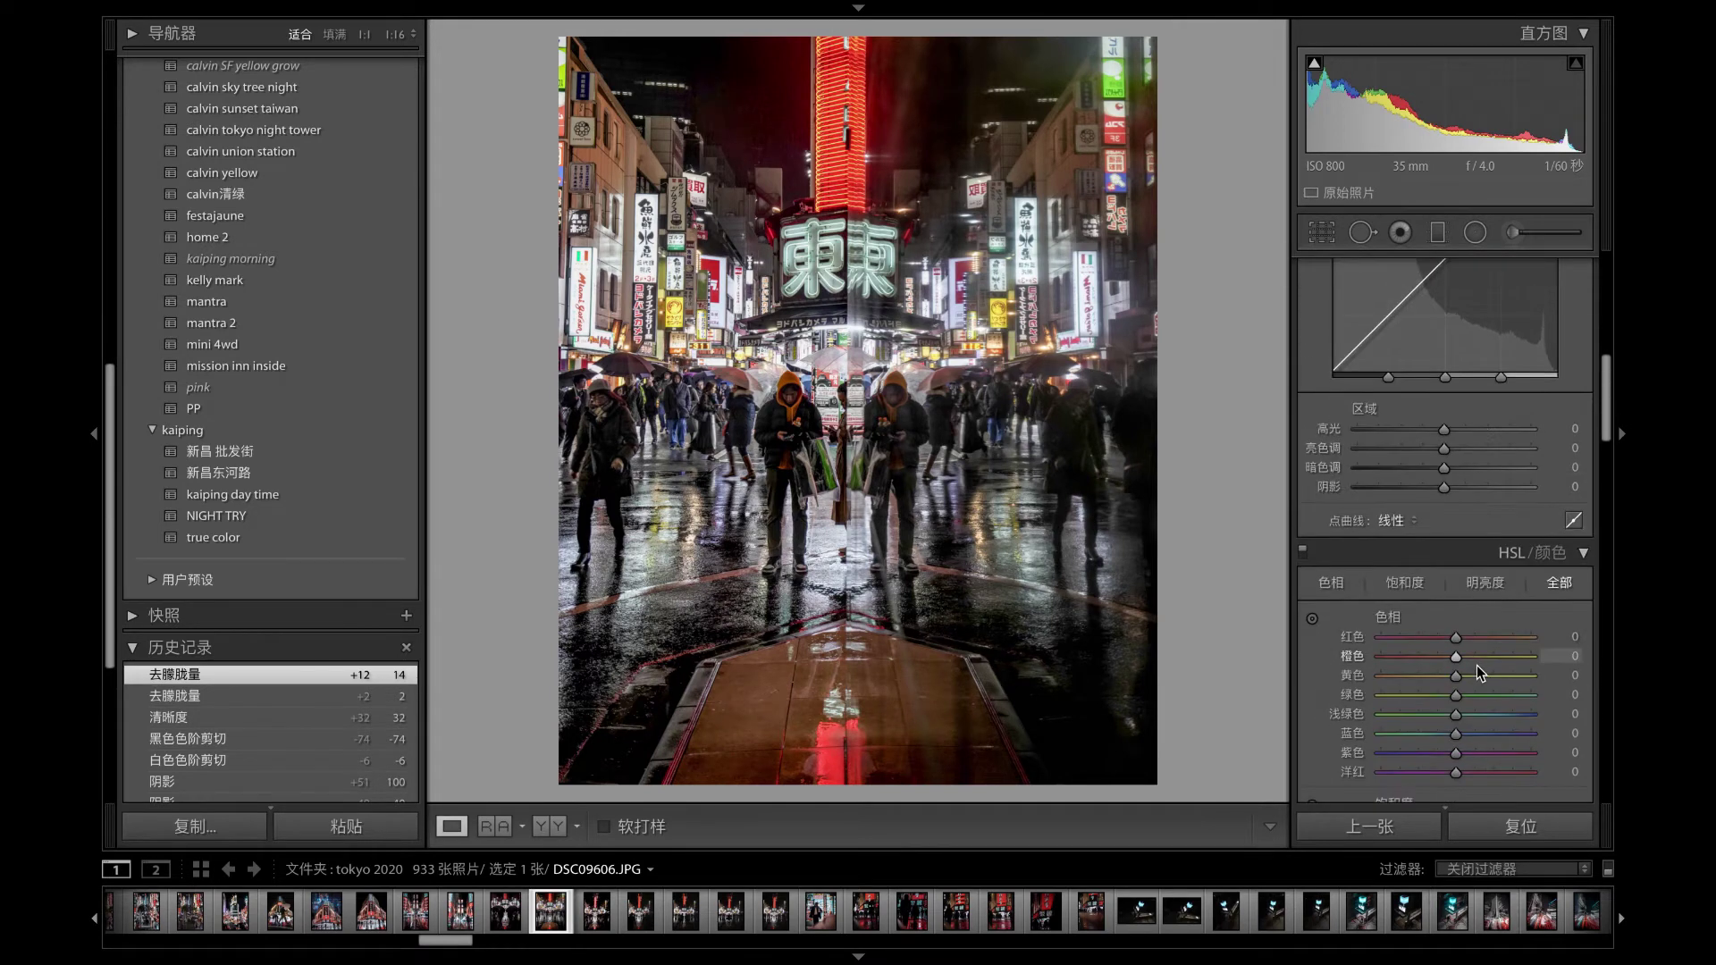
{"action": "scroll", "coordinate": [1491, 663], "scroll_direction": "down", "scroll_amount": 1}
{"action": "scroll", "coordinate": [1488, 663], "scroll_direction": "down", "scroll_amount": 1}
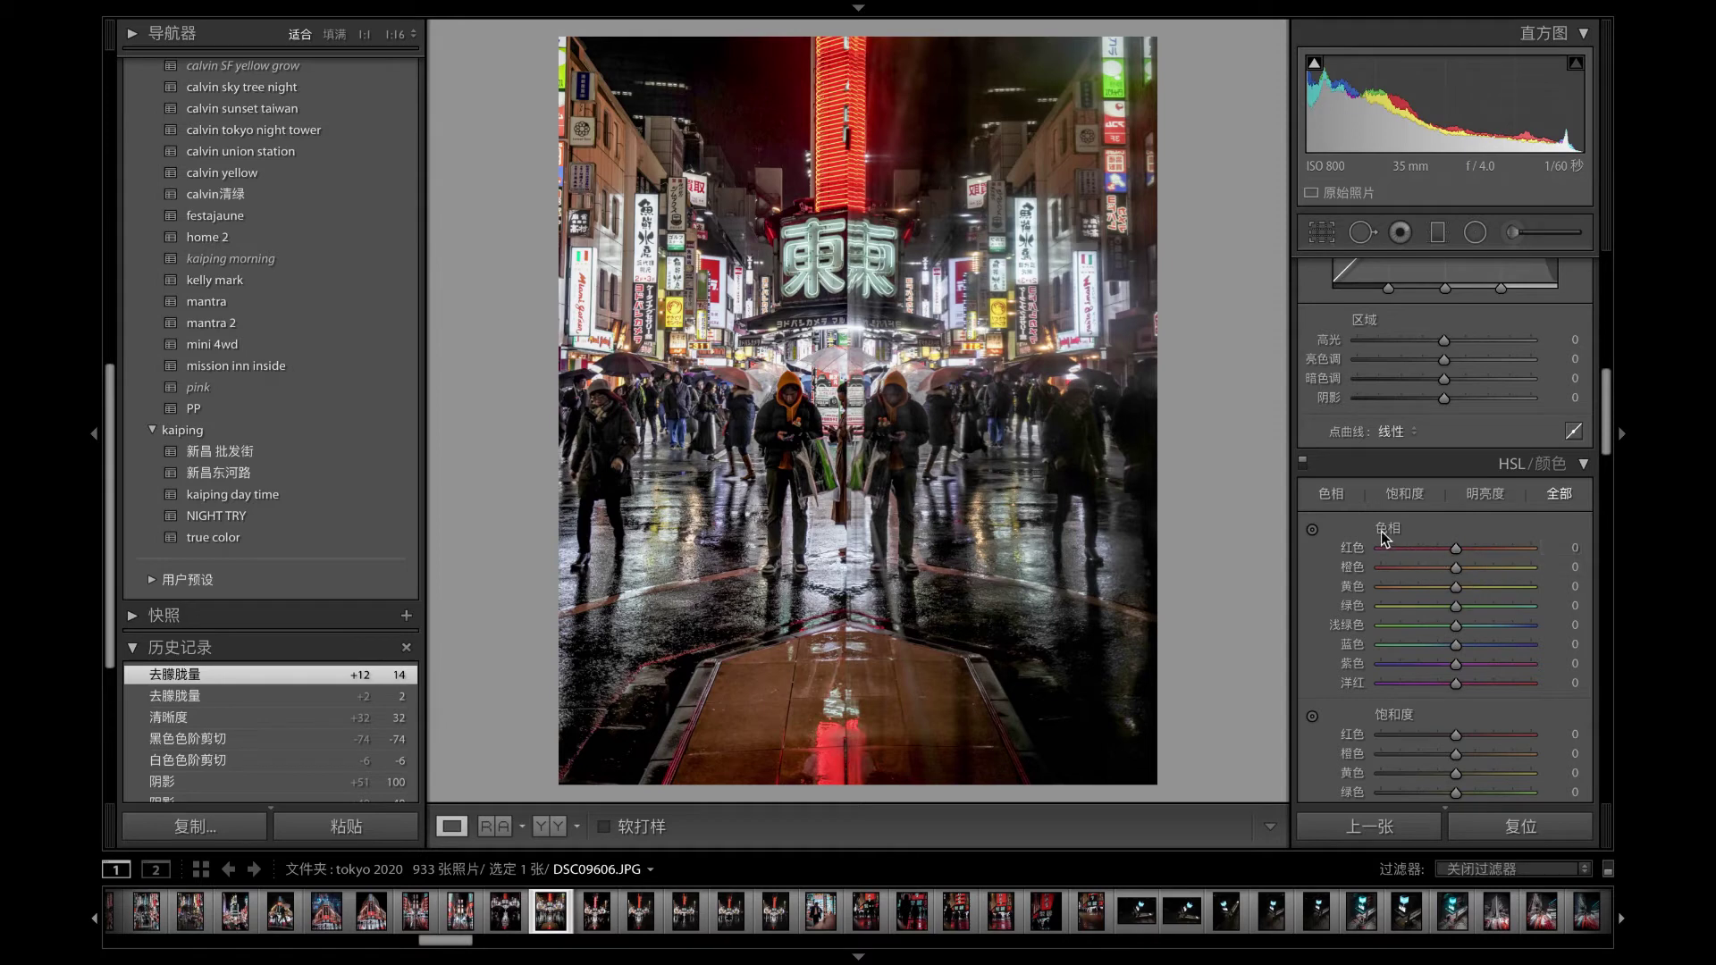
{"action": "scroll", "coordinate": [1440, 677], "scroll_direction": "down", "scroll_amount": 5}
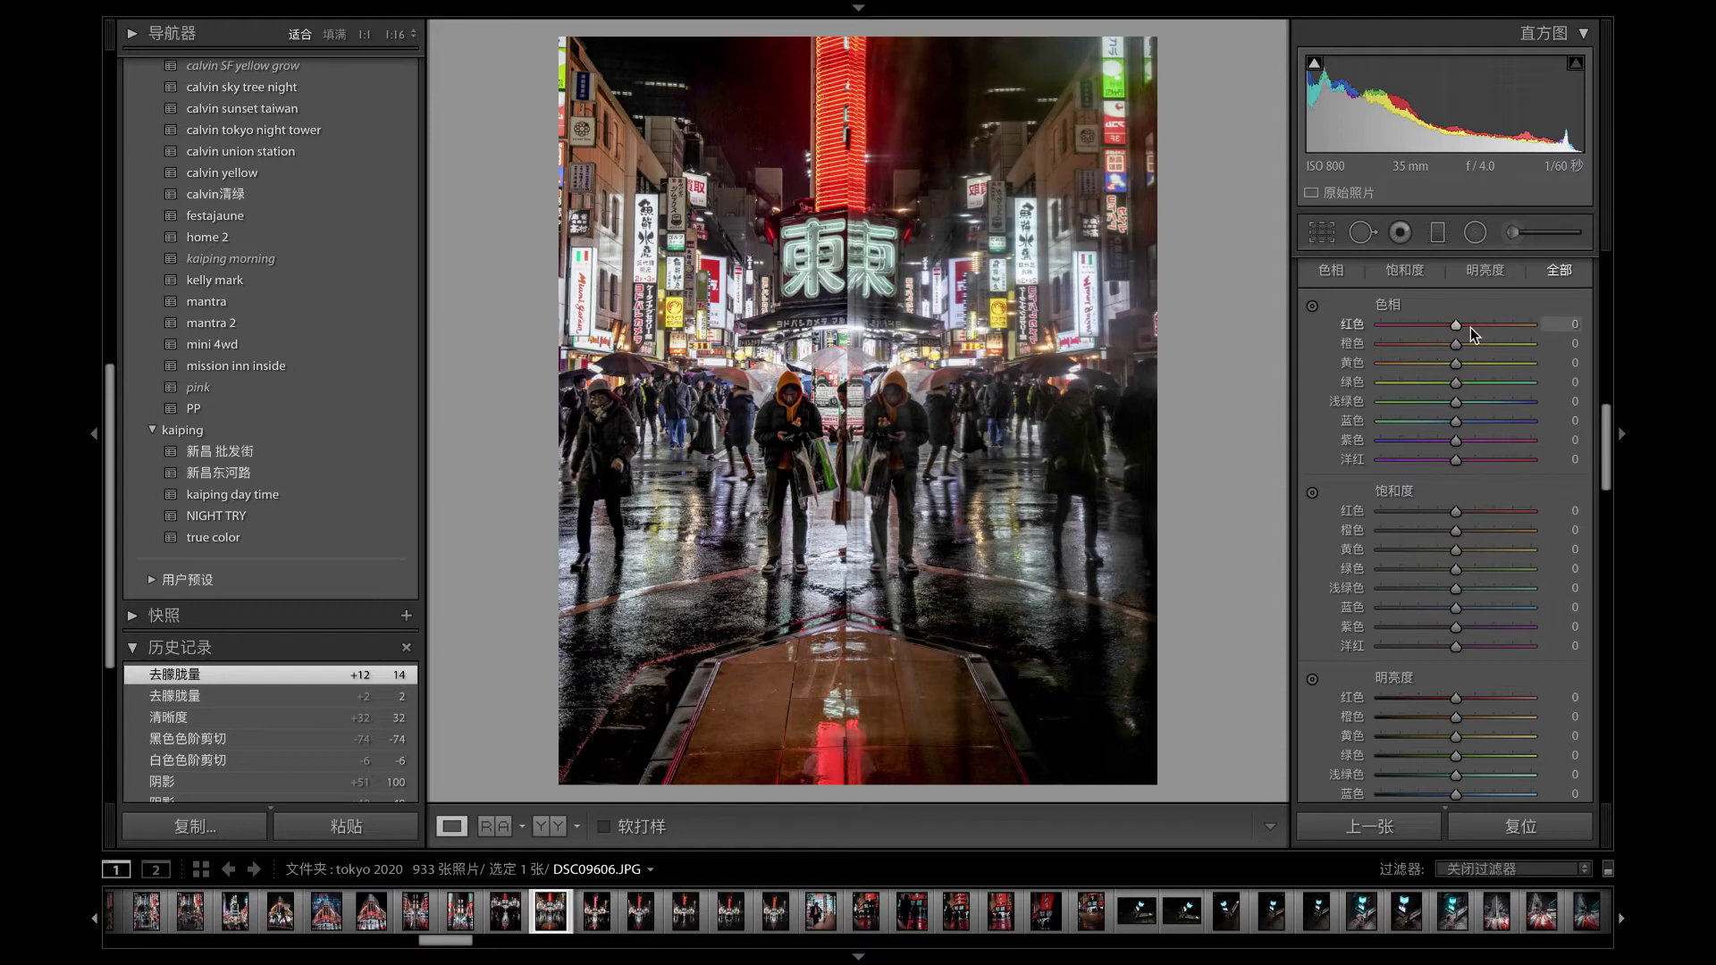
- Set Red hue to +30 and pull Orange hue down to about -45
{"action": "mouse_move", "coordinate": [1456, 325]}
{"action": "left_mouse_down"}
{"action": "mouse_move", "coordinate": [1414, 331]}
{"action": "mouse_move", "coordinate": [1463, 335]}
{"action": "left_mouse_up"}
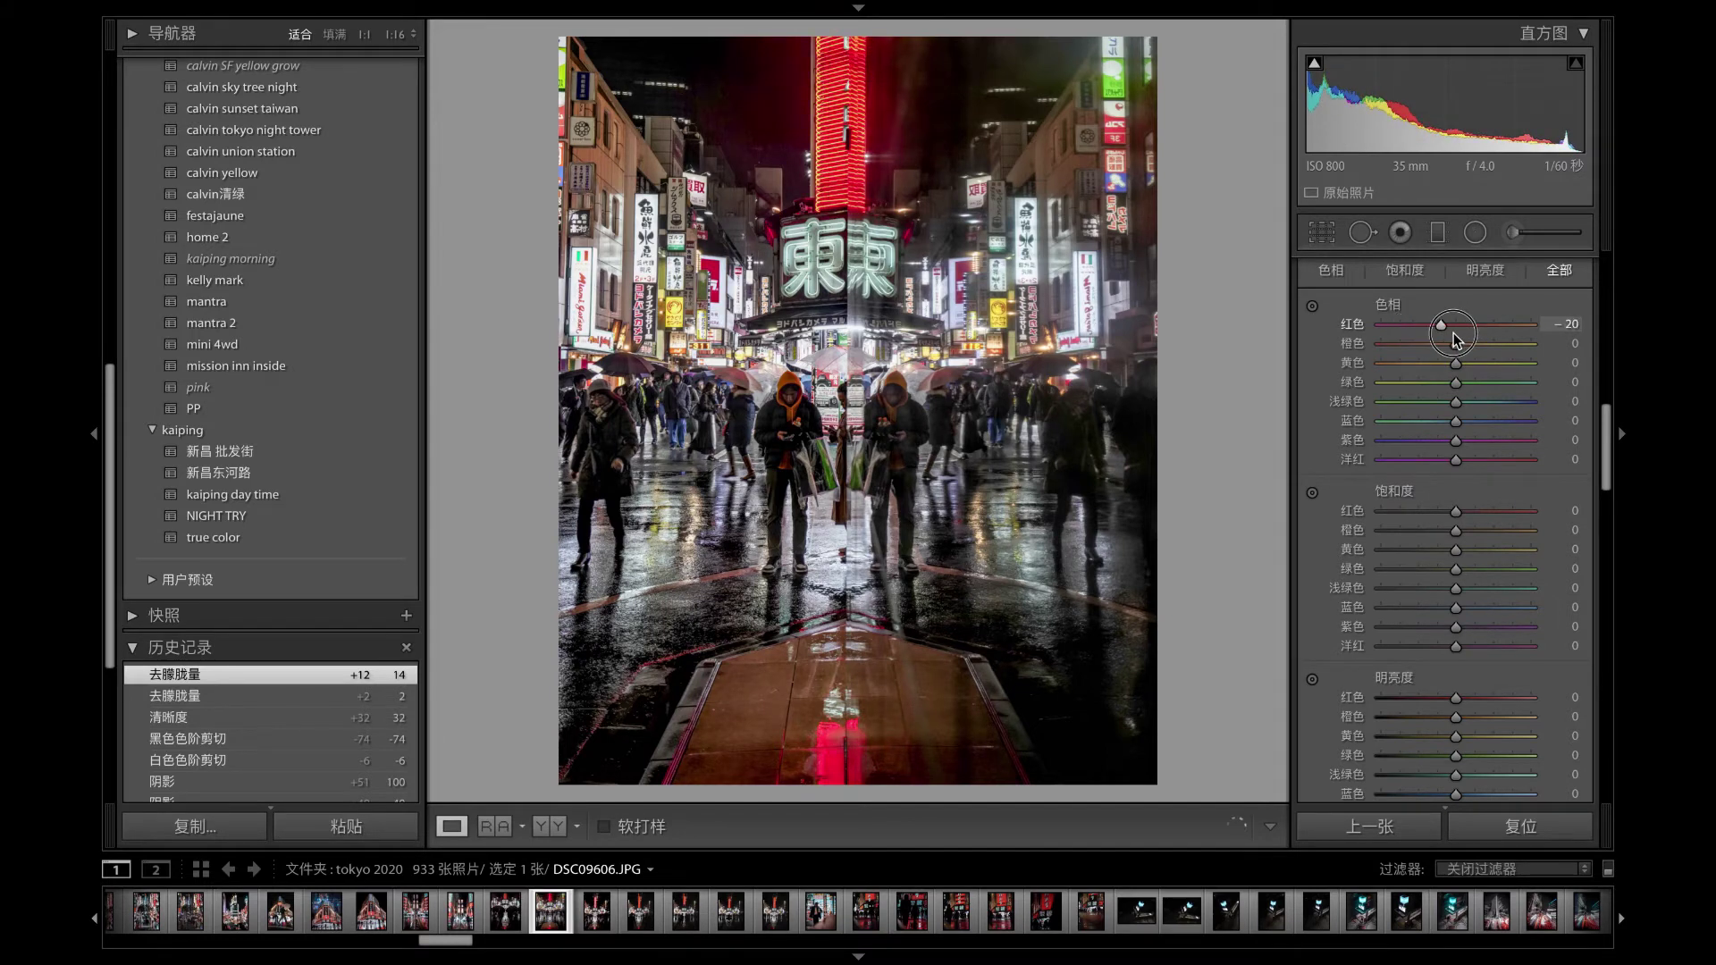
{"action": "left_click_drag", "start_coordinate": [1460, 335], "coordinate": [1461, 338]}
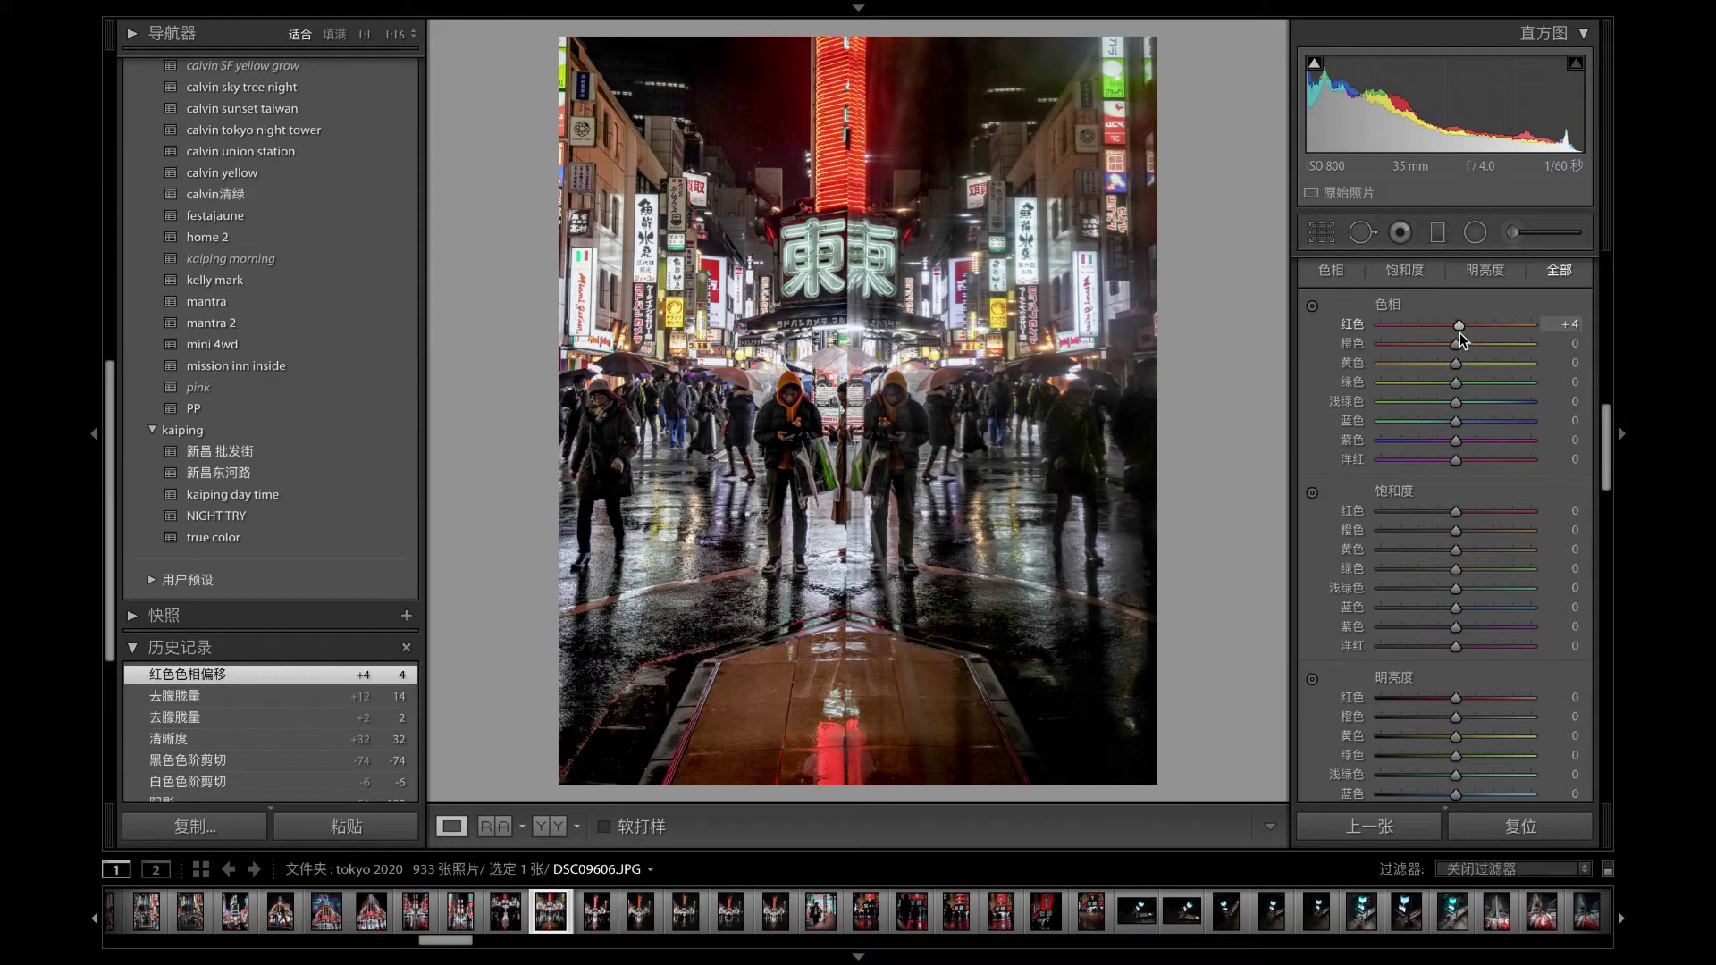
{"action": "left_click_drag", "start_coordinate": [1463, 332], "coordinate": [1479, 333]}
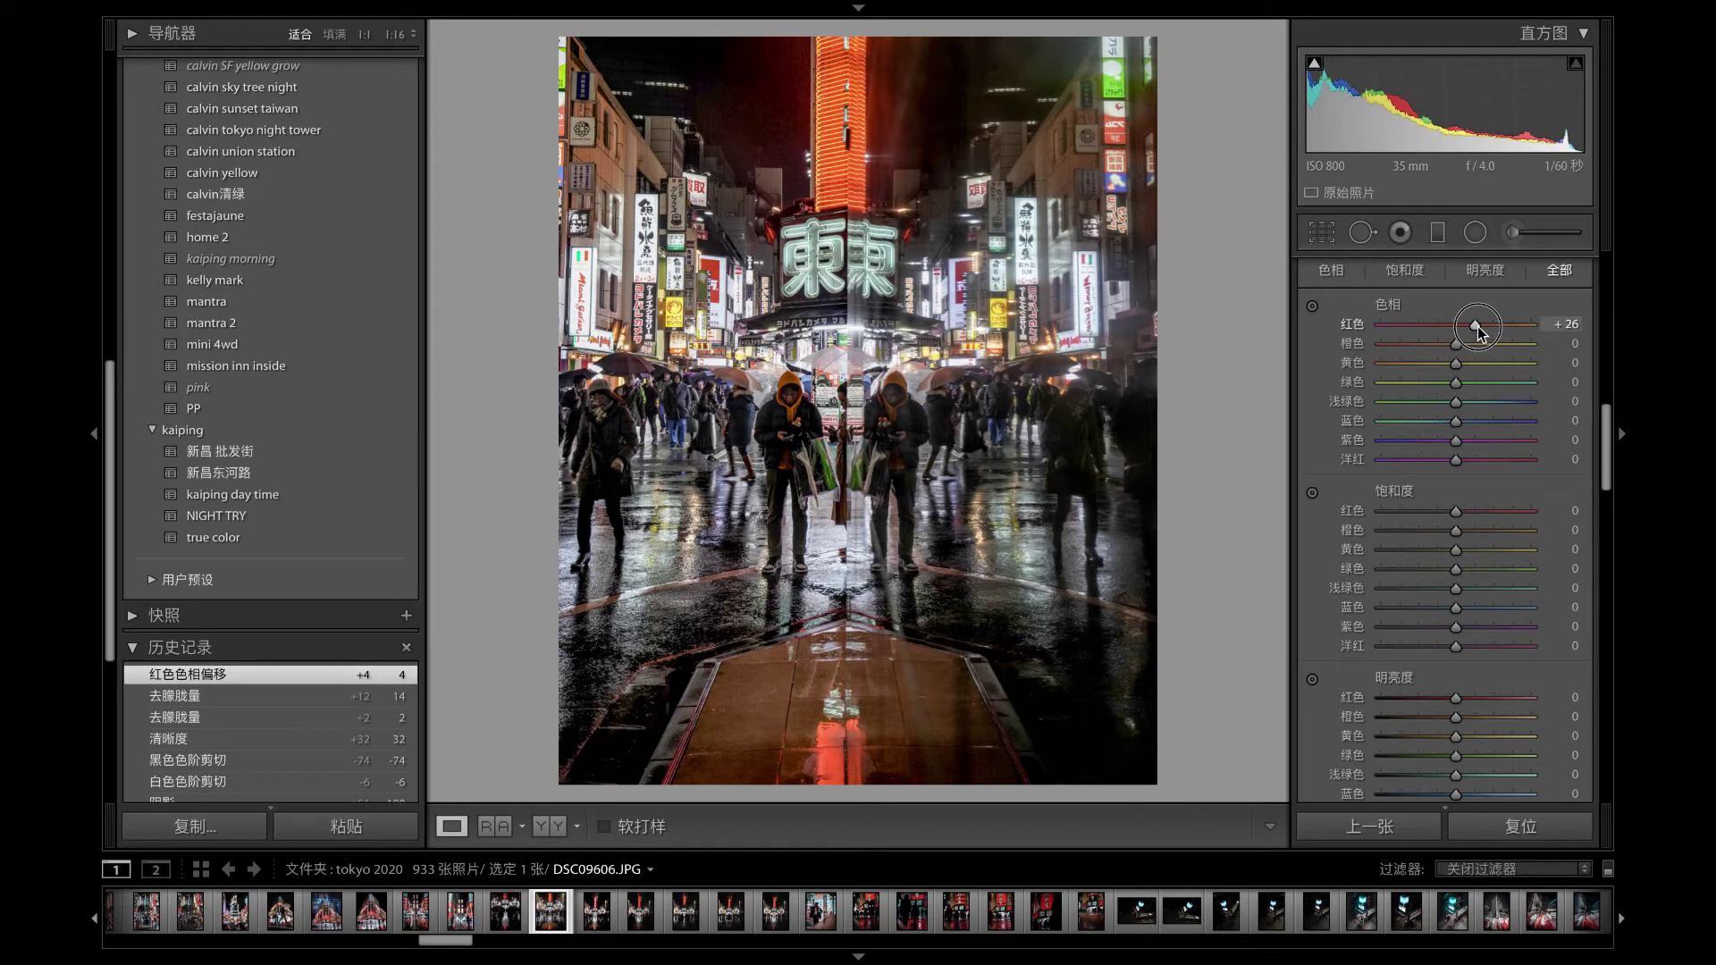
{"action": "mouse_move", "coordinate": [1479, 332]}
{"action": "left_mouse_down"}
{"action": "mouse_move", "coordinate": [1477, 348]}
{"action": "mouse_move", "coordinate": [1506, 348]}
{"action": "mouse_move", "coordinate": [1441, 349]}
{"action": "left_mouse_up"}
{"action": "left_click_drag", "start_coordinate": [1441, 352], "coordinate": [1423, 358]}
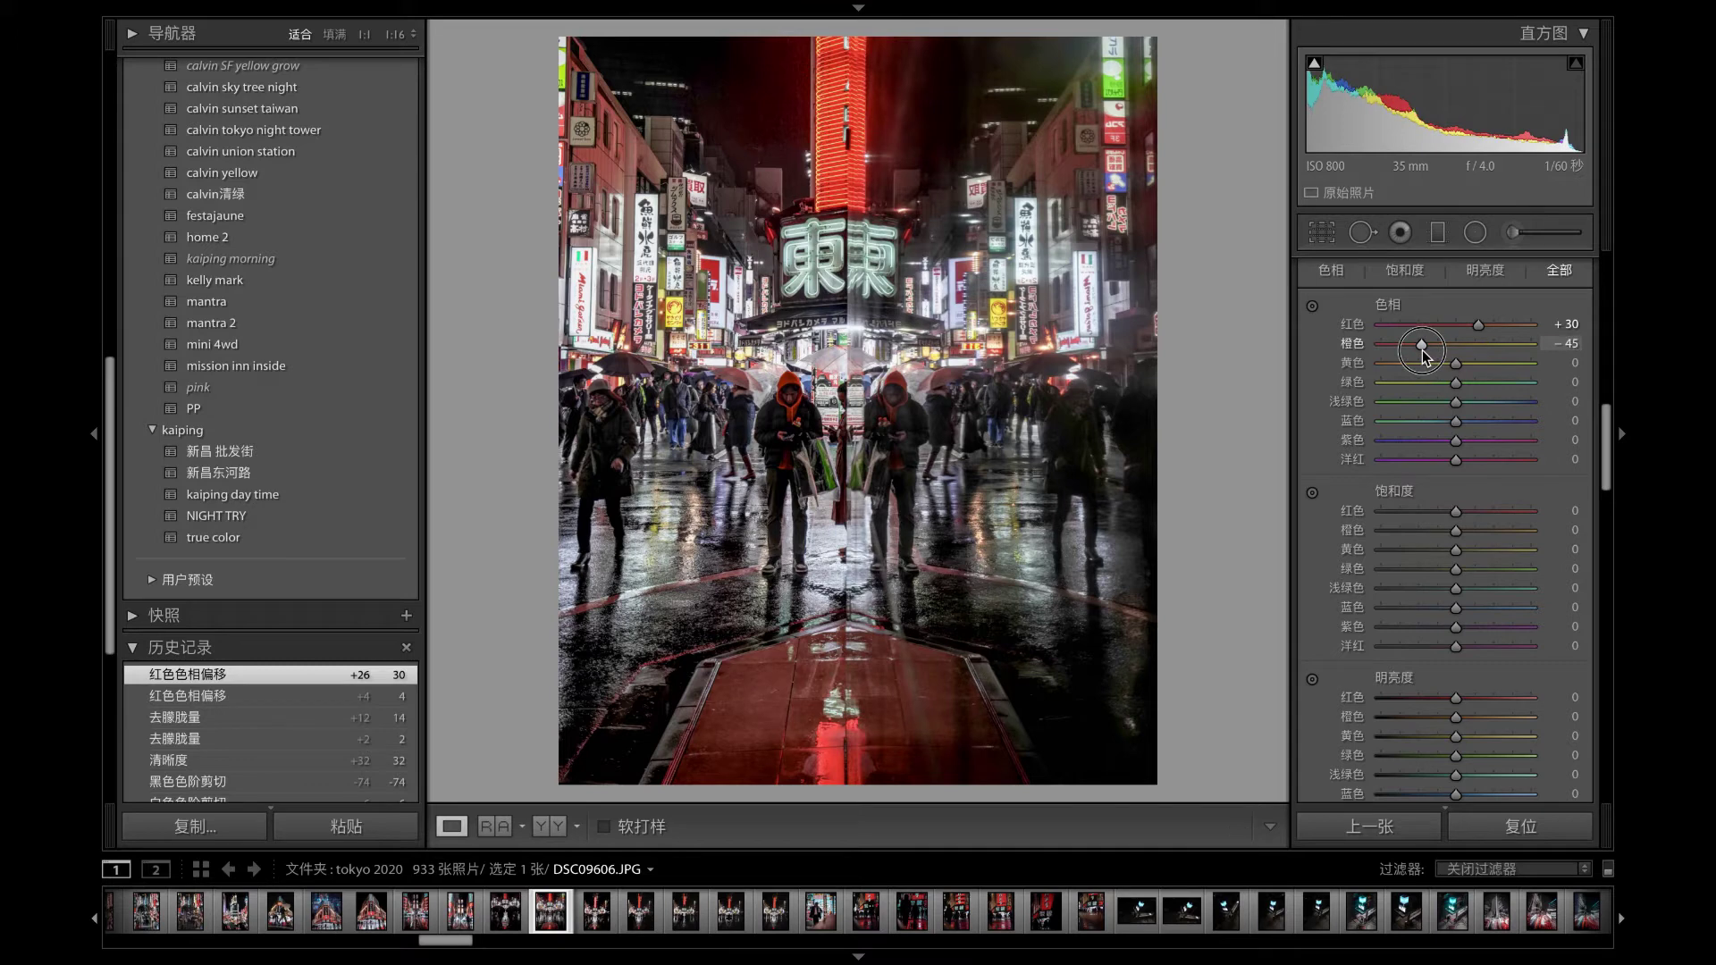
- Drop Orange hue to -52 and ease Red hue back from +30 to +22
{"action": "left_click_drag", "start_coordinate": [1424, 358], "coordinate": [1418, 356]}
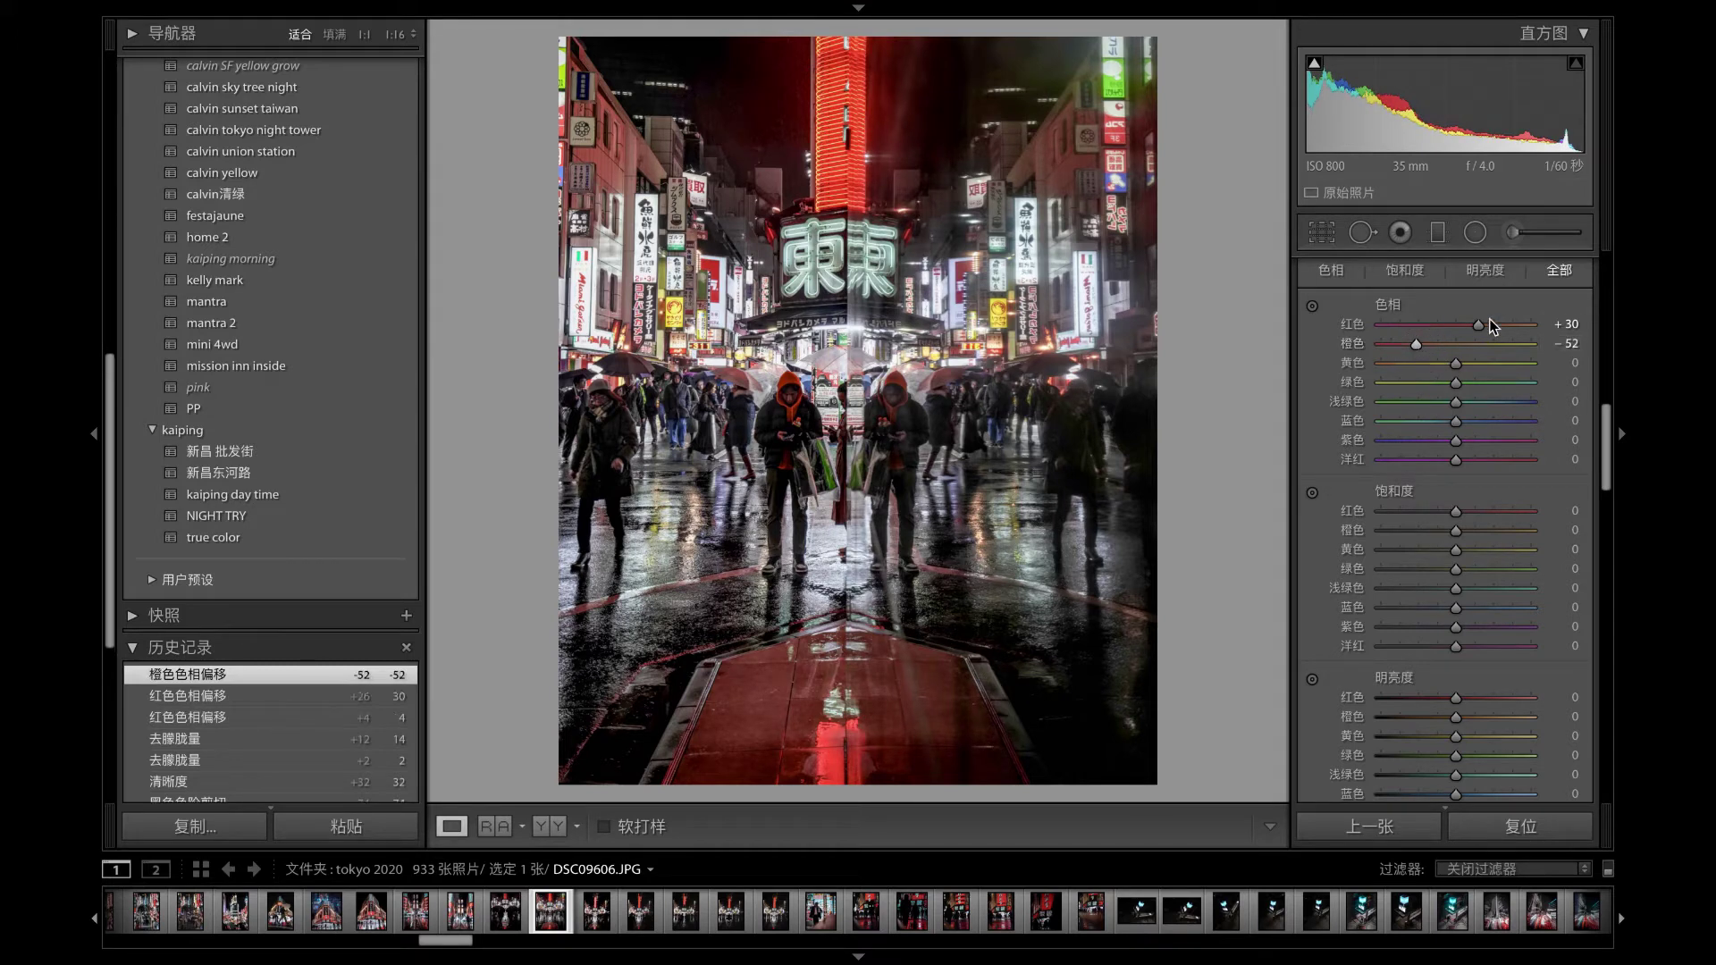
{"action": "left_click_drag", "start_coordinate": [1481, 329], "coordinate": [1480, 335]}
{"action": "left_click_drag", "start_coordinate": [1480, 332], "coordinate": [1478, 334]}
{"action": "left_click_drag", "start_coordinate": [1476, 332], "coordinate": [1477, 333]}
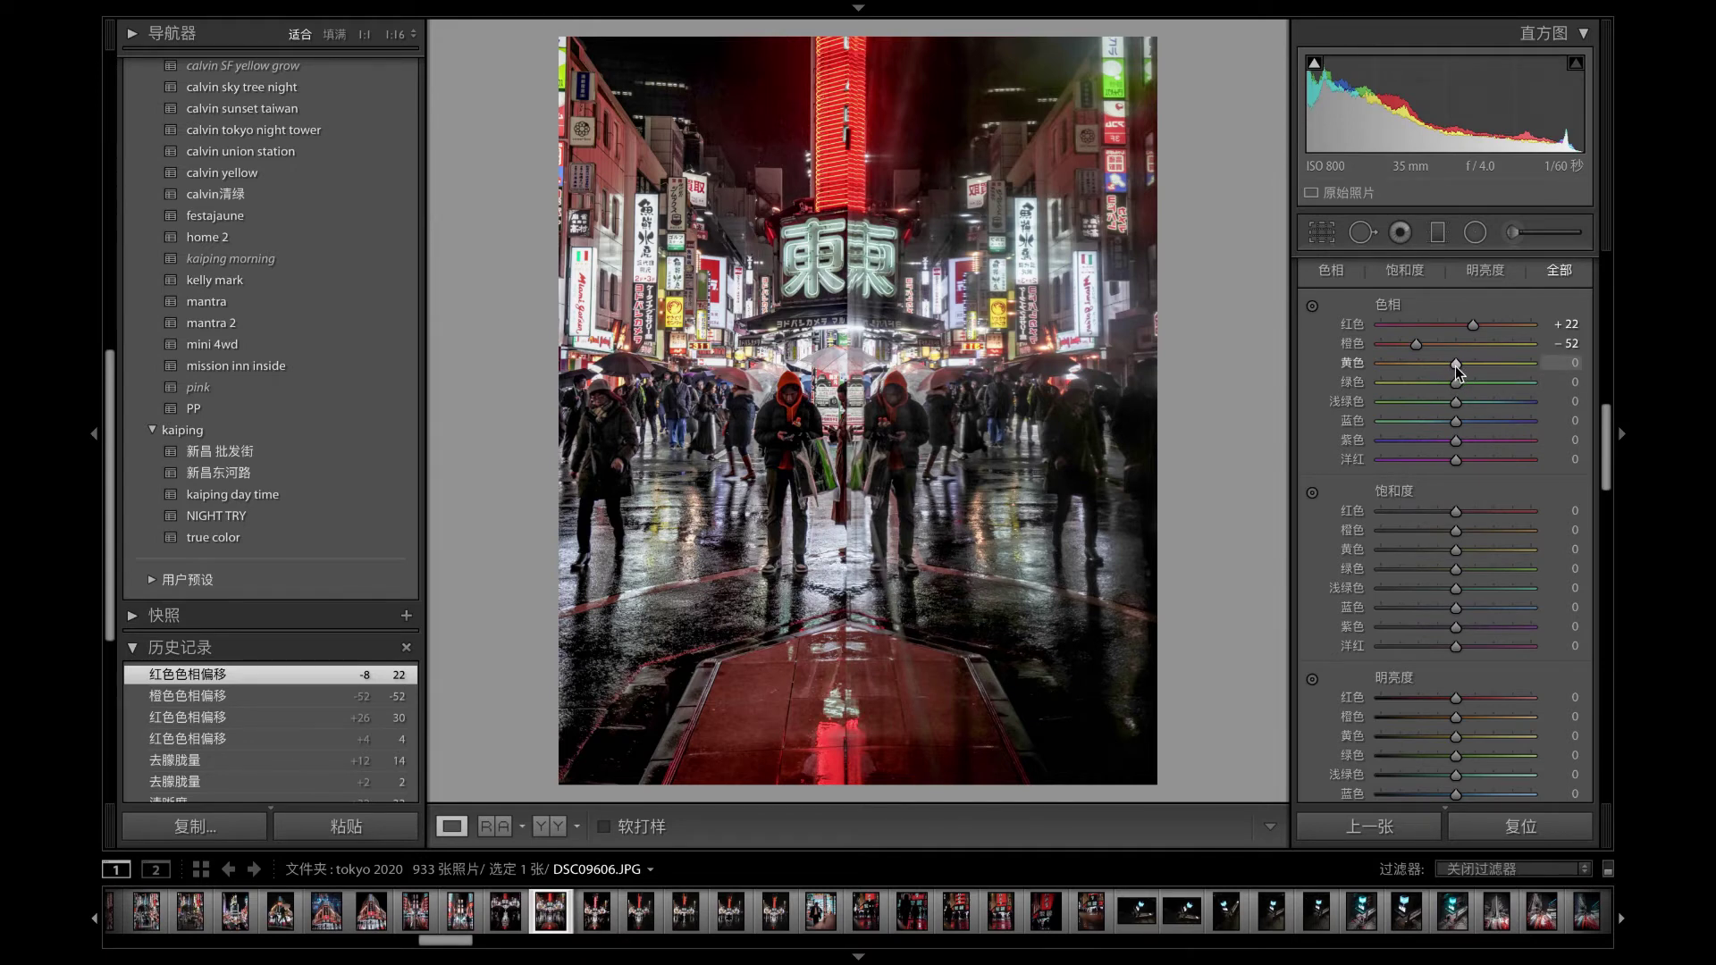
- Shift Yellow hue to -92, Green hue to -100 and Aqua hue to +99
{"action": "left_click_drag", "start_coordinate": [1457, 372], "coordinate": [1386, 370]}
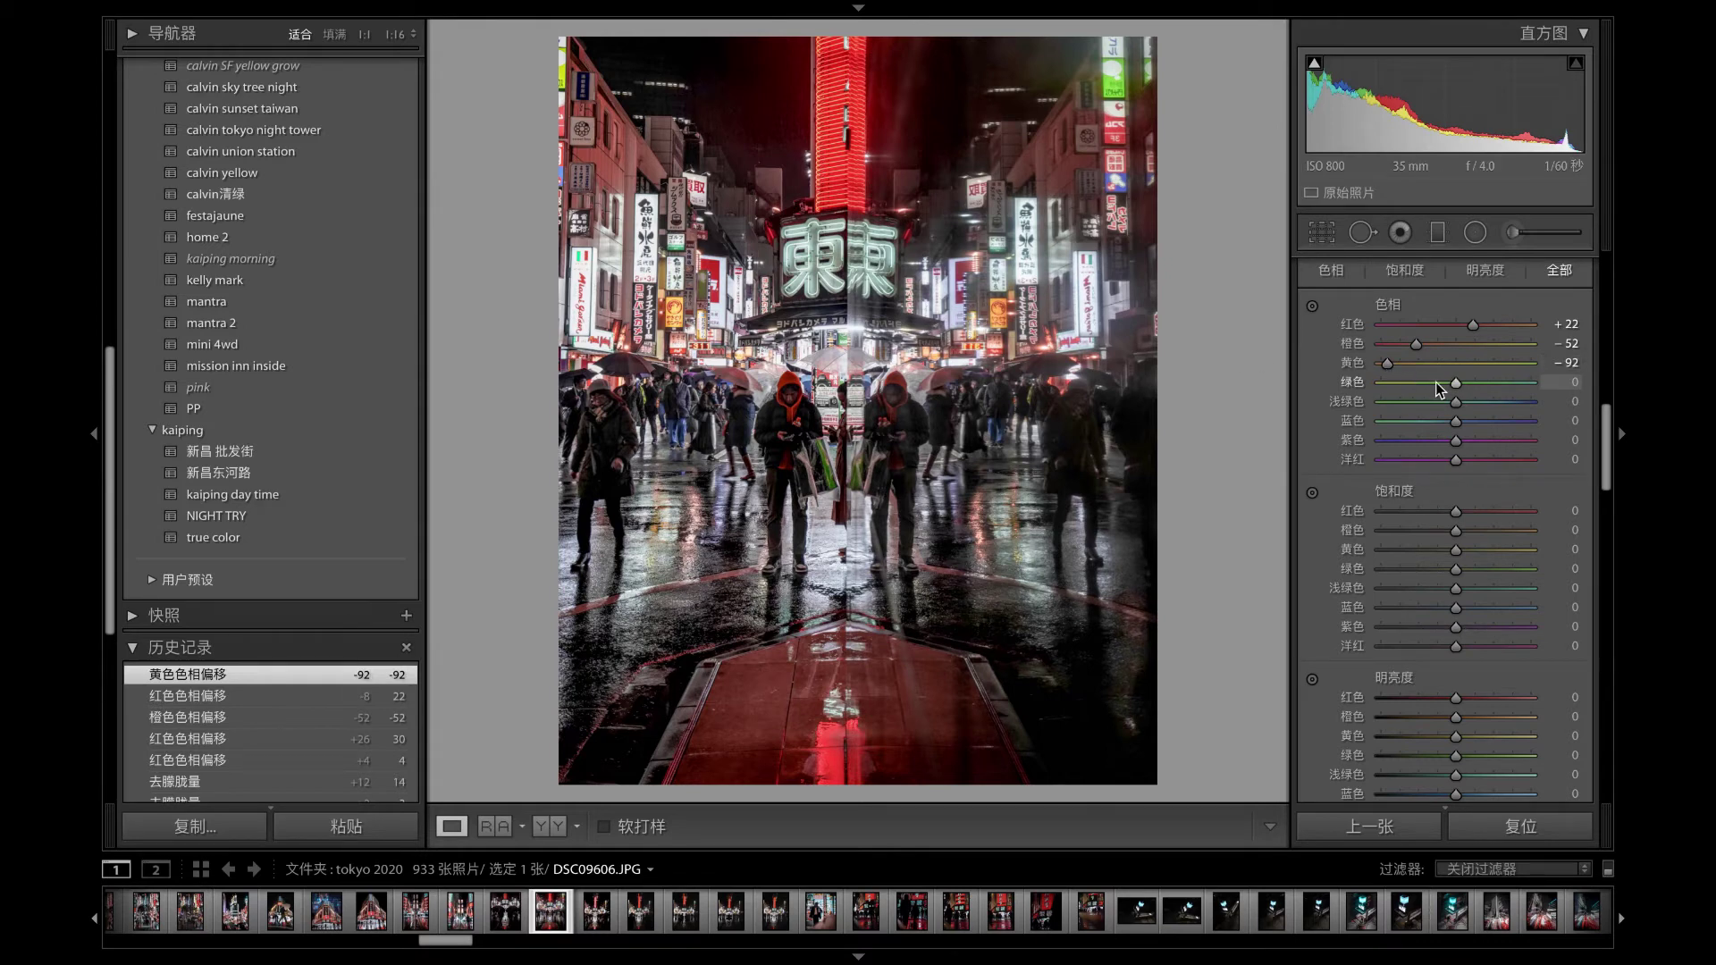
{"action": "left_click_drag", "start_coordinate": [1457, 387], "coordinate": [1383, 391]}
{"action": "left_click_drag", "start_coordinate": [1382, 391], "coordinate": [1552, 394]}
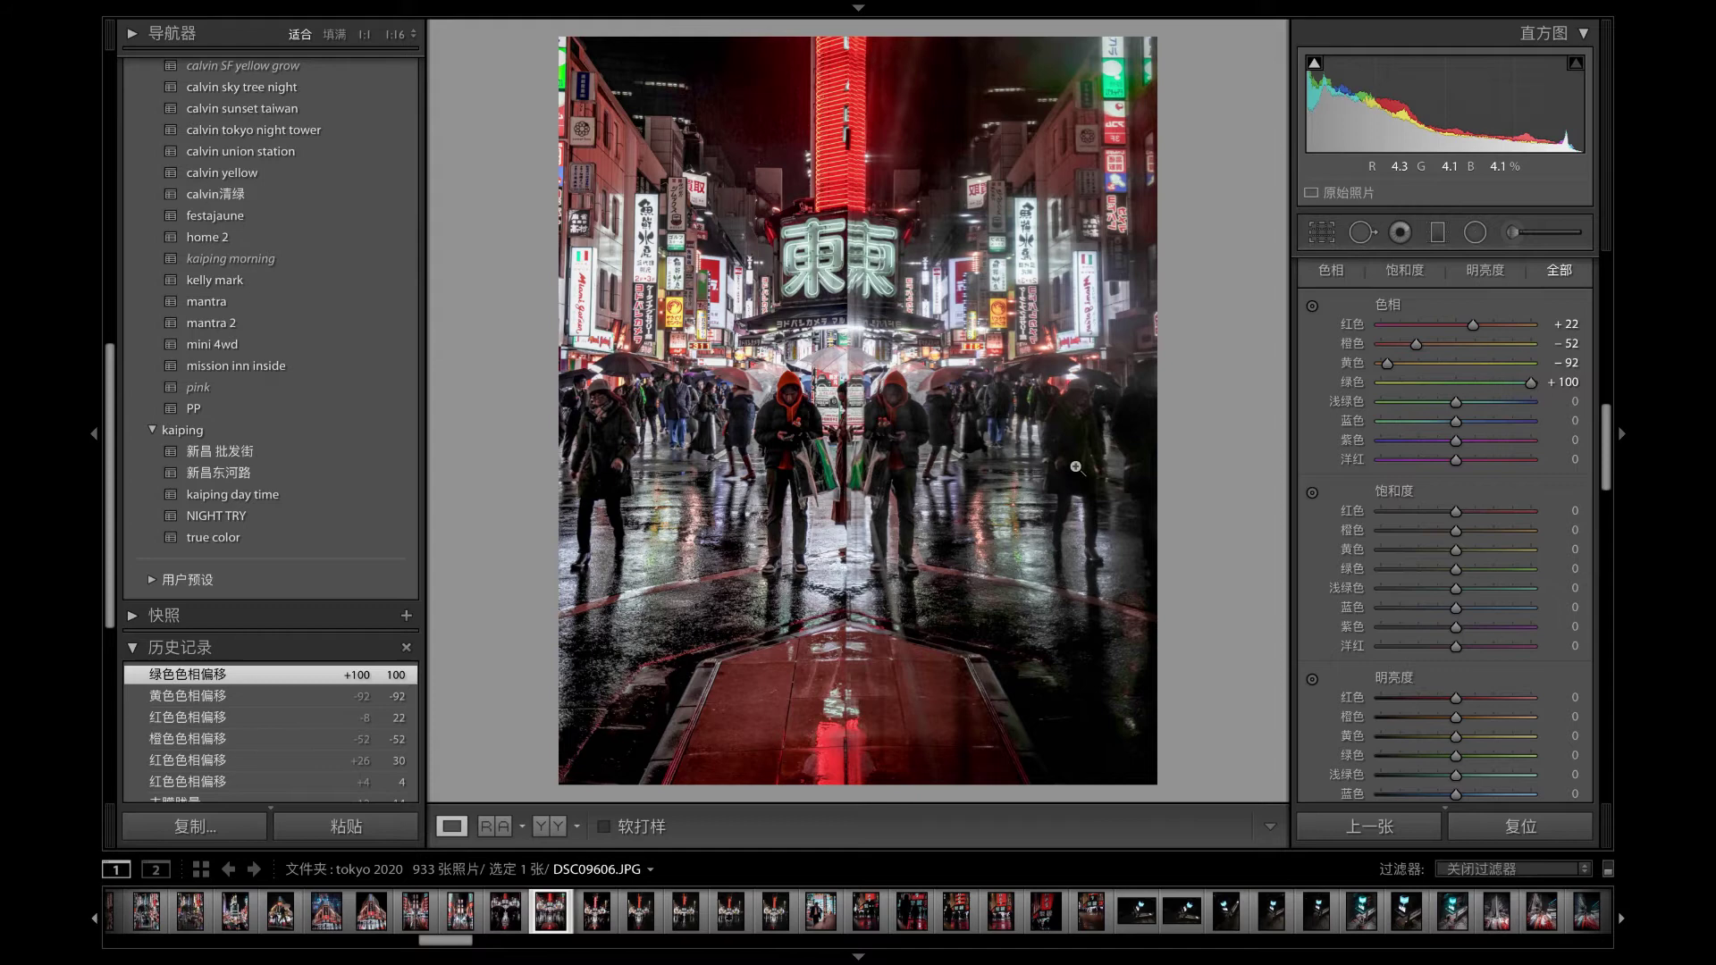
{"action": "left_click_drag", "start_coordinate": [1530, 384], "coordinate": [1398, 397]}
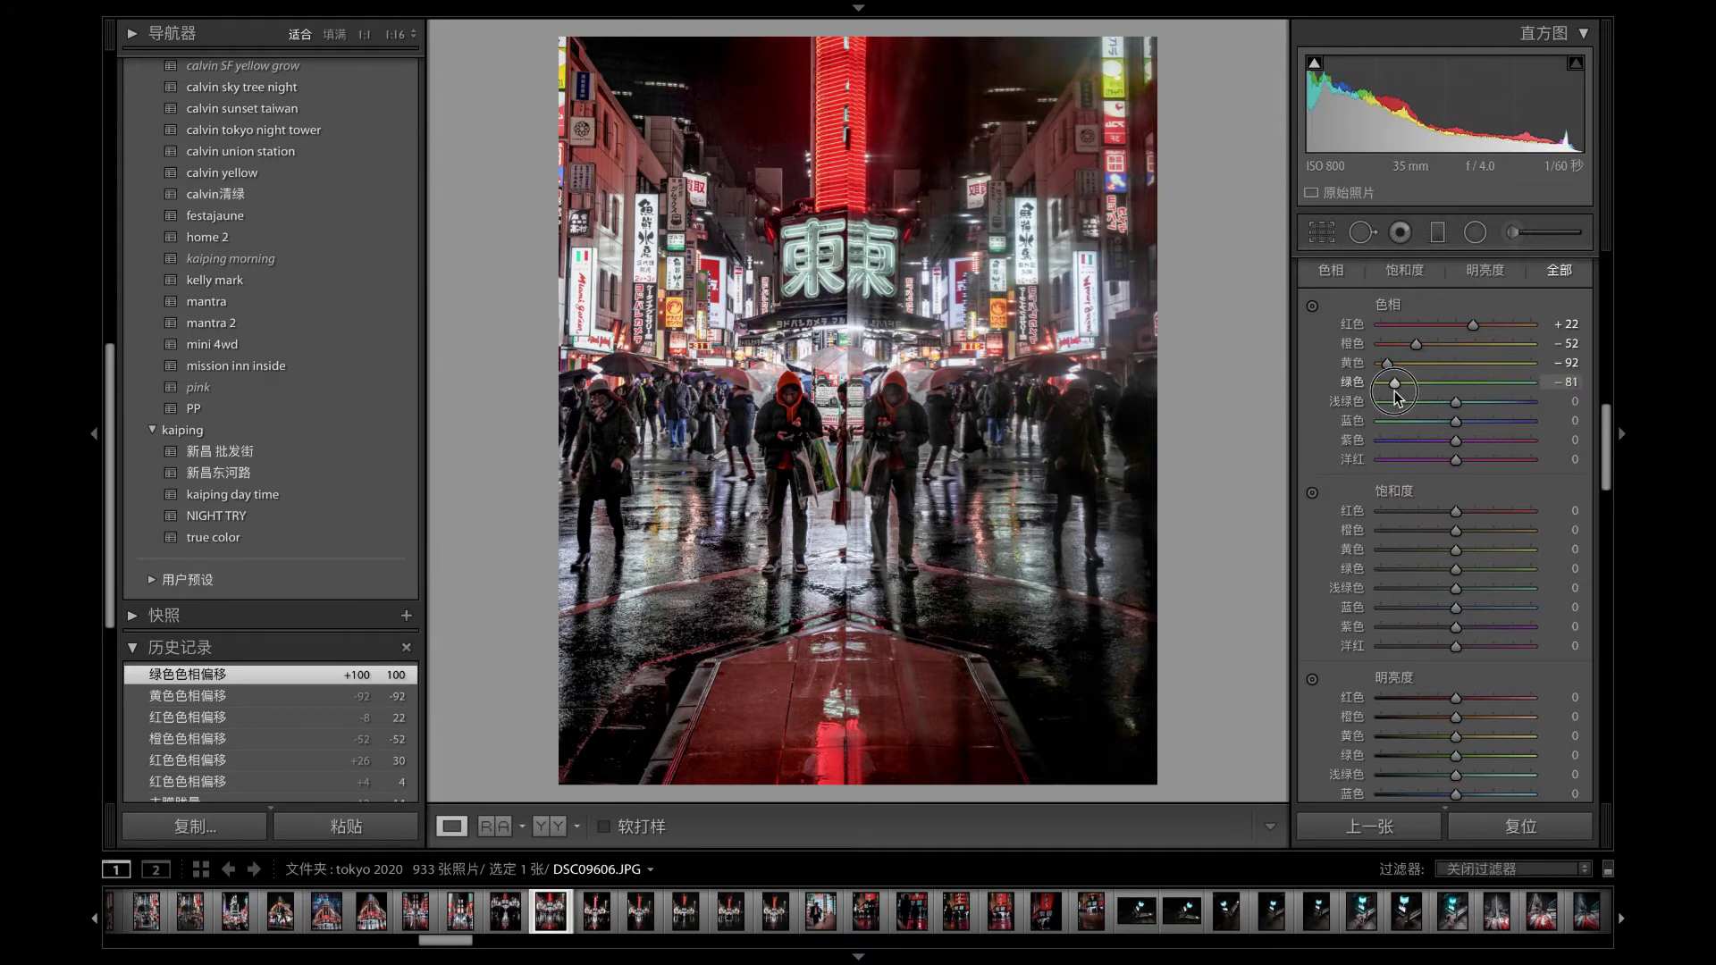
{"action": "left_click_drag", "start_coordinate": [1398, 397], "coordinate": [1380, 394]}
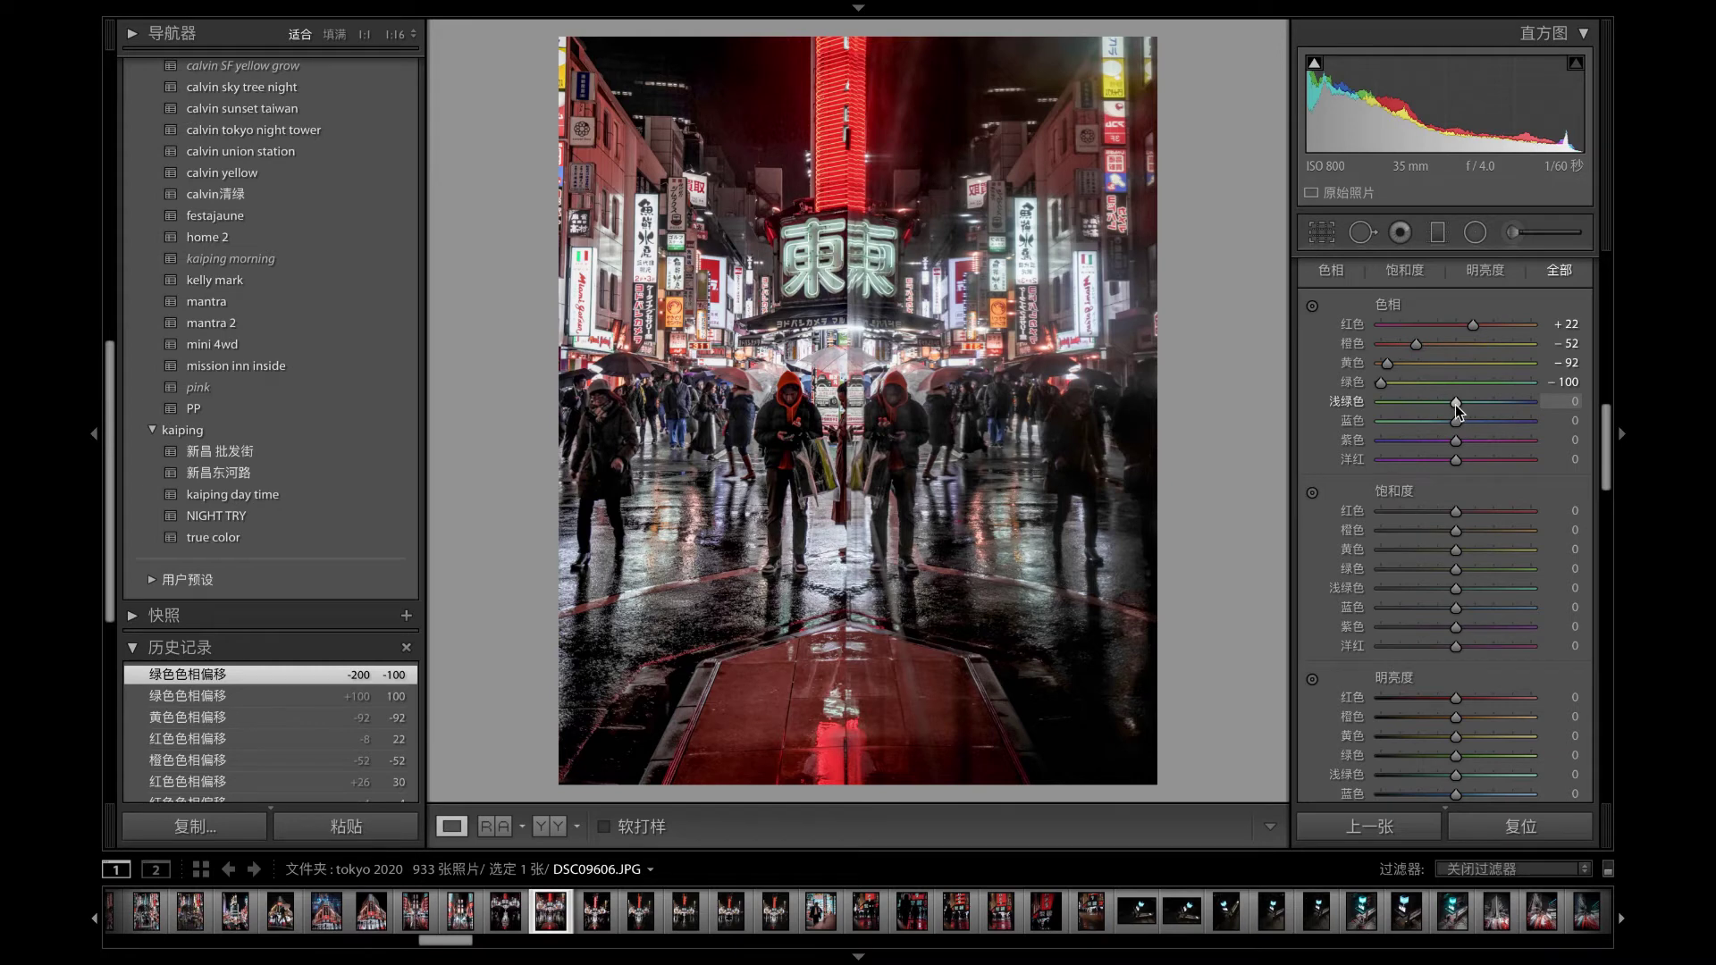
{"action": "left_click_drag", "start_coordinate": [1457, 408], "coordinate": [1400, 409]}
{"action": "left_click_drag", "start_coordinate": [1399, 409], "coordinate": [1530, 408]}
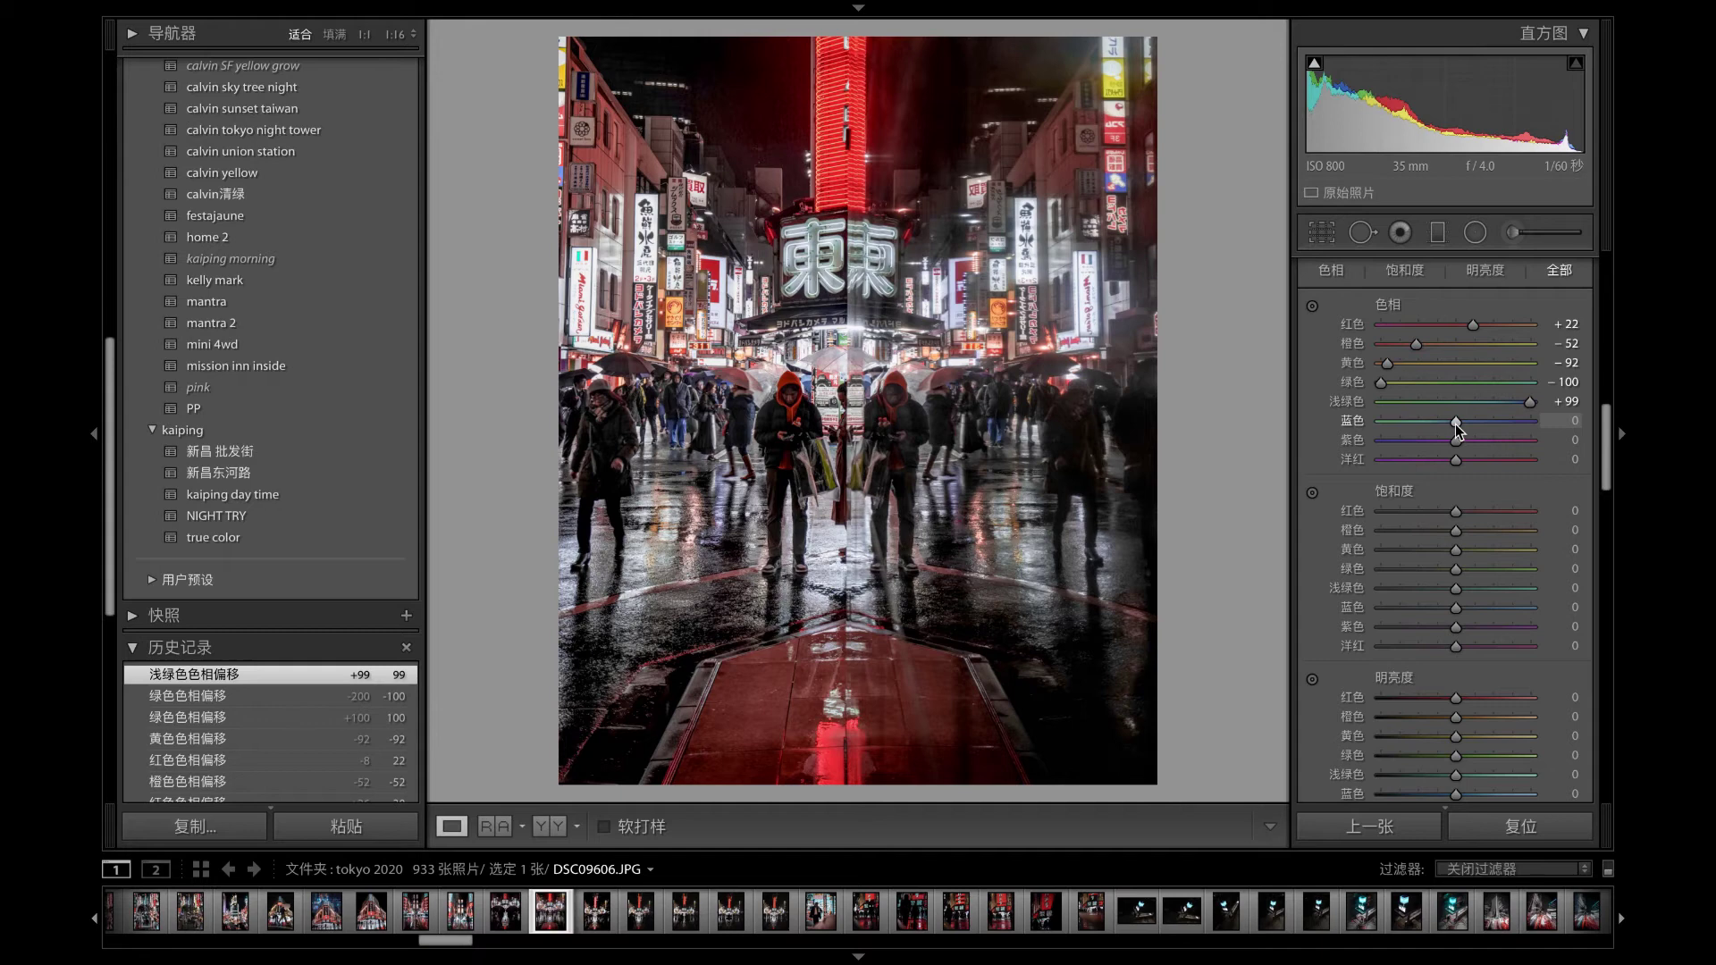
- Set Blue hue to -45, trying the Purple hue but leaving it at 0
{"action": "mouse_move", "coordinate": [1457, 422]}
{"action": "left_mouse_down"}
{"action": "mouse_move", "coordinate": [1408, 435]}
{"action": "mouse_move", "coordinate": [1431, 437]}
{"action": "left_mouse_up"}
{"action": "left_click_drag", "start_coordinate": [1431, 435], "coordinate": [1425, 435]}
{"action": "left_click_drag", "start_coordinate": [1427, 436], "coordinate": [1424, 429]}
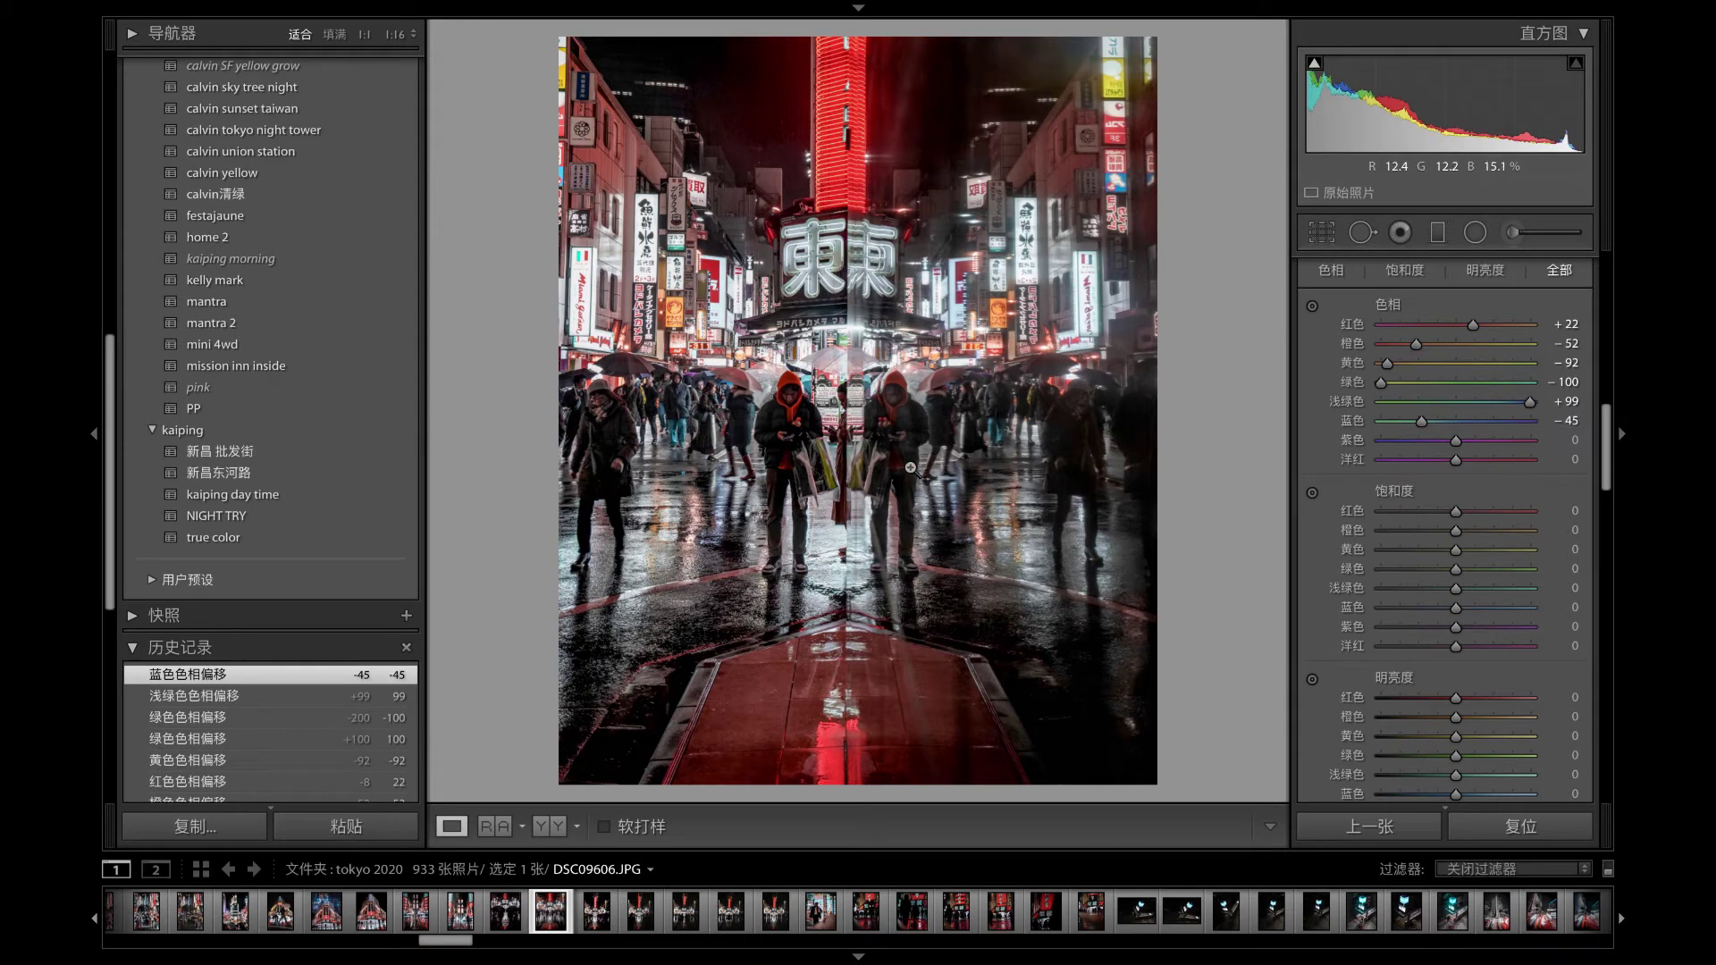
{"action": "left_click", "coordinate": [1456, 441]}
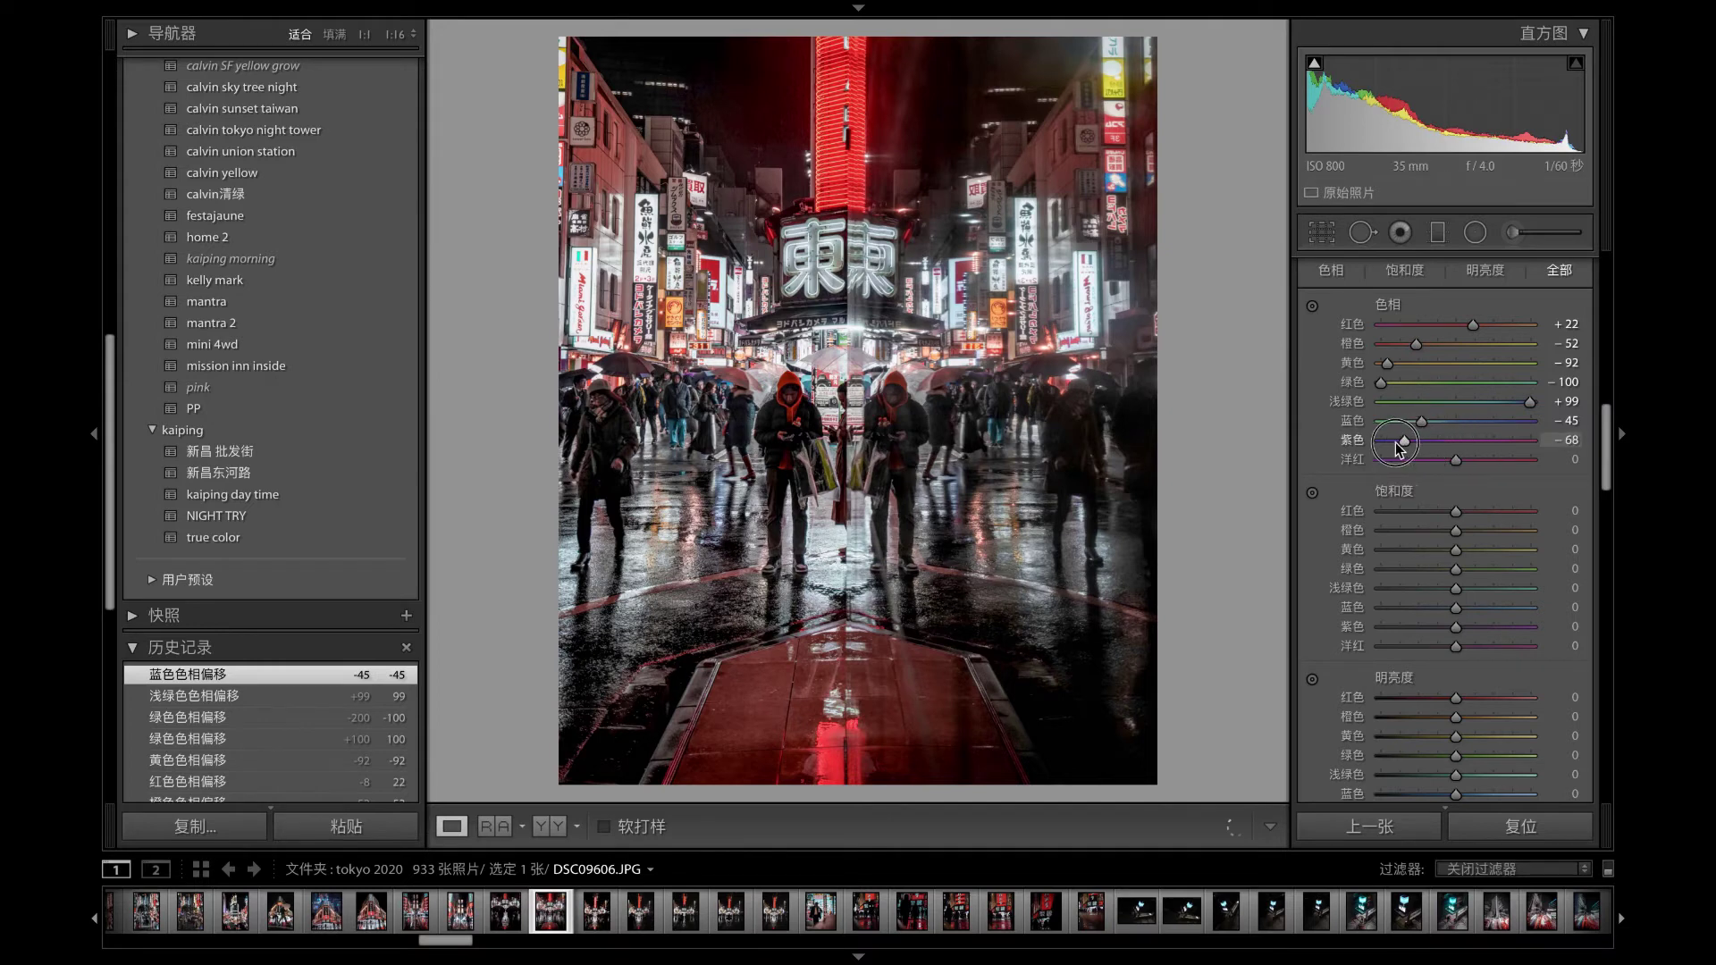
{"action": "left_click_drag", "start_coordinate": [1456, 442], "coordinate": [1456, 451]}
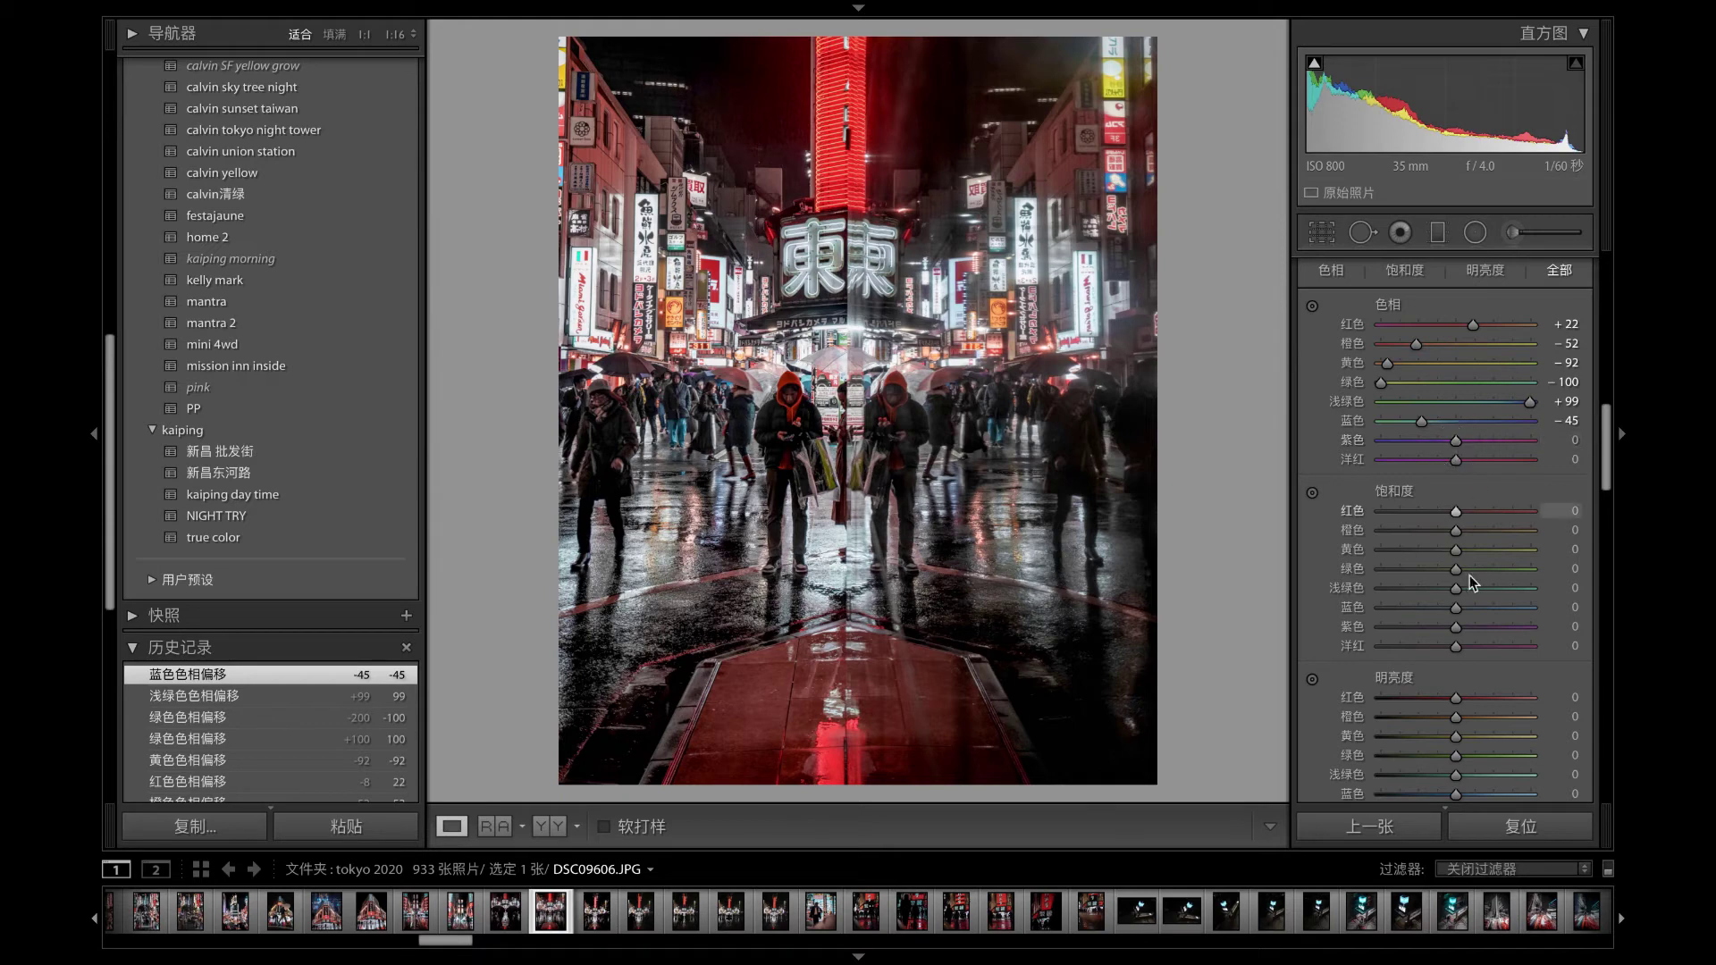
{"action": "scroll", "coordinate": [1499, 579], "scroll_direction": "down", "scroll_amount": 1}
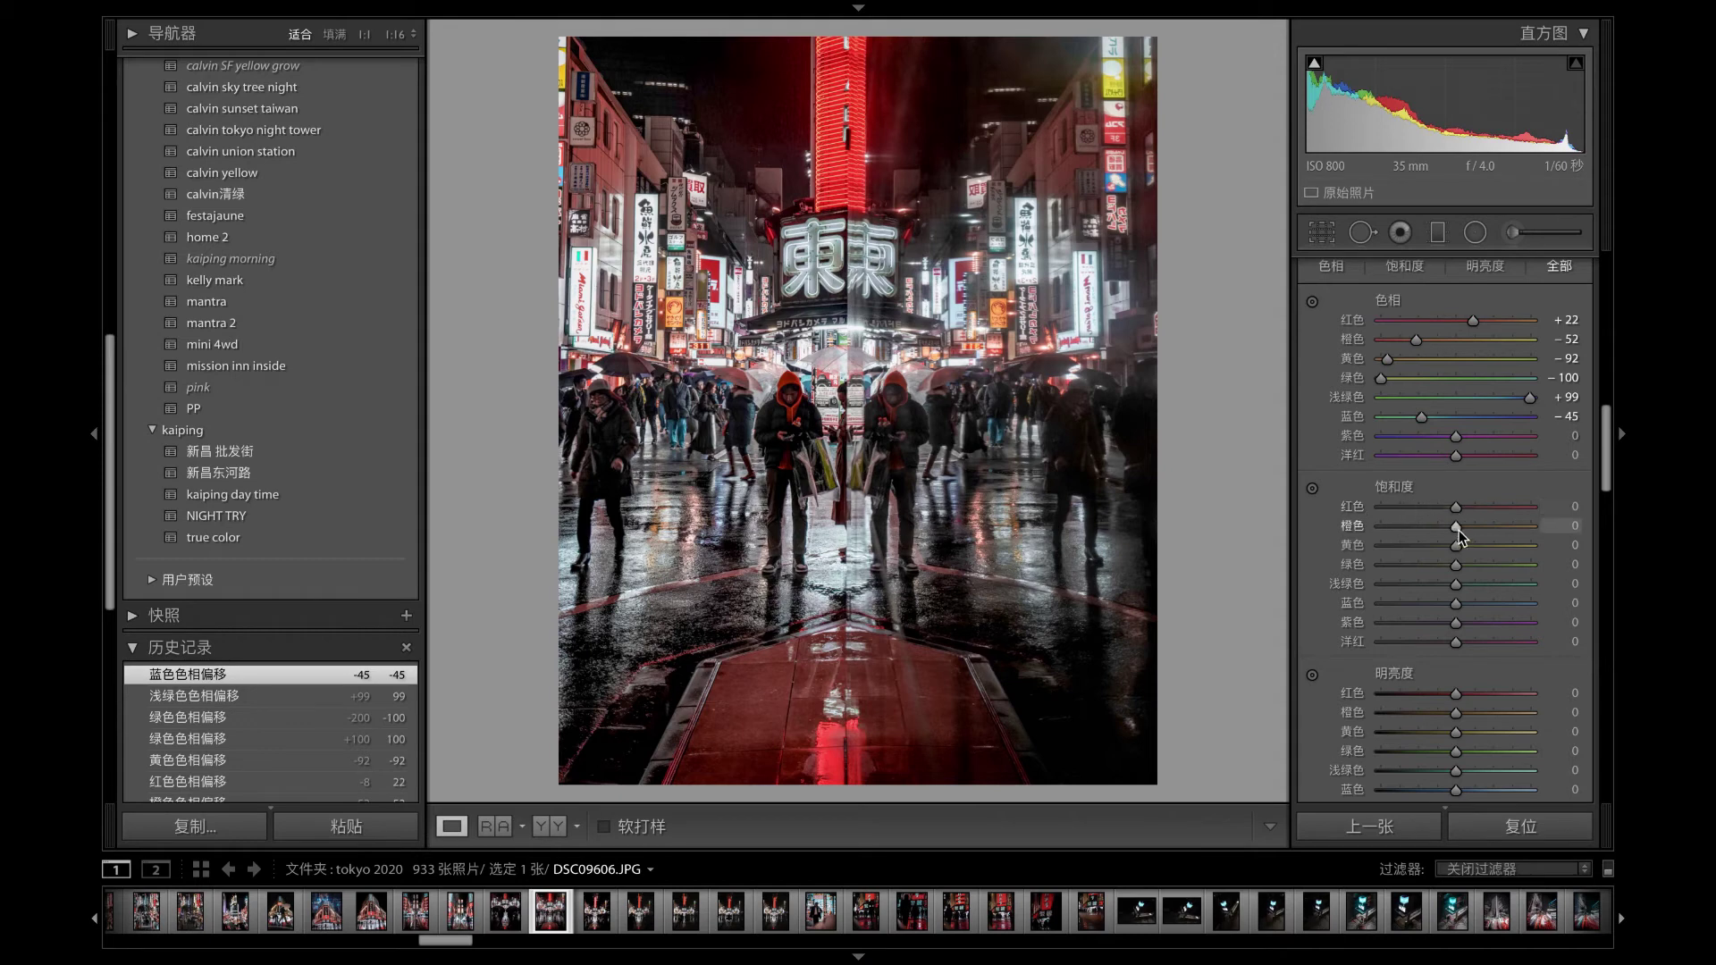
- Raise the HSL orange saturation to +25
{"action": "left_click_drag", "start_coordinate": [1456, 530], "coordinate": [1472, 533]}
{"action": "left_click_drag", "start_coordinate": [1472, 534], "coordinate": [1539, 536]}
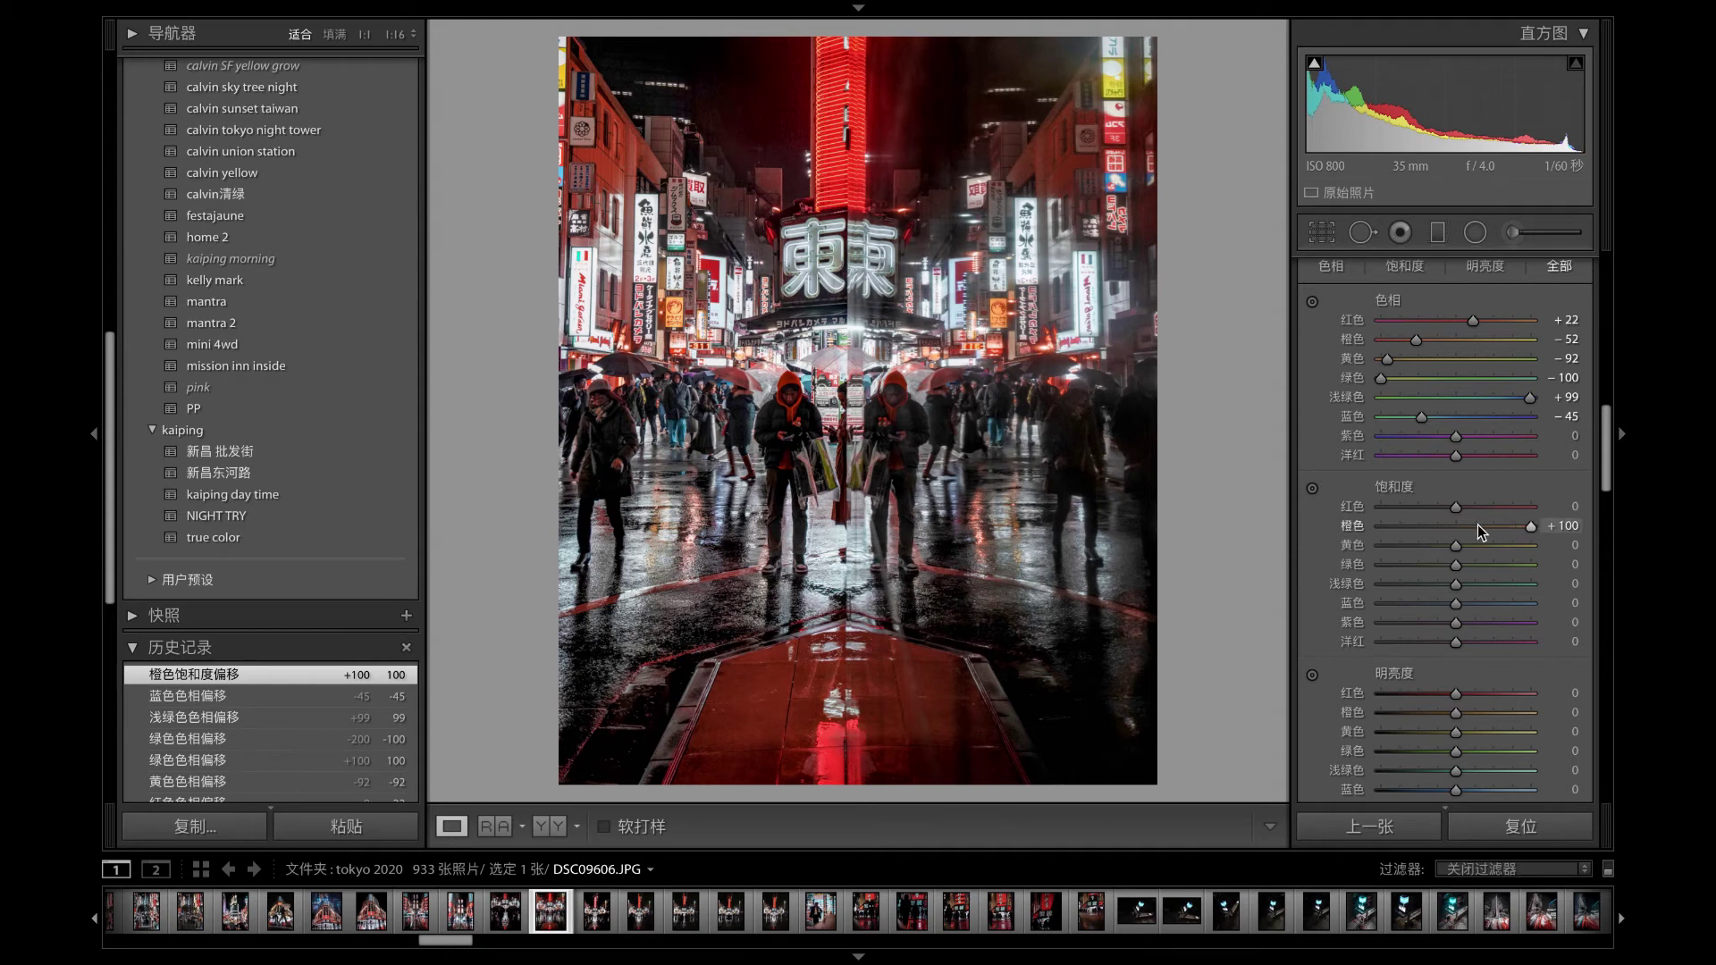
{"action": "left_click", "coordinate": [1479, 527]}
{"action": "left_click_drag", "start_coordinate": [1479, 530], "coordinate": [1476, 534]}
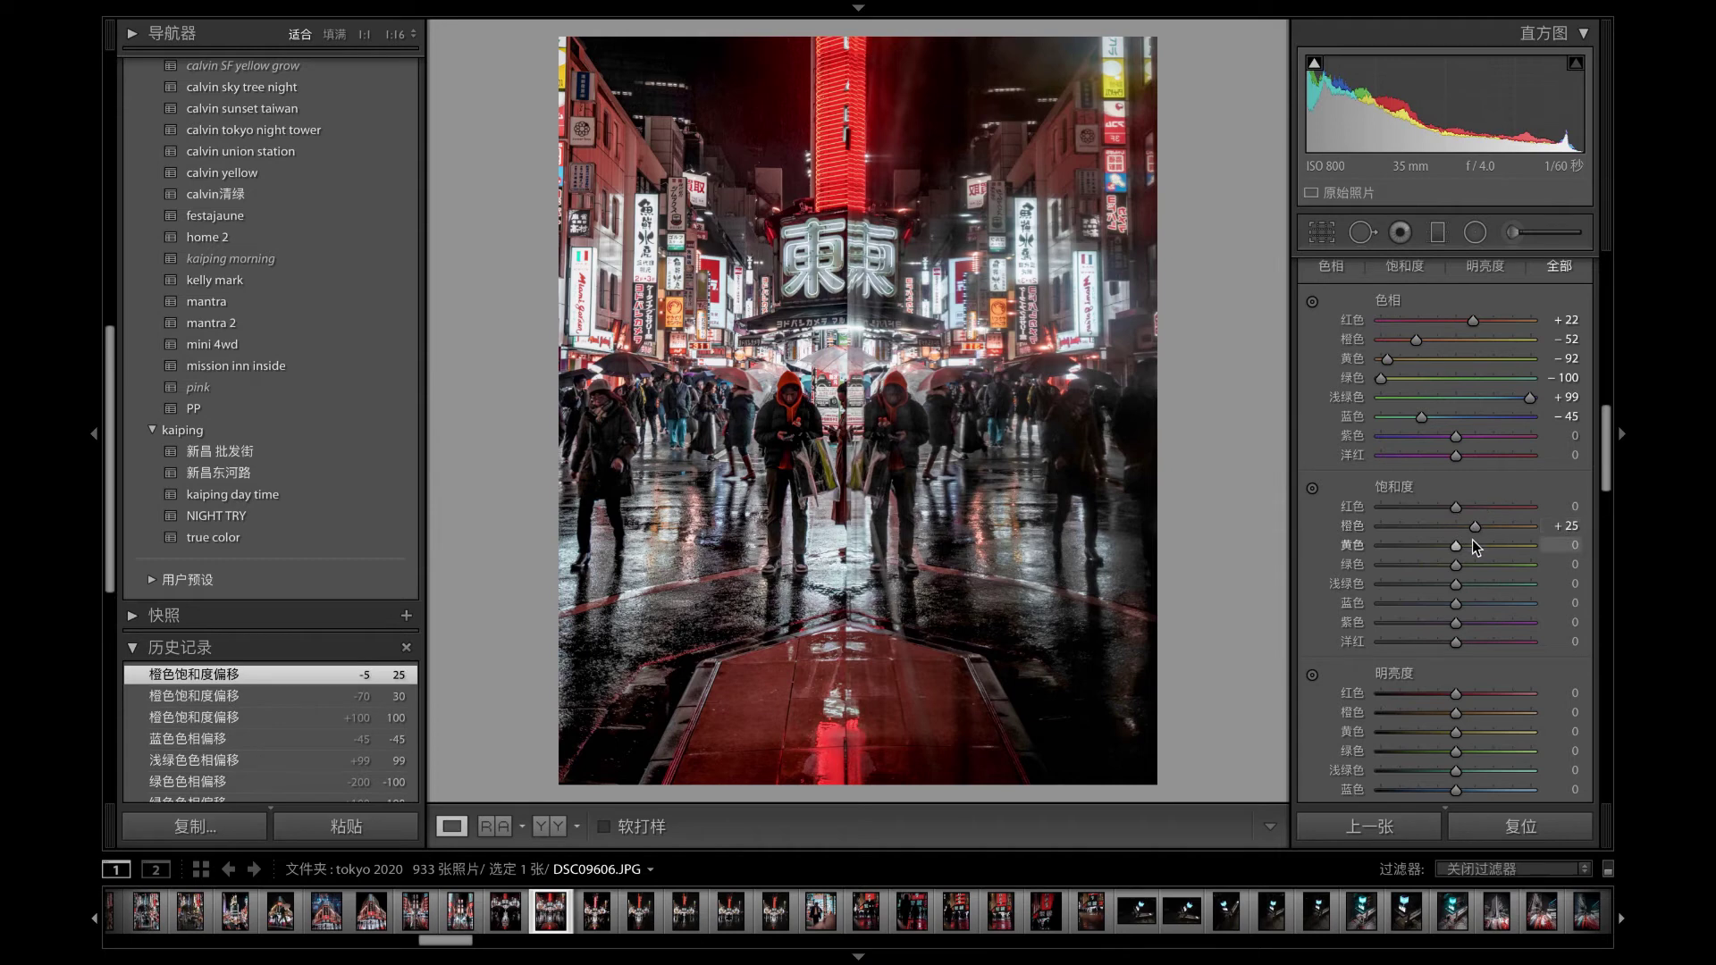
- Cut the HSL yellow saturation to -63
{"action": "left_click_drag", "start_coordinate": [1456, 556], "coordinate": [1457, 554]}
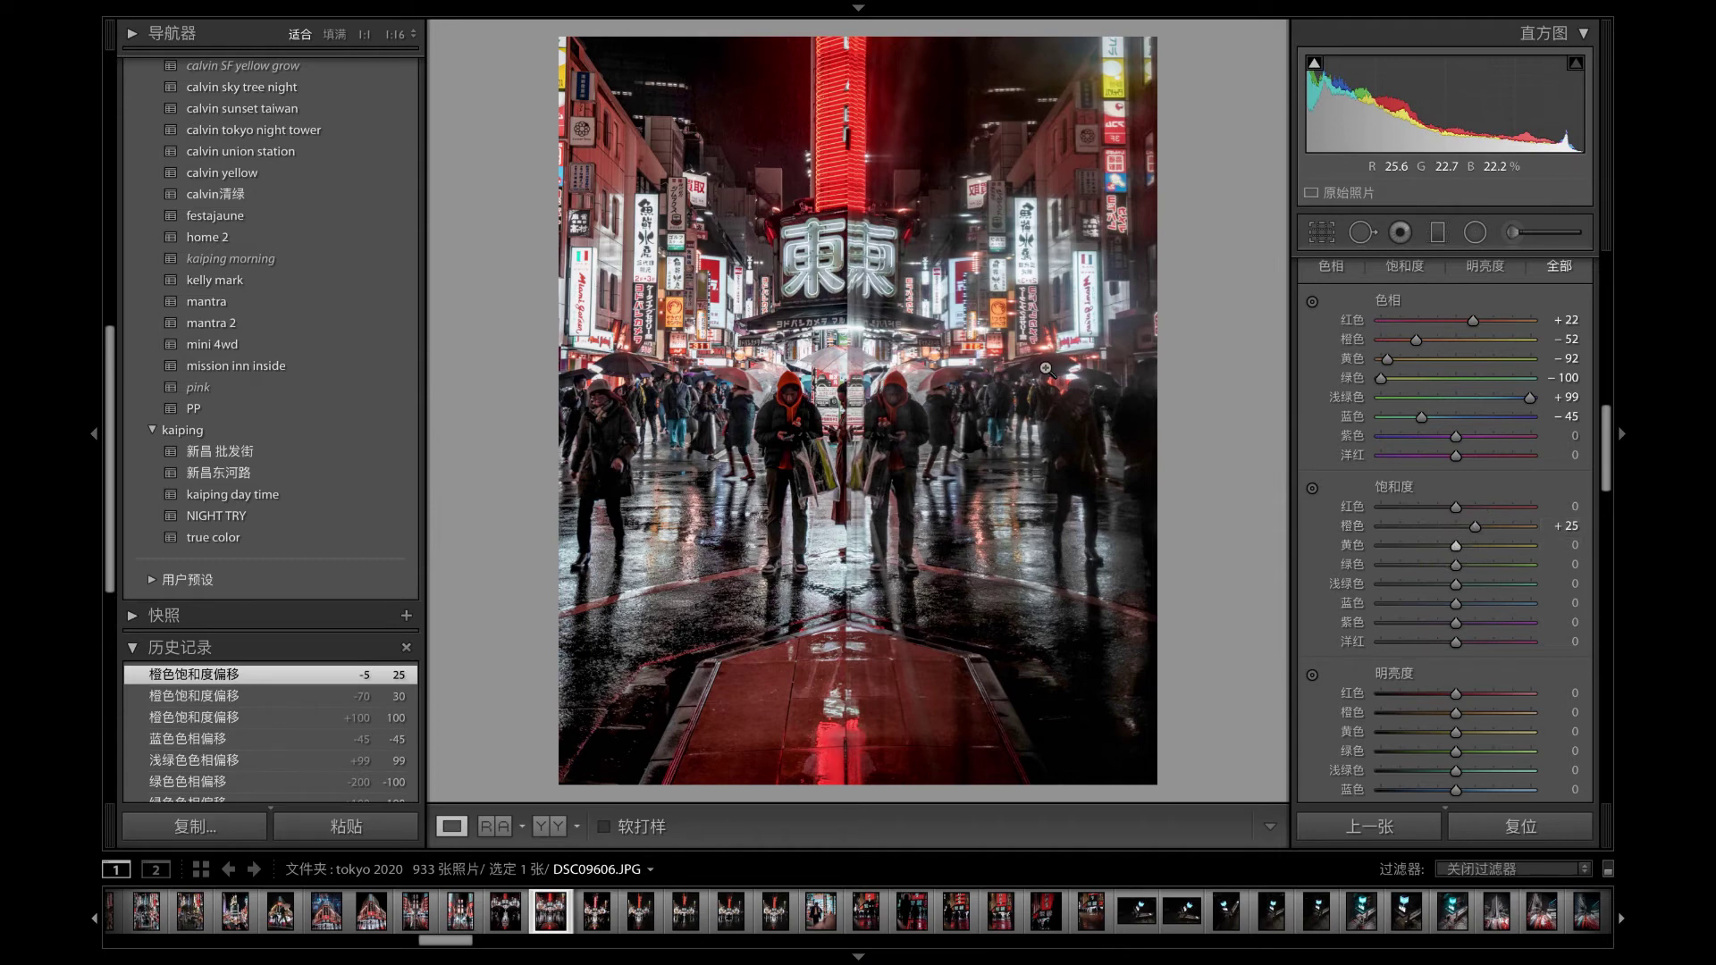
{"action": "left_click_drag", "start_coordinate": [1458, 554], "coordinate": [1399, 554]}
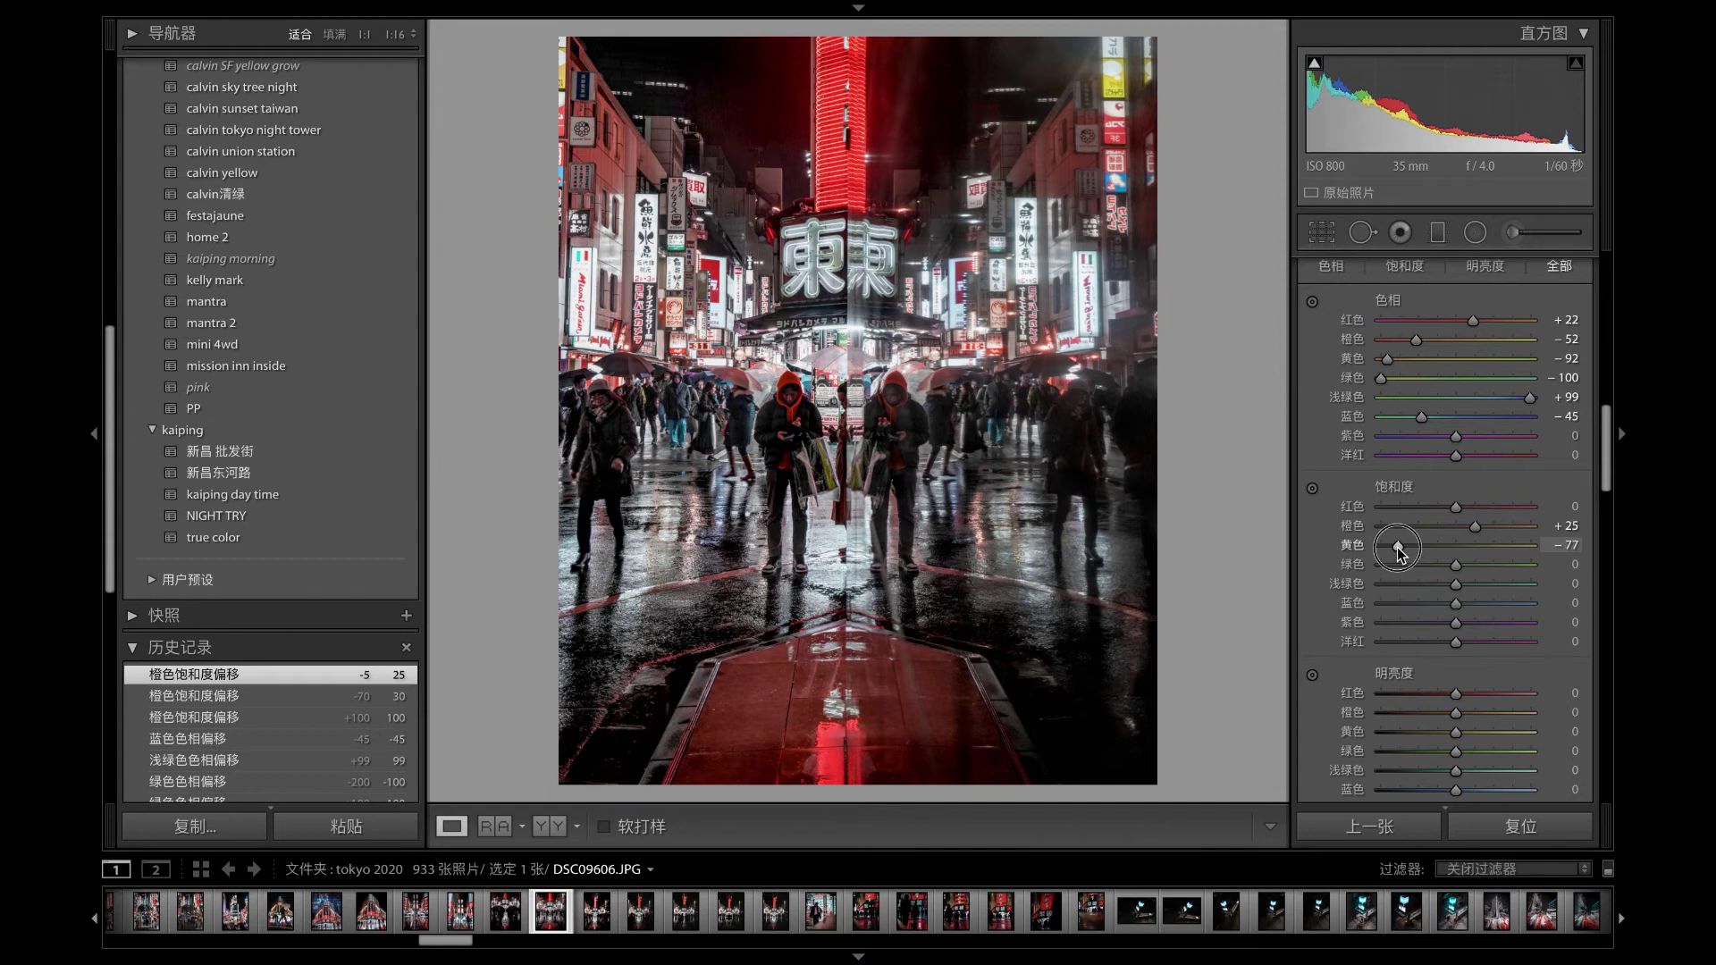
{"action": "left_click_drag", "start_coordinate": [1400, 554], "coordinate": [1410, 547]}
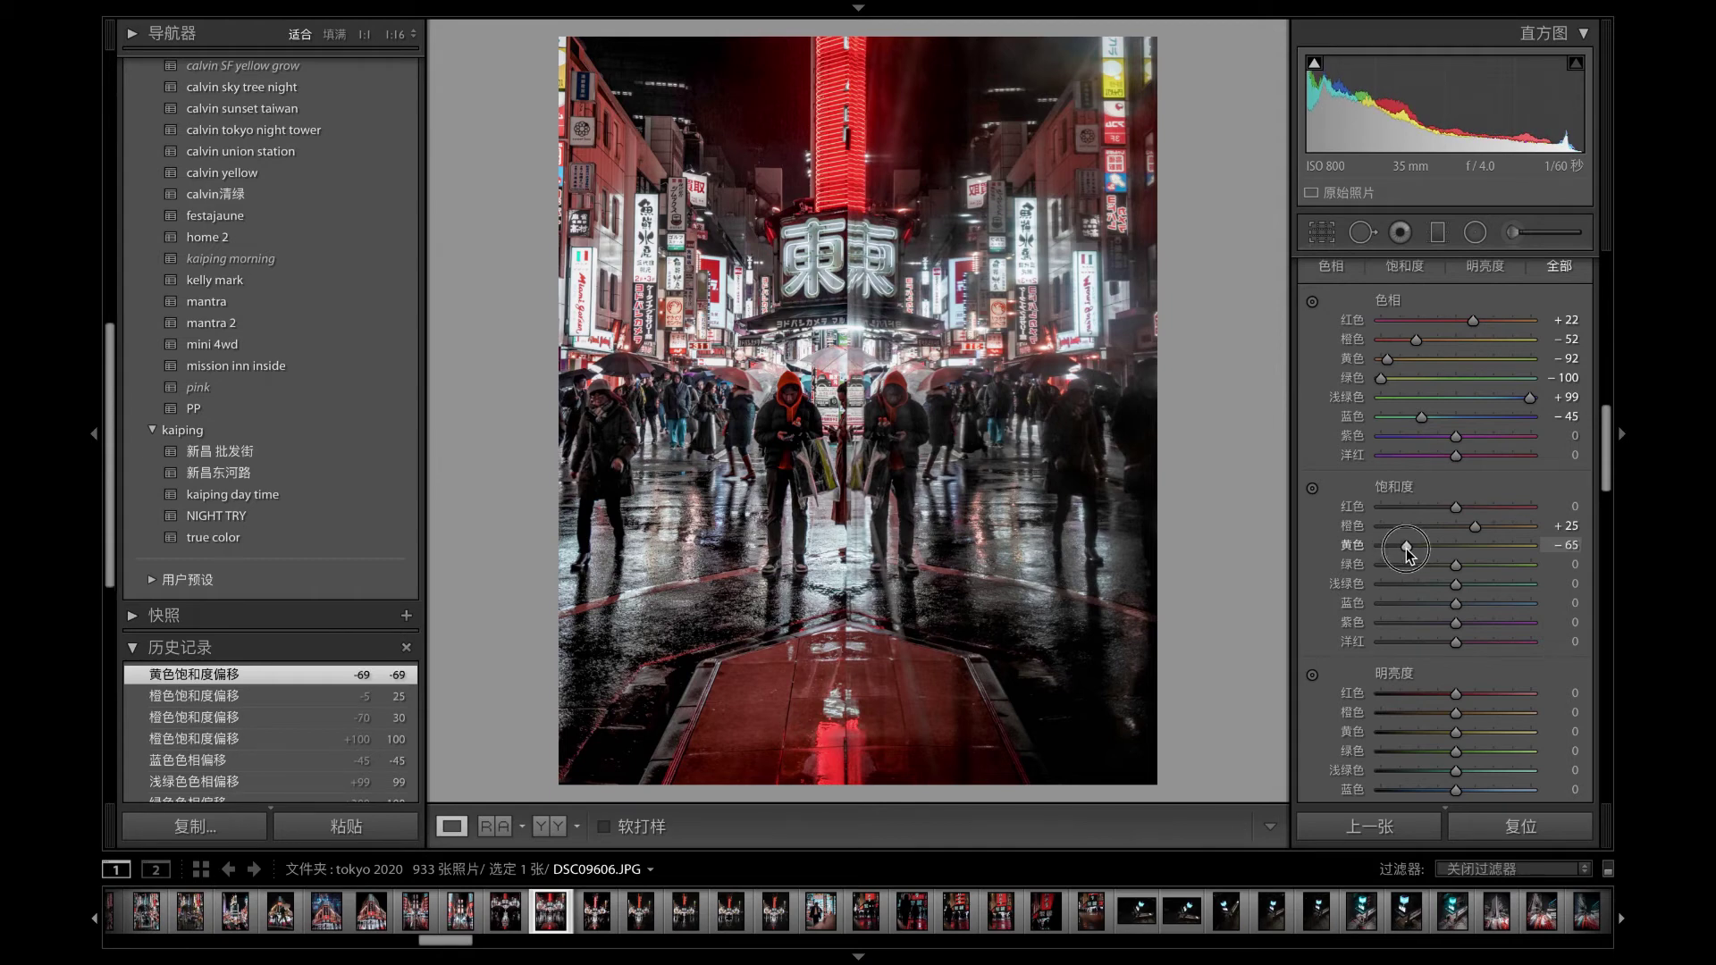
{"action": "left_click", "coordinate": [1457, 572]}
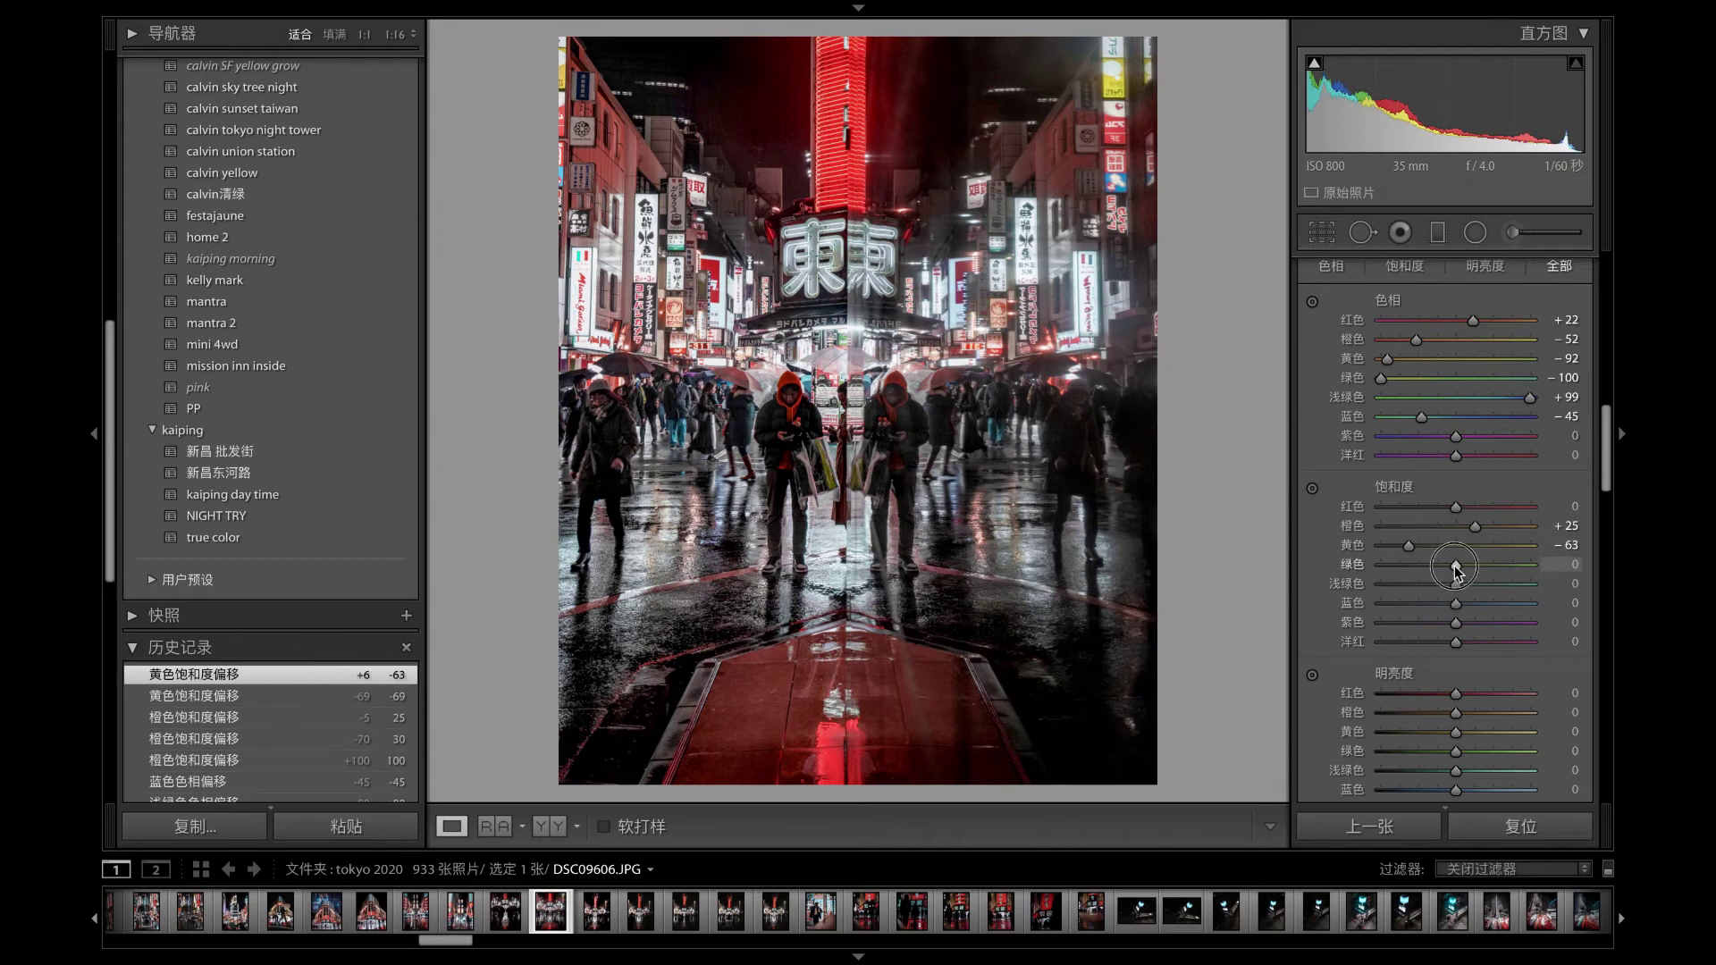
- Fully desaturate green and aqua, setting both saturations to -100
{"action": "left_click_drag", "start_coordinate": [1457, 572], "coordinate": [1381, 572]}
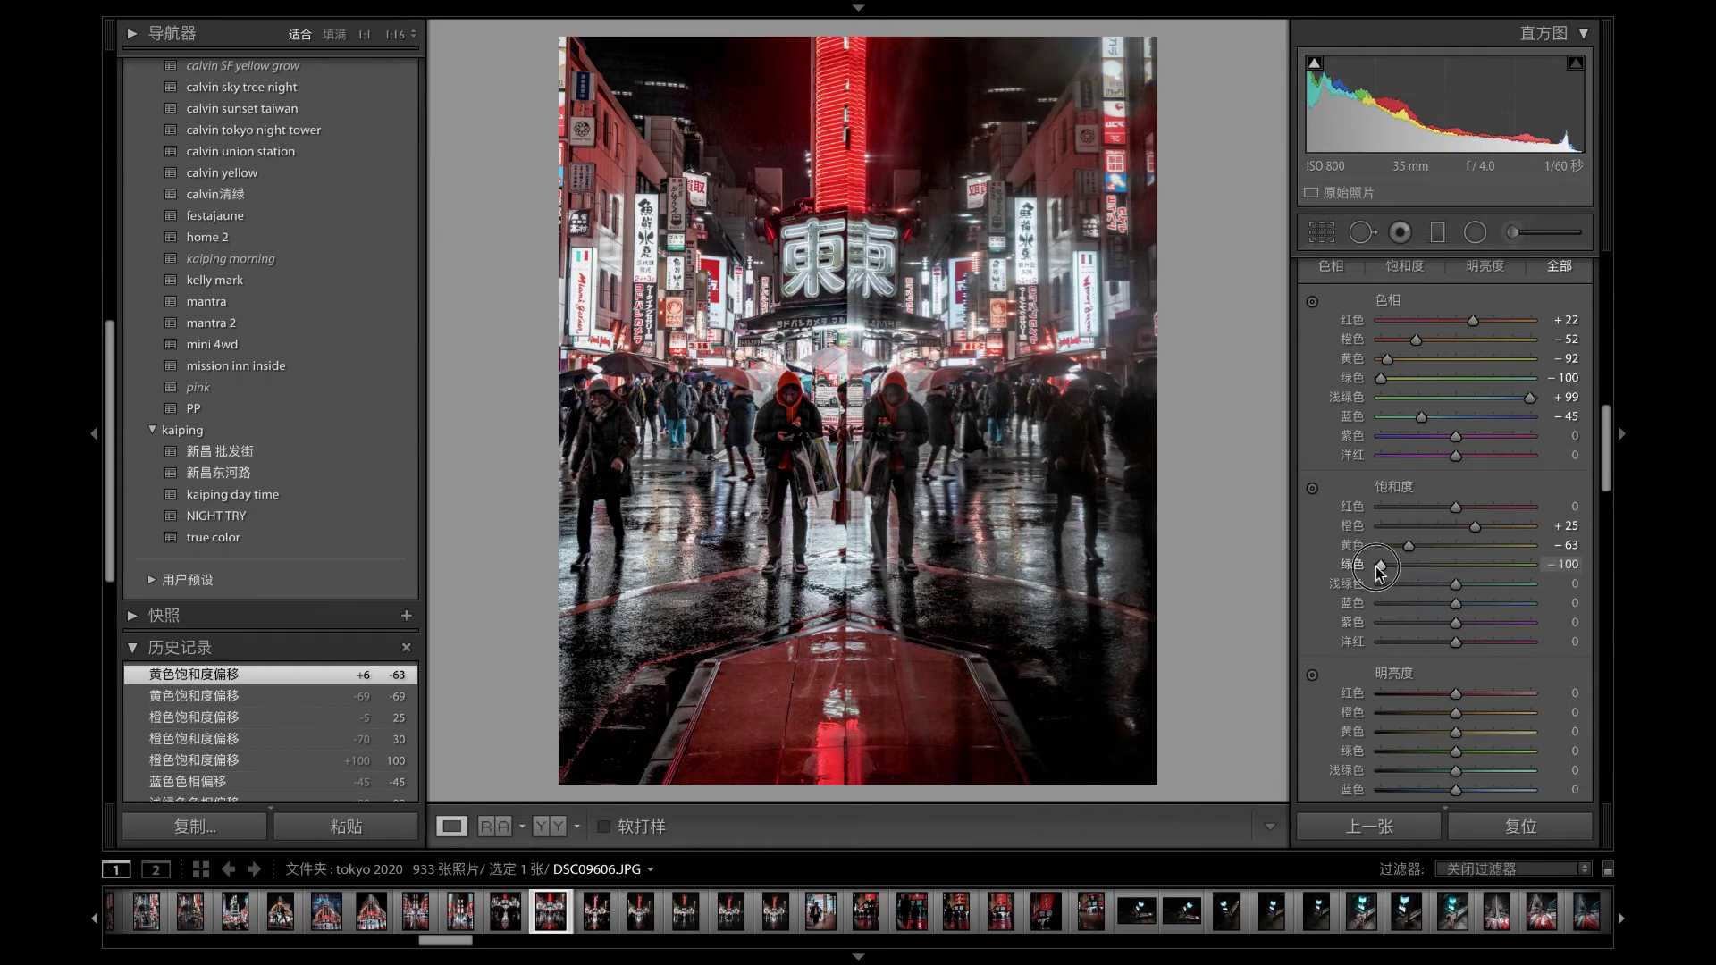
{"action": "left_click_drag", "start_coordinate": [1381, 572], "coordinate": [1381, 575]}
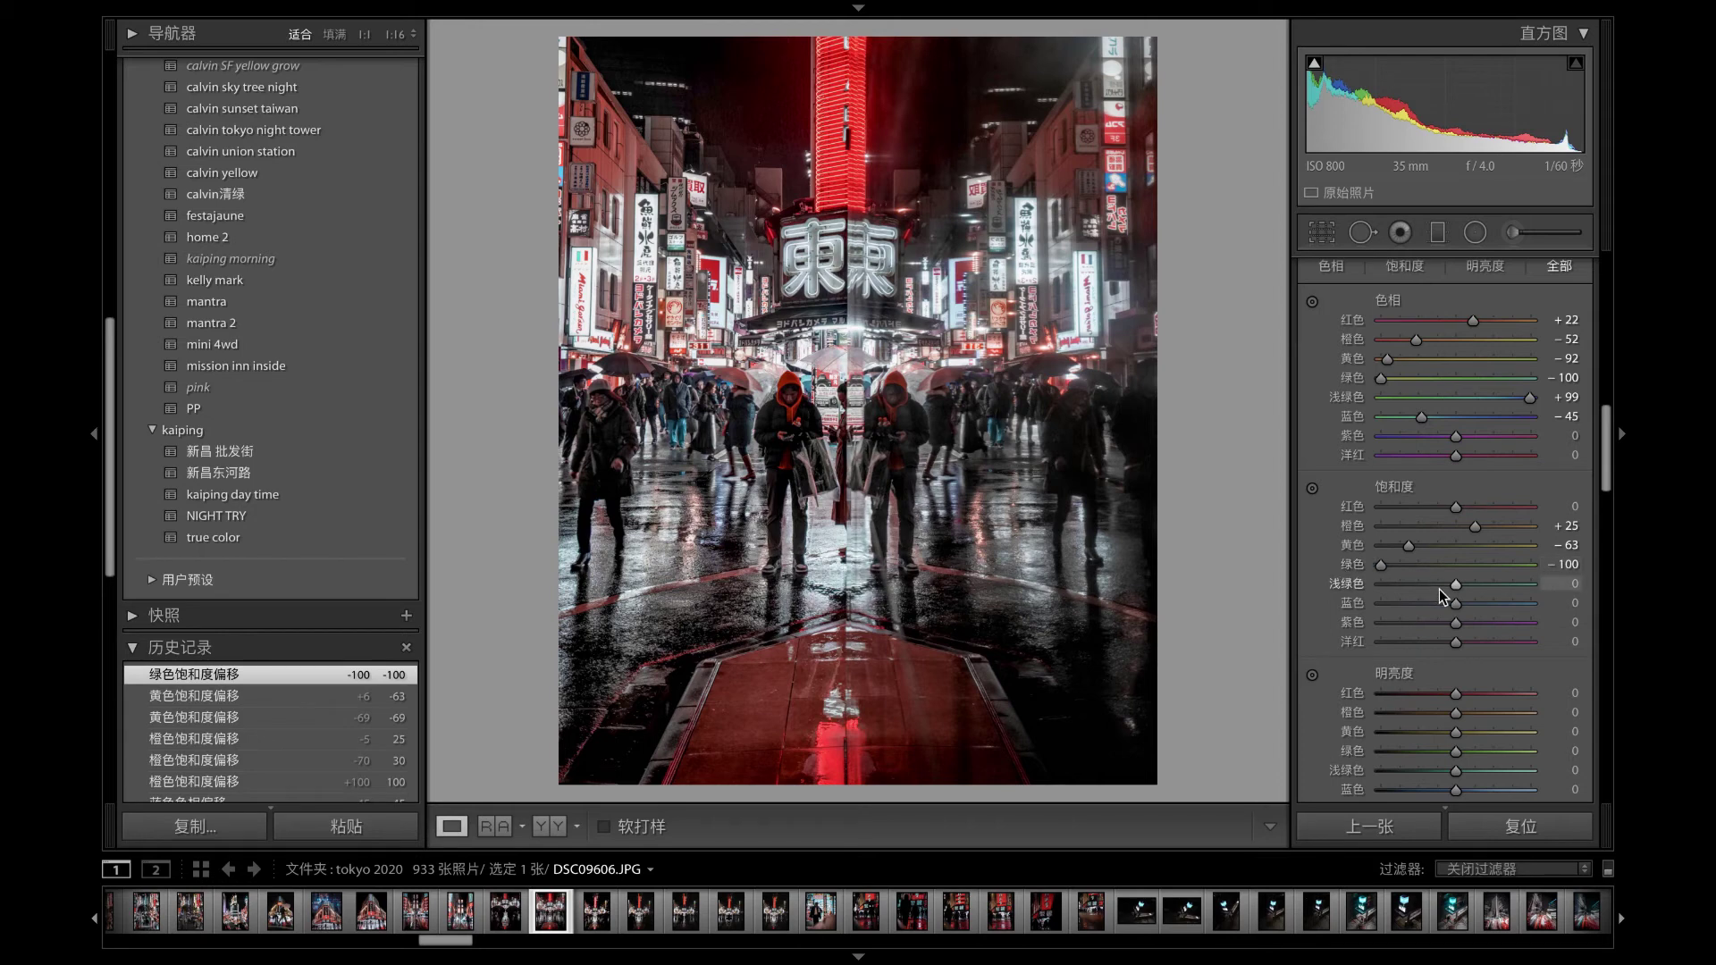
{"action": "left_click_drag", "start_coordinate": [1455, 586], "coordinate": [1315, 586]}
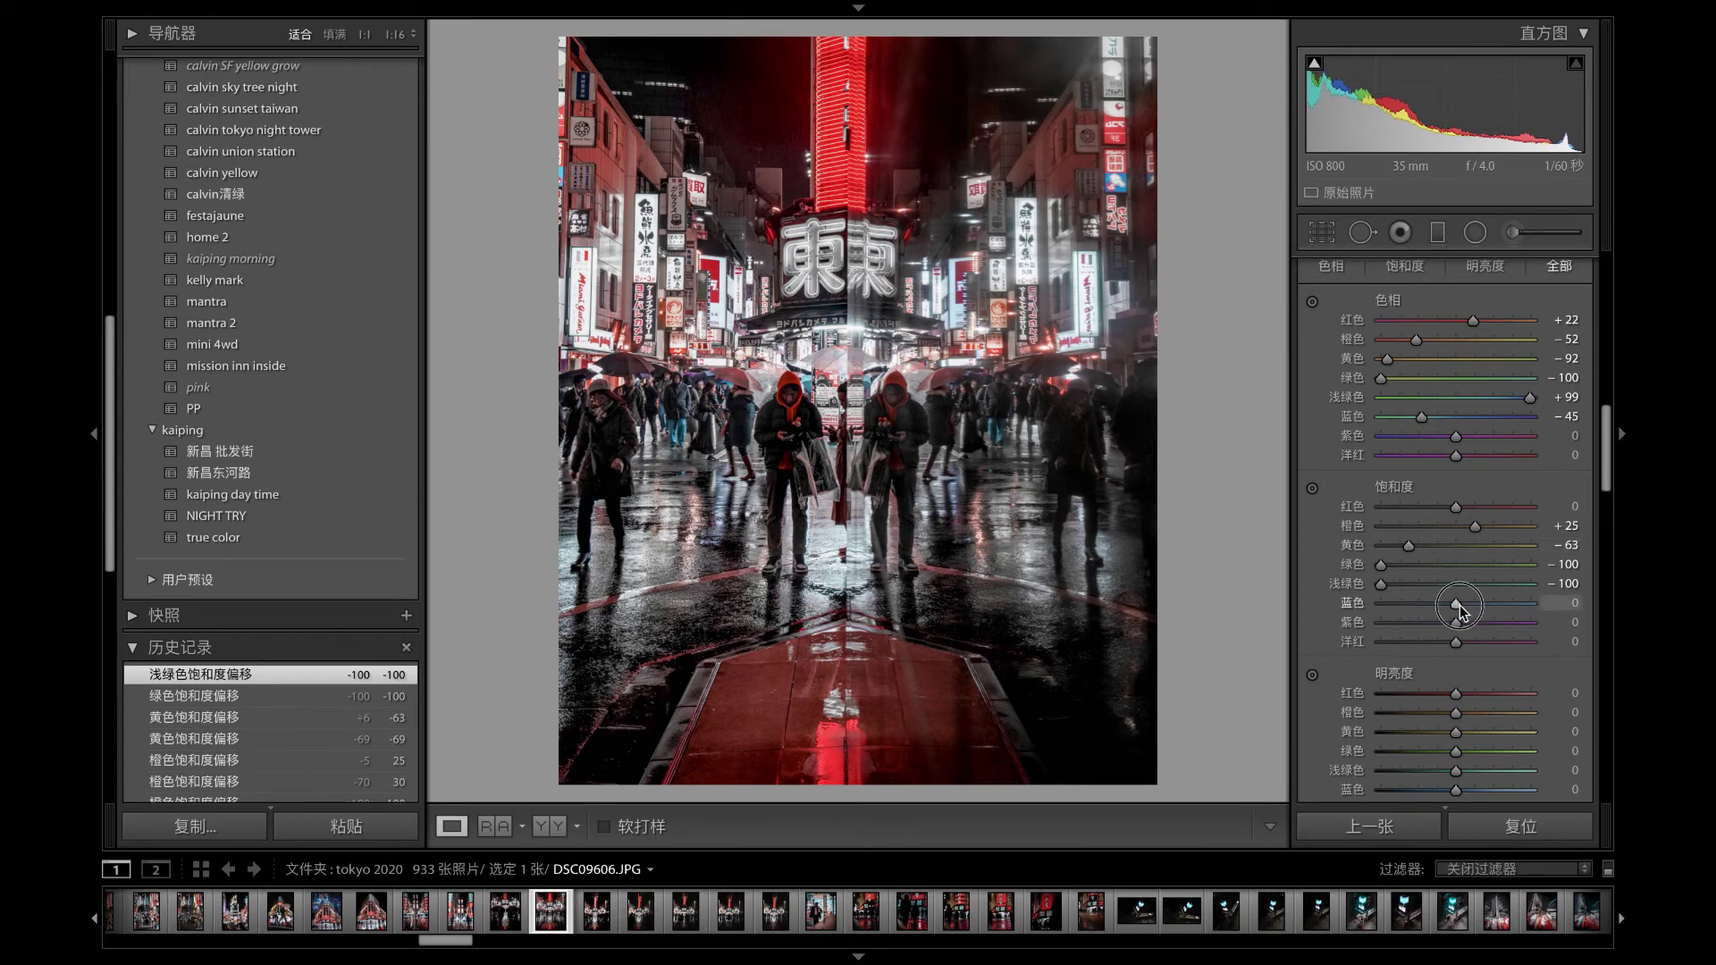
- Set blue saturation +65, purple -14, magenta -21, and blue hue -43
{"action": "left_click_drag", "start_coordinate": [1459, 604], "coordinate": [1462, 605]}
{"action": "left_click_drag", "start_coordinate": [1463, 608], "coordinate": [1484, 614]}
{"action": "left_click_drag", "start_coordinate": [1485, 611], "coordinate": [1510, 614]}
{"action": "left_click_drag", "start_coordinate": [1509, 613], "coordinate": [1509, 613]}
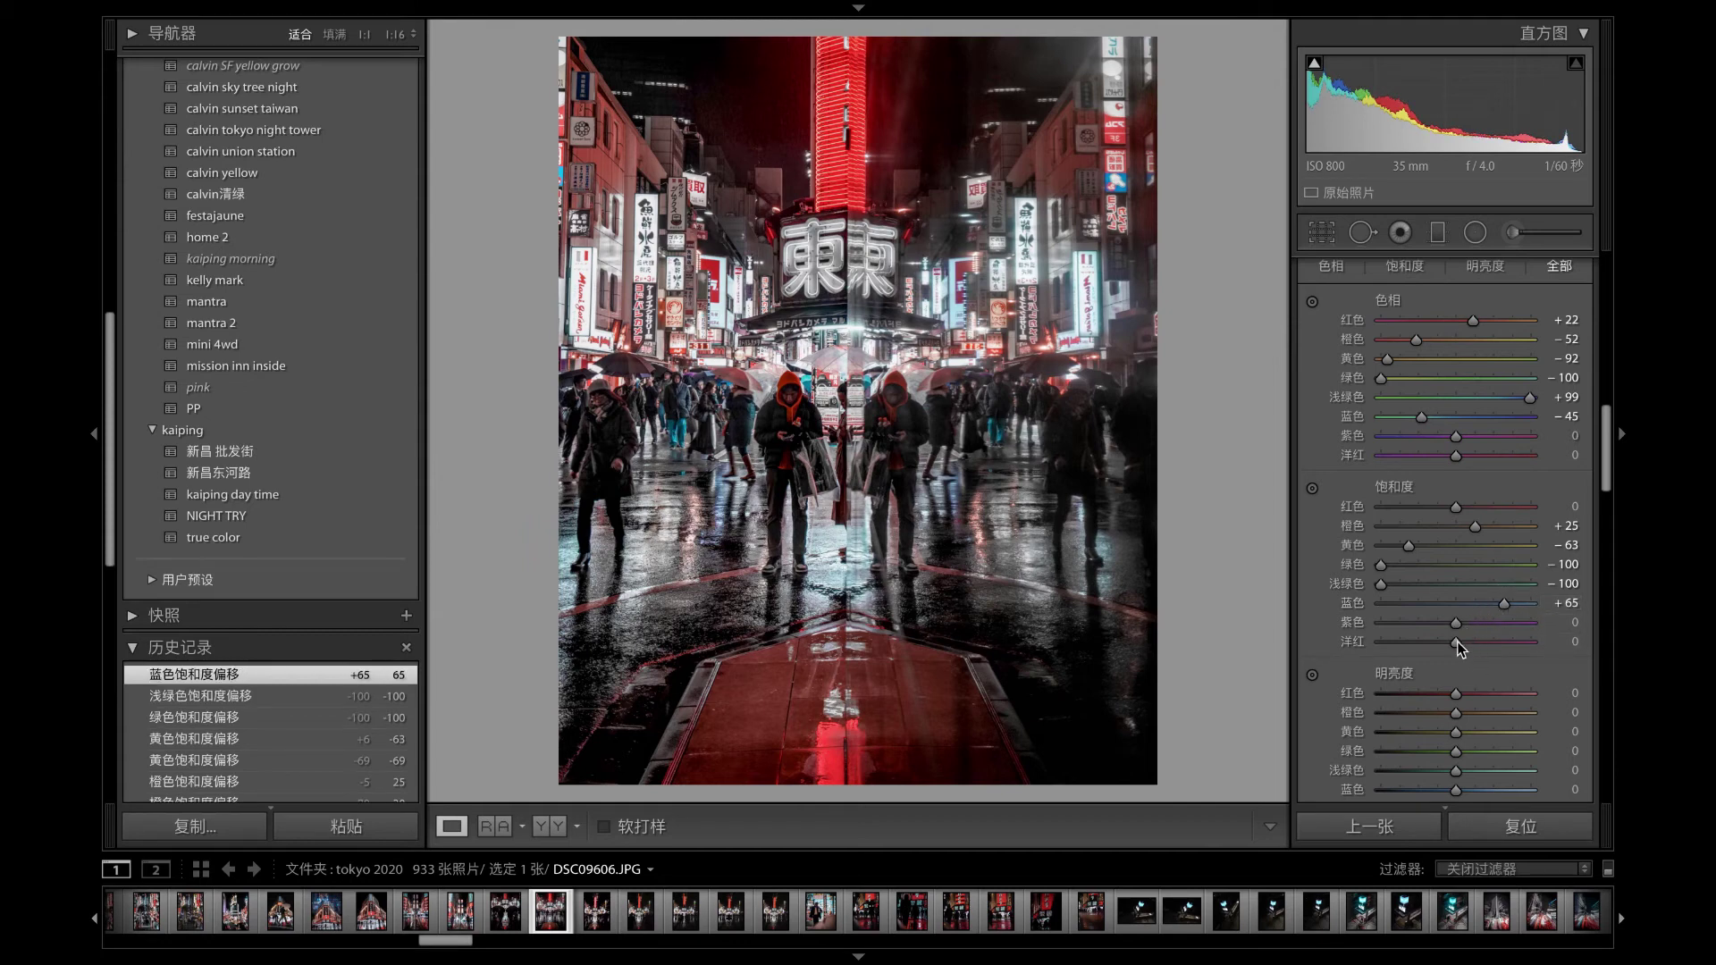
{"action": "left_click_drag", "start_coordinate": [1456, 622], "coordinate": [1440, 642]}
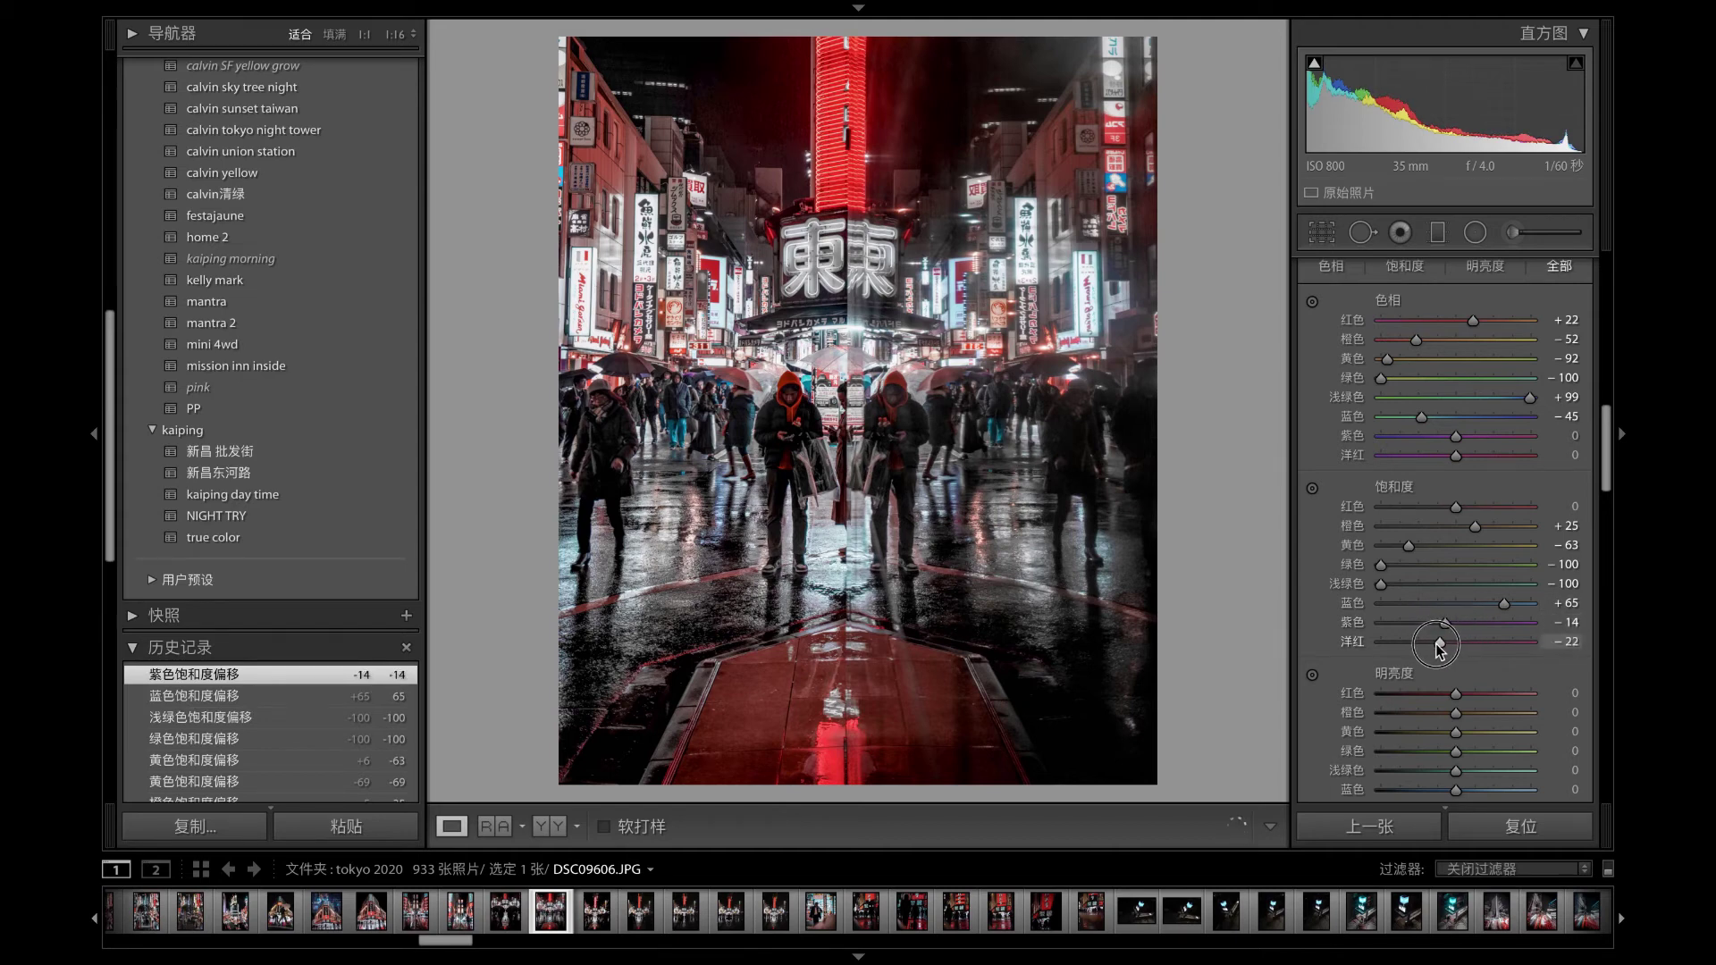
{"action": "left_click_drag", "start_coordinate": [1421, 417], "coordinate": [1420, 417]}
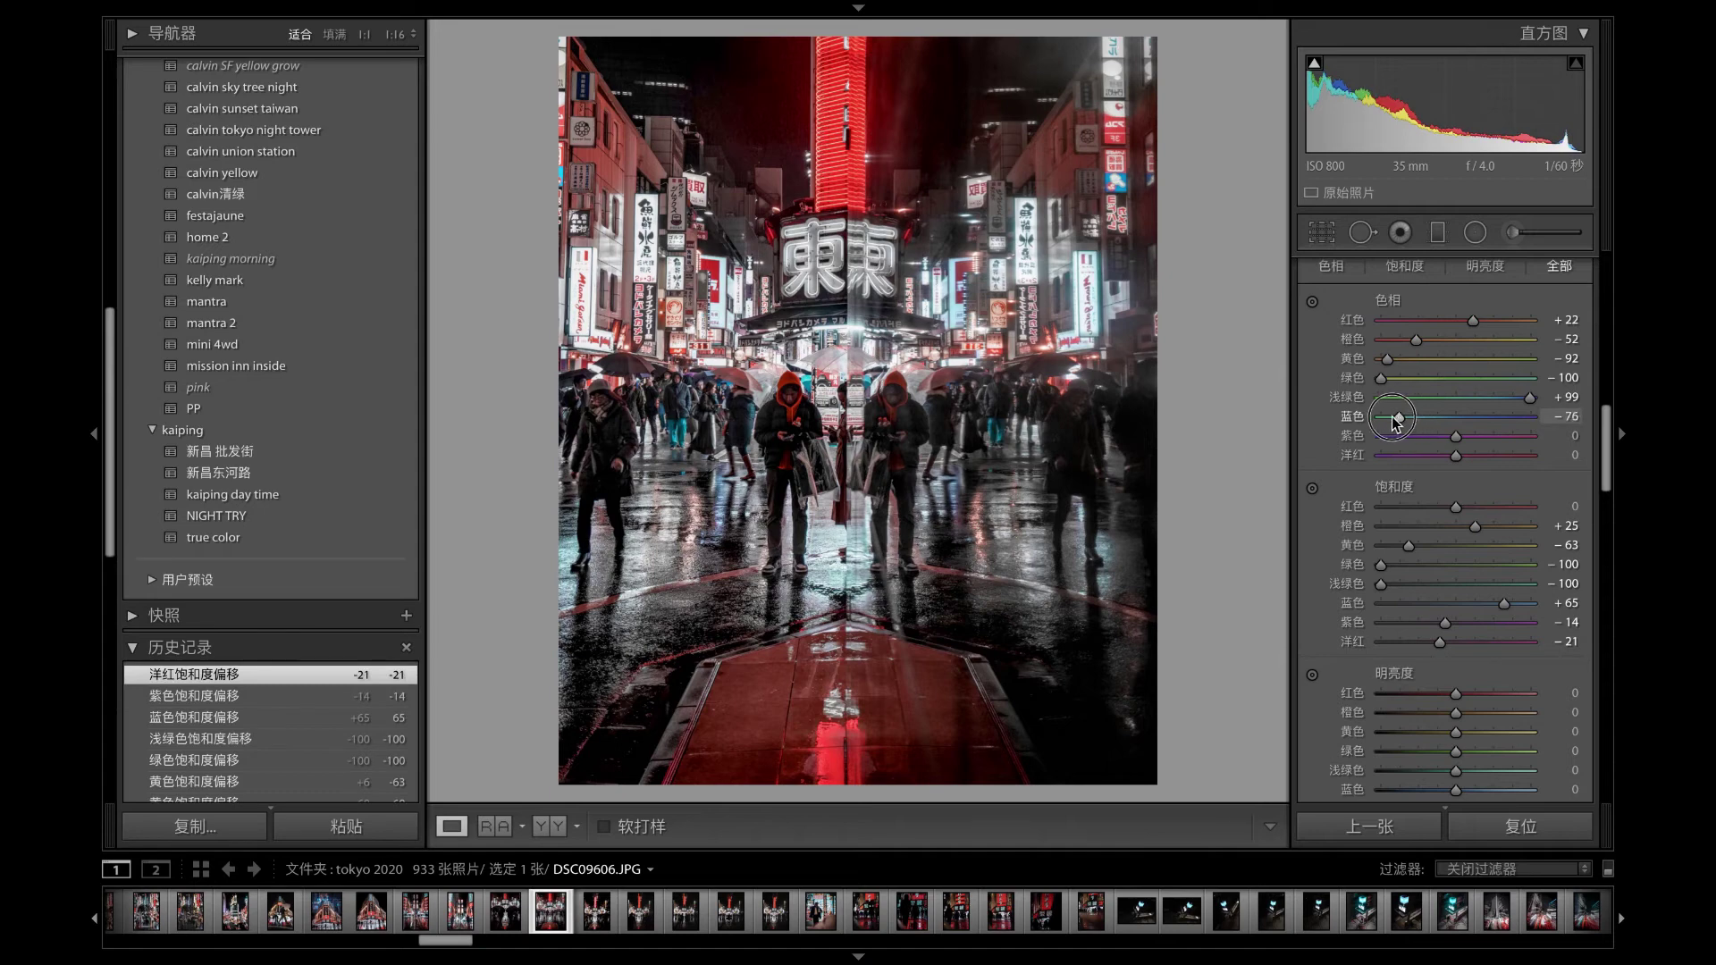
{"action": "left_click_drag", "start_coordinate": [1420, 417], "coordinate": [1423, 418]}
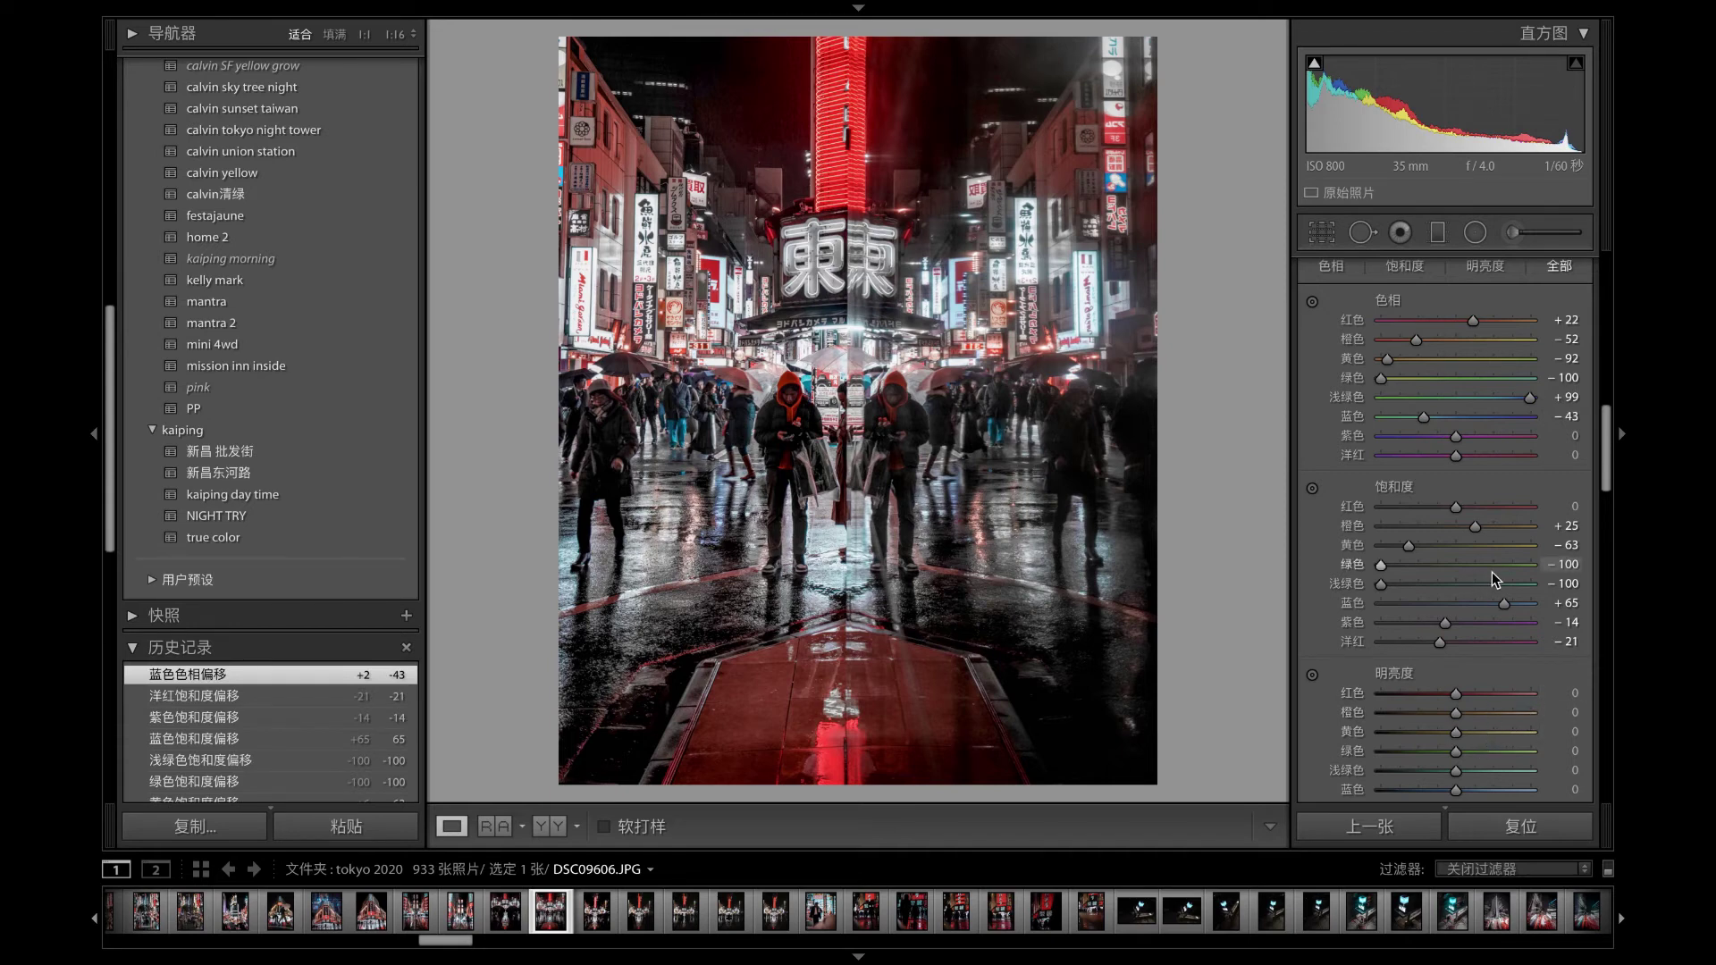
- Scroll the right Develop panel up past Tone Curve to the Basic panel
{"action": "scroll", "coordinate": [1493, 572], "scroll_direction": "up", "scroll_amount": 5}
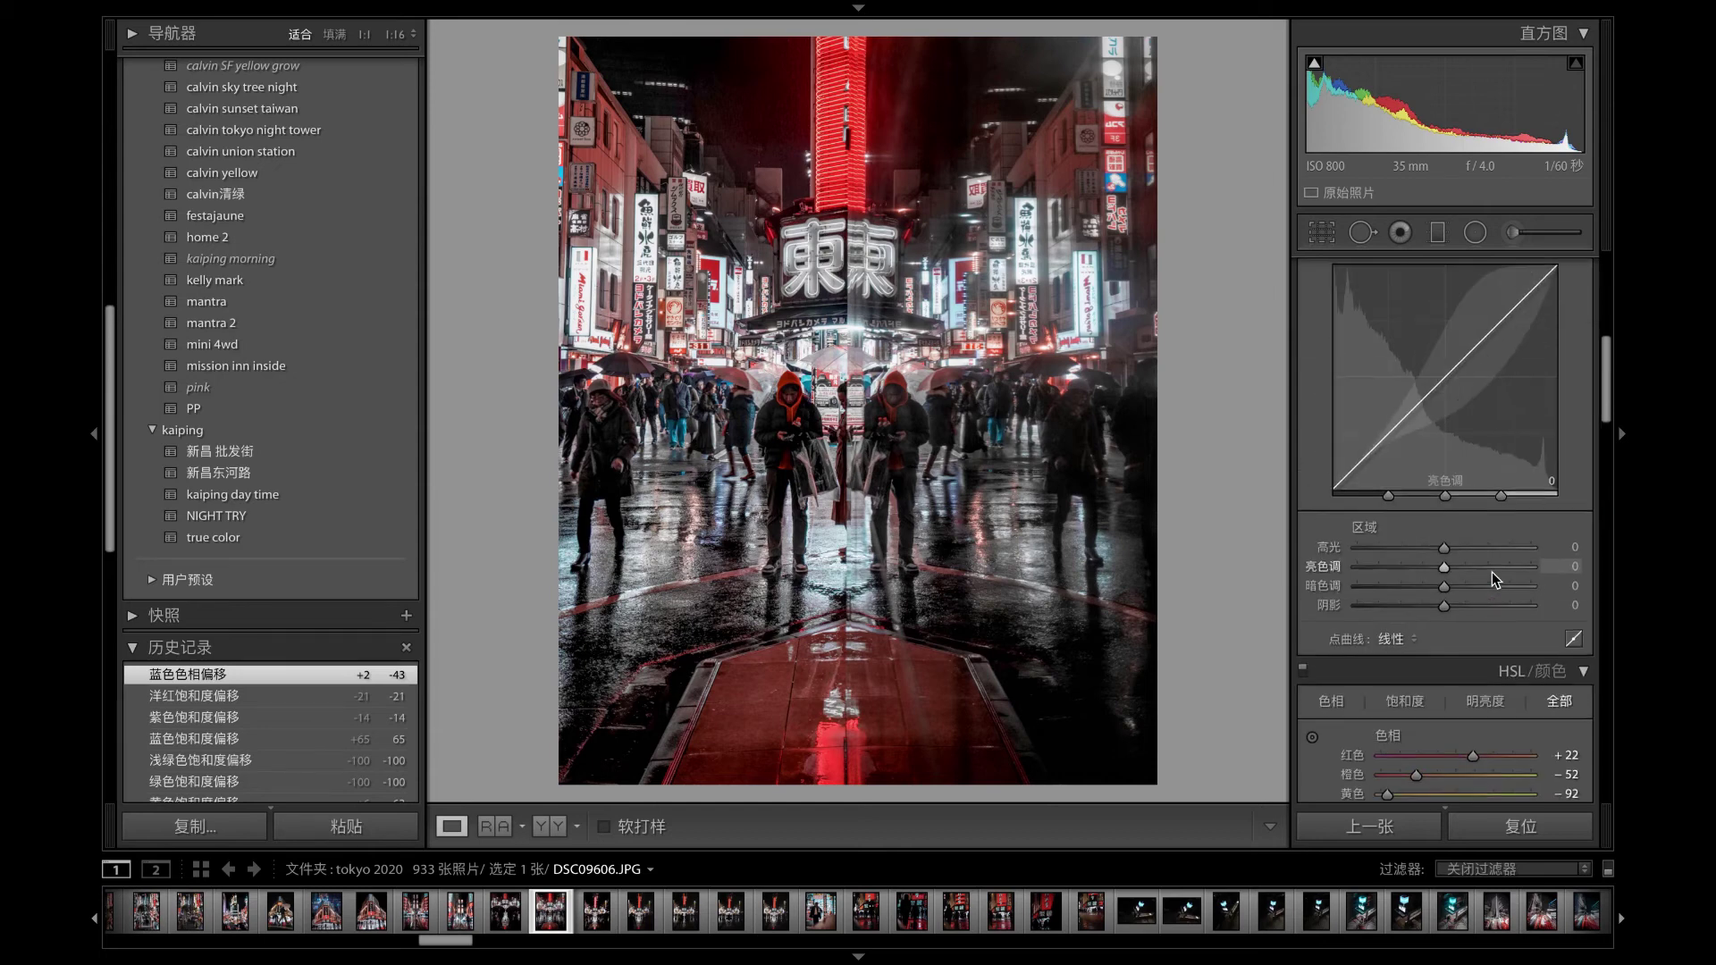
{"action": "scroll", "coordinate": [1493, 572], "scroll_direction": "up", "scroll_amount": 5}
{"action": "scroll", "coordinate": [1493, 572], "scroll_direction": "up", "scroll_amount": 4}
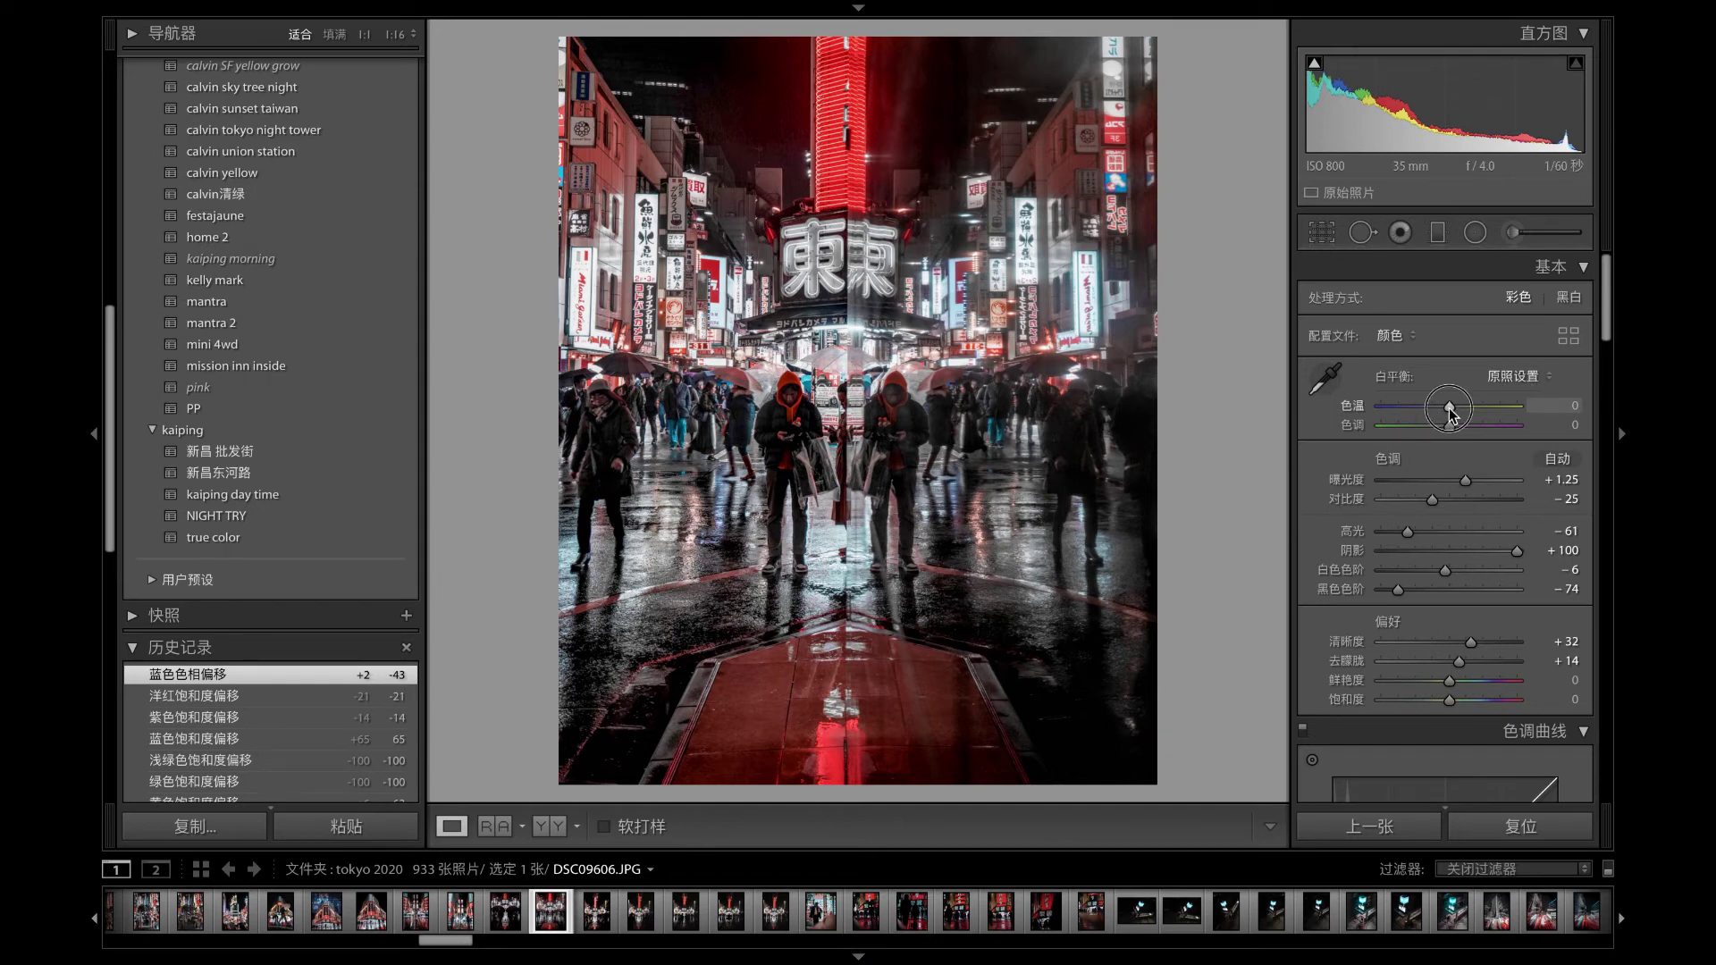
- Set the Basic white balance to Temp -13 and Tint -11
{"action": "left_click_drag", "start_coordinate": [1449, 410], "coordinate": [1441, 410]}
{"action": "left_click_drag", "start_coordinate": [1441, 413], "coordinate": [1438, 409]}
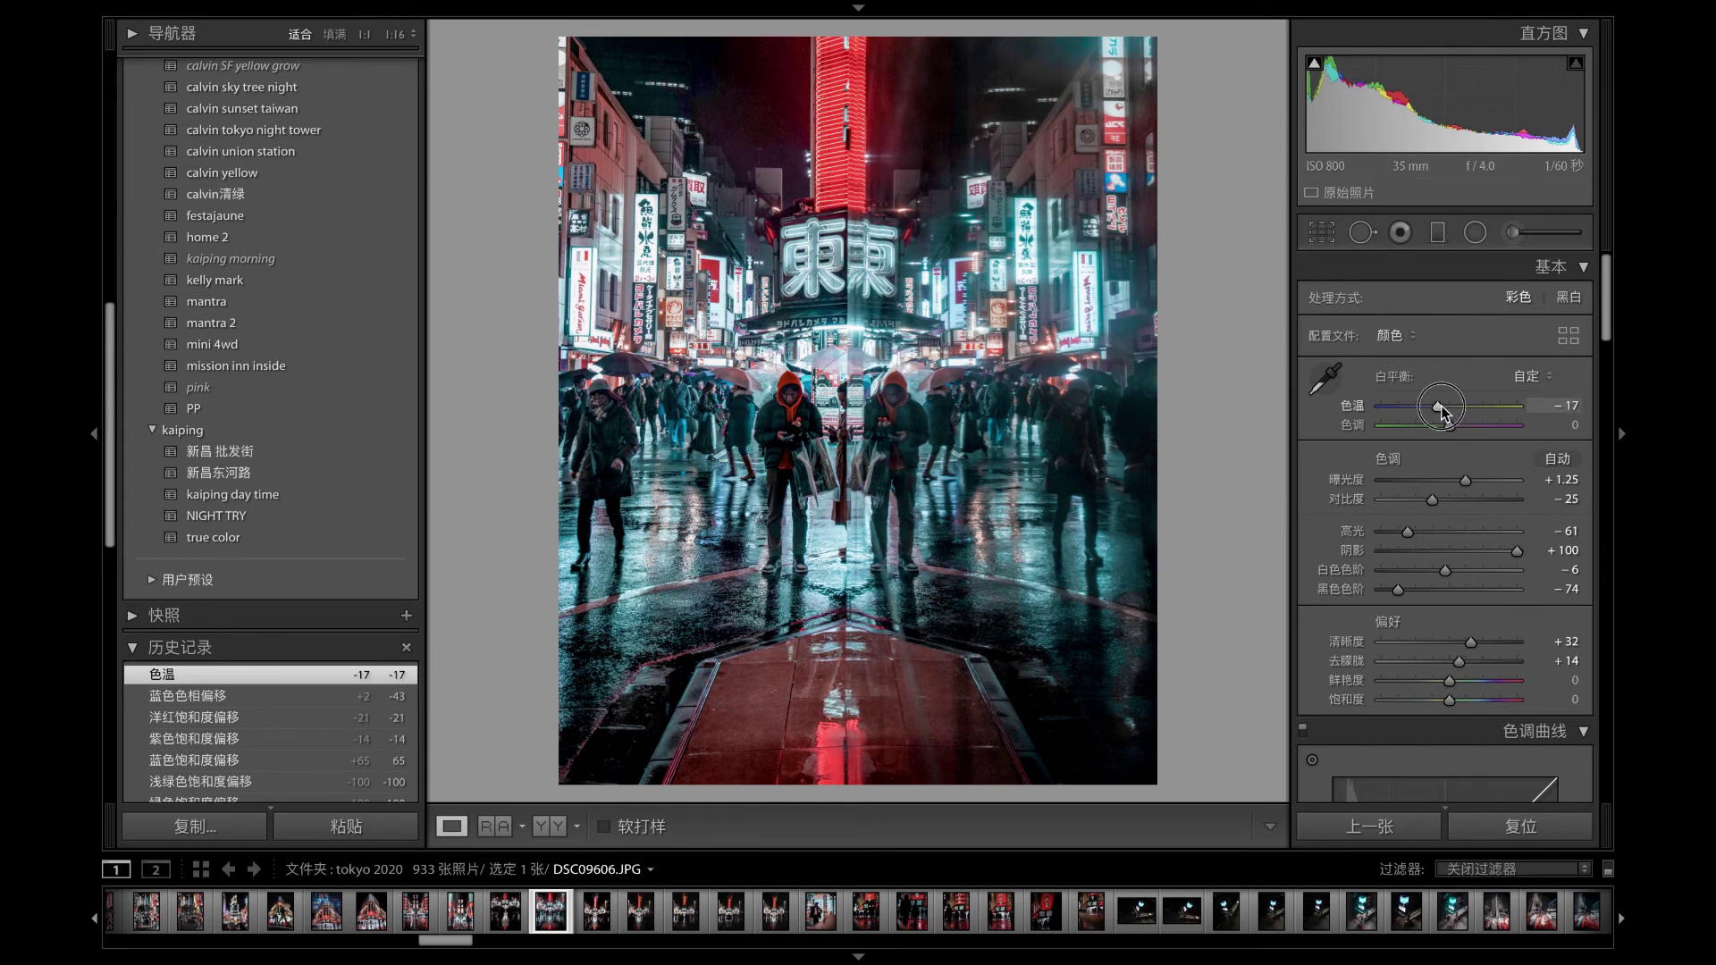
{"action": "left_click_drag", "start_coordinate": [1440, 406], "coordinate": [1442, 407]}
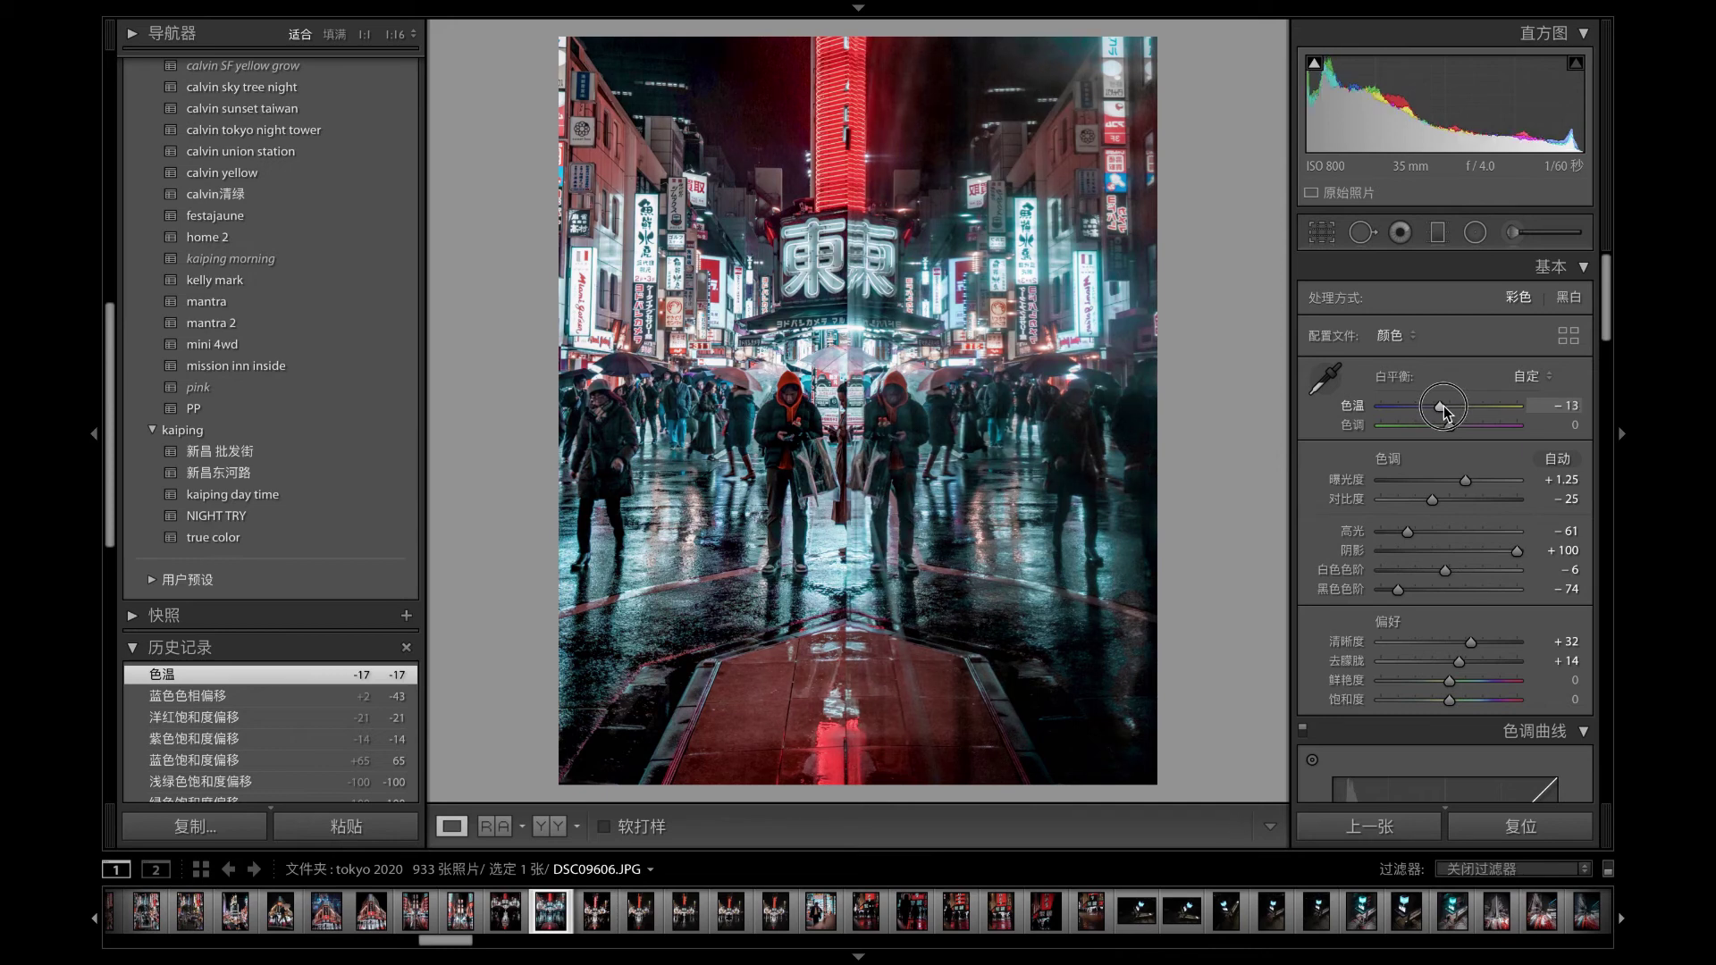
{"action": "left_click_drag", "start_coordinate": [1443, 407], "coordinate": [1443, 408]}
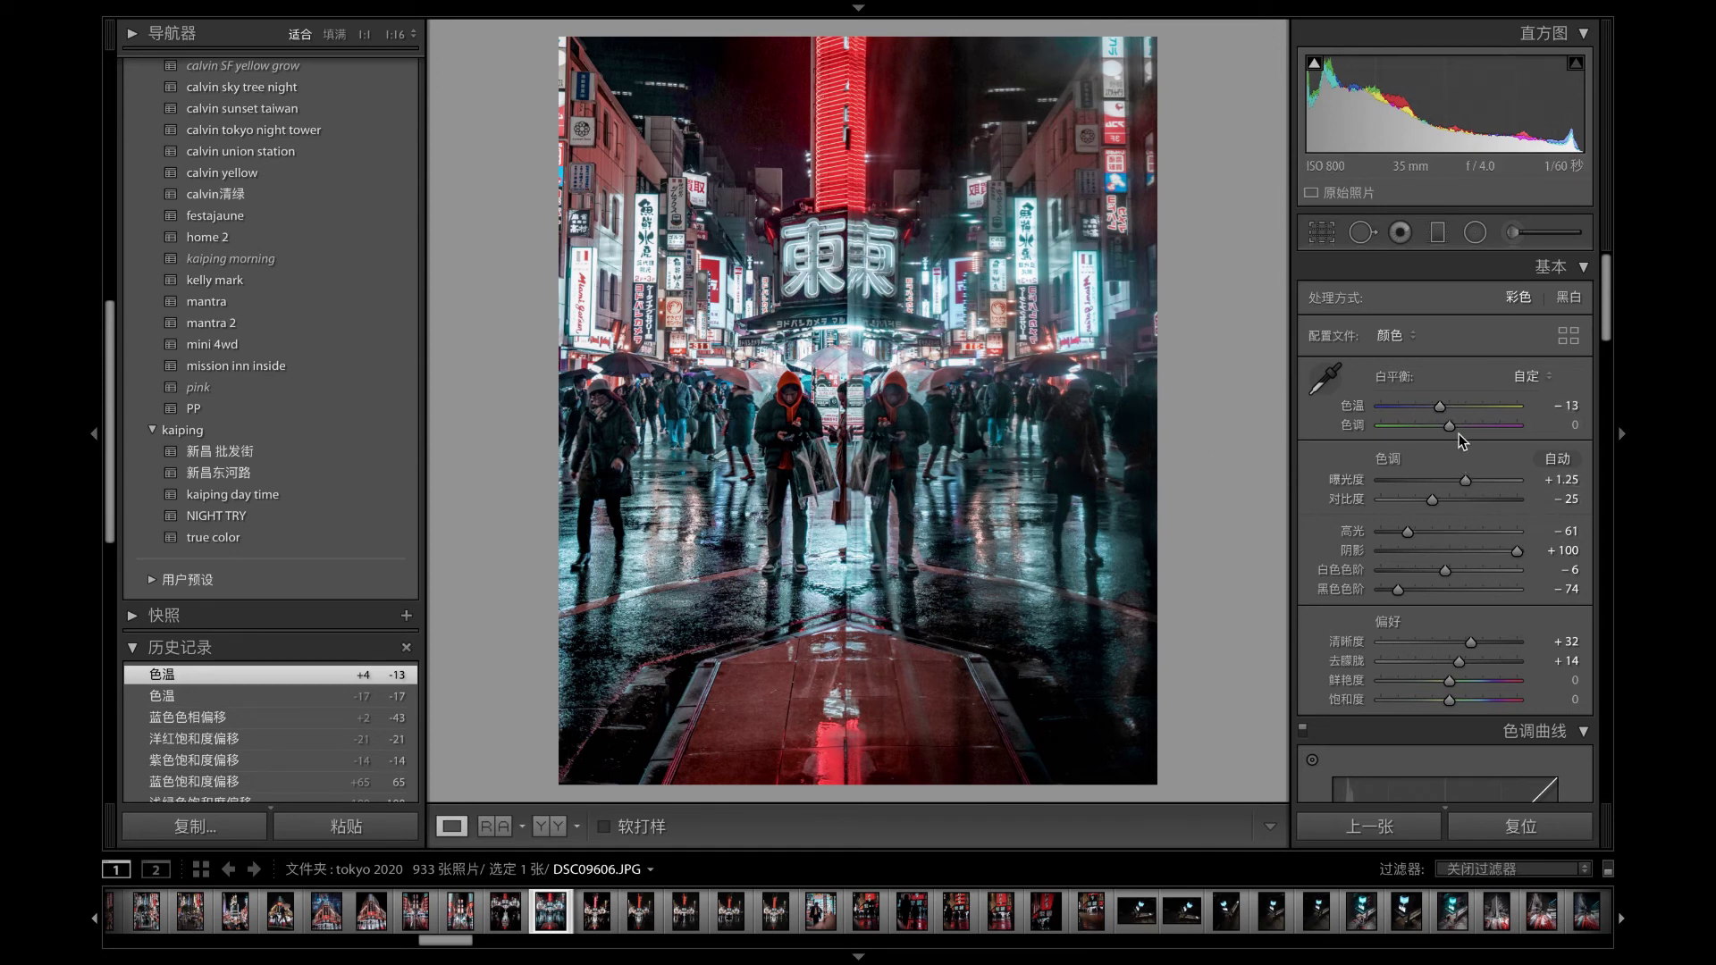
{"action": "left_click_drag", "start_coordinate": [1452, 432], "coordinate": [1441, 435]}
{"action": "left_click_drag", "start_coordinate": [1441, 435], "coordinate": [1440, 435]}
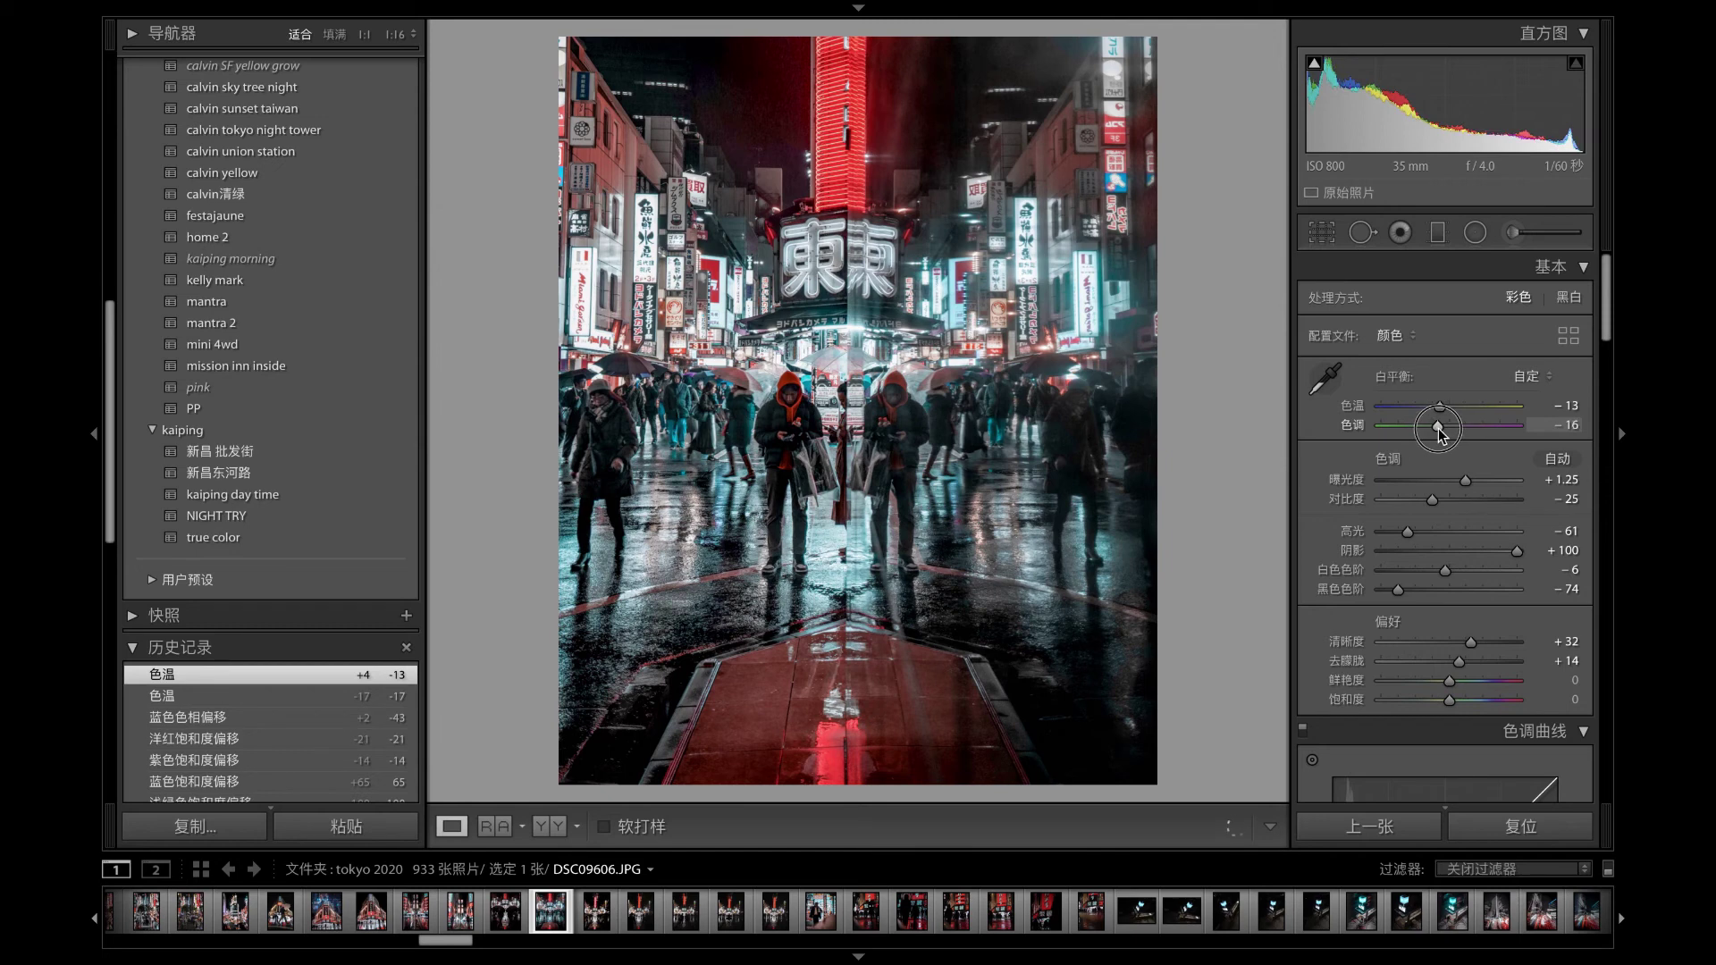
{"action": "left_click_drag", "start_coordinate": [1440, 435], "coordinate": [1439, 435]}
{"action": "left_click_drag", "start_coordinate": [1439, 435], "coordinate": [1444, 437]}
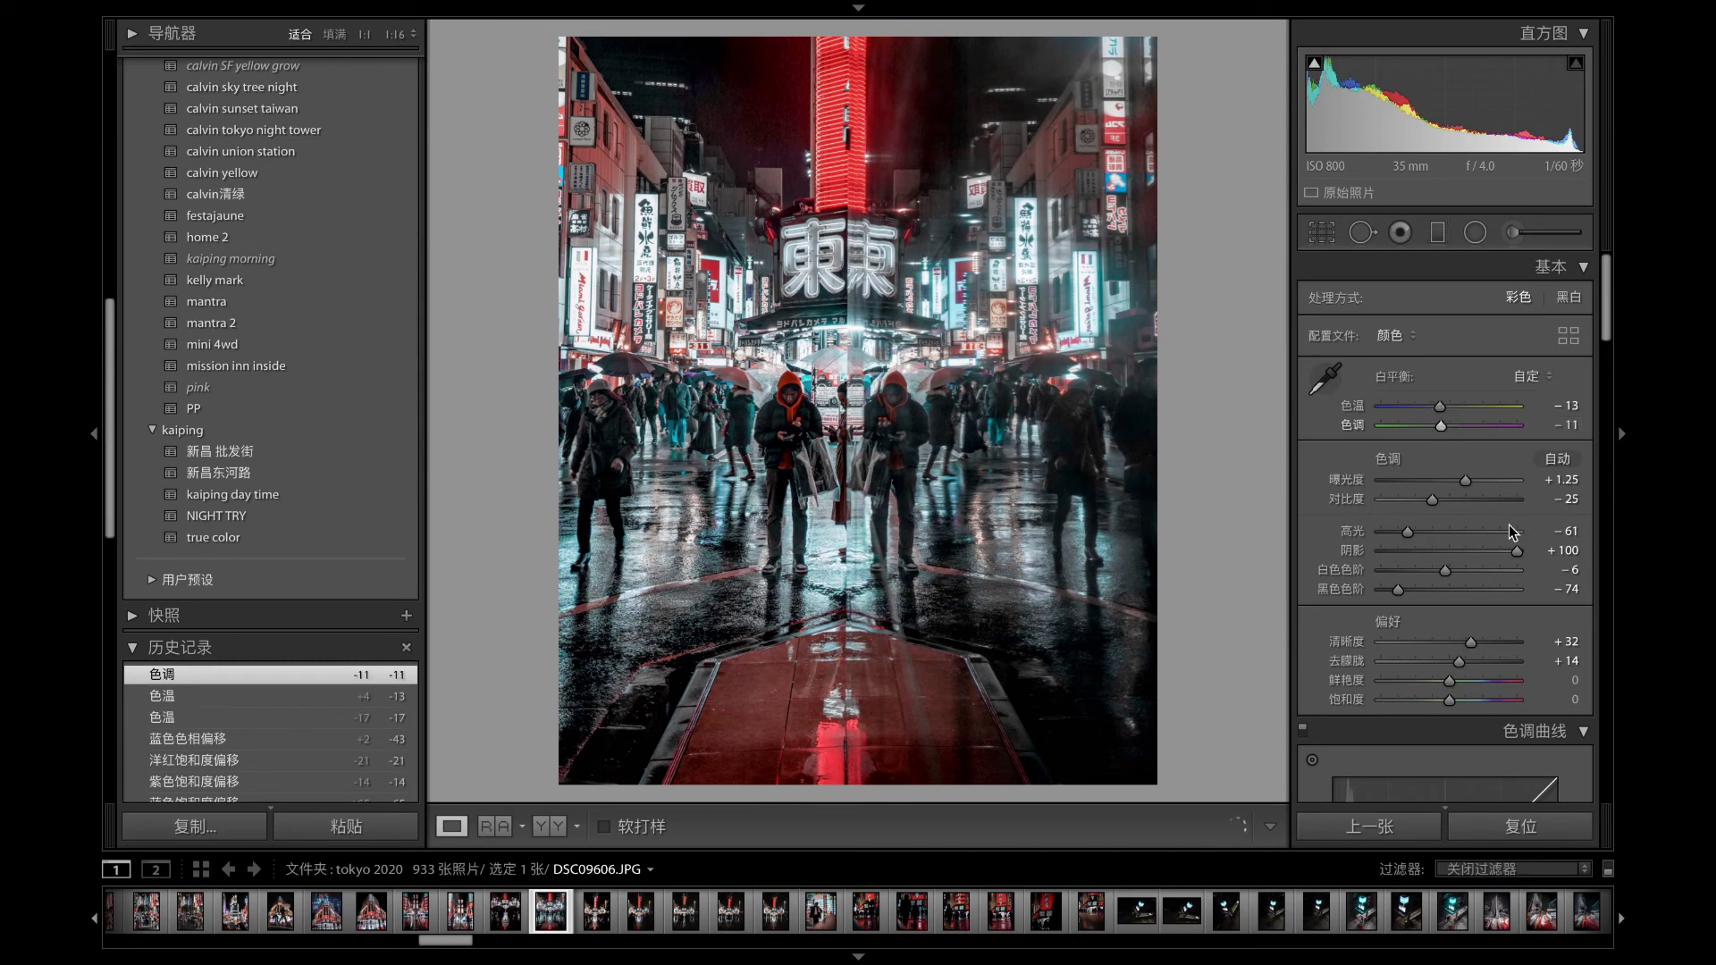
{"action": "scroll", "coordinate": [1520, 531], "scroll_direction": "down", "scroll_amount": 2}
{"action": "scroll", "coordinate": [1528, 541], "scroll_direction": "down", "scroll_amount": 3}
{"action": "scroll", "coordinate": [1528, 541], "scroll_direction": "down", "scroll_amount": 3}
{"action": "scroll", "coordinate": [1526, 544], "scroll_direction": "down", "scroll_amount": 2}
{"action": "scroll", "coordinate": [1526, 545], "scroll_direction": "down", "scroll_amount": 2}
{"action": "scroll", "coordinate": [1525, 547], "scroll_direction": "down", "scroll_amount": 2}
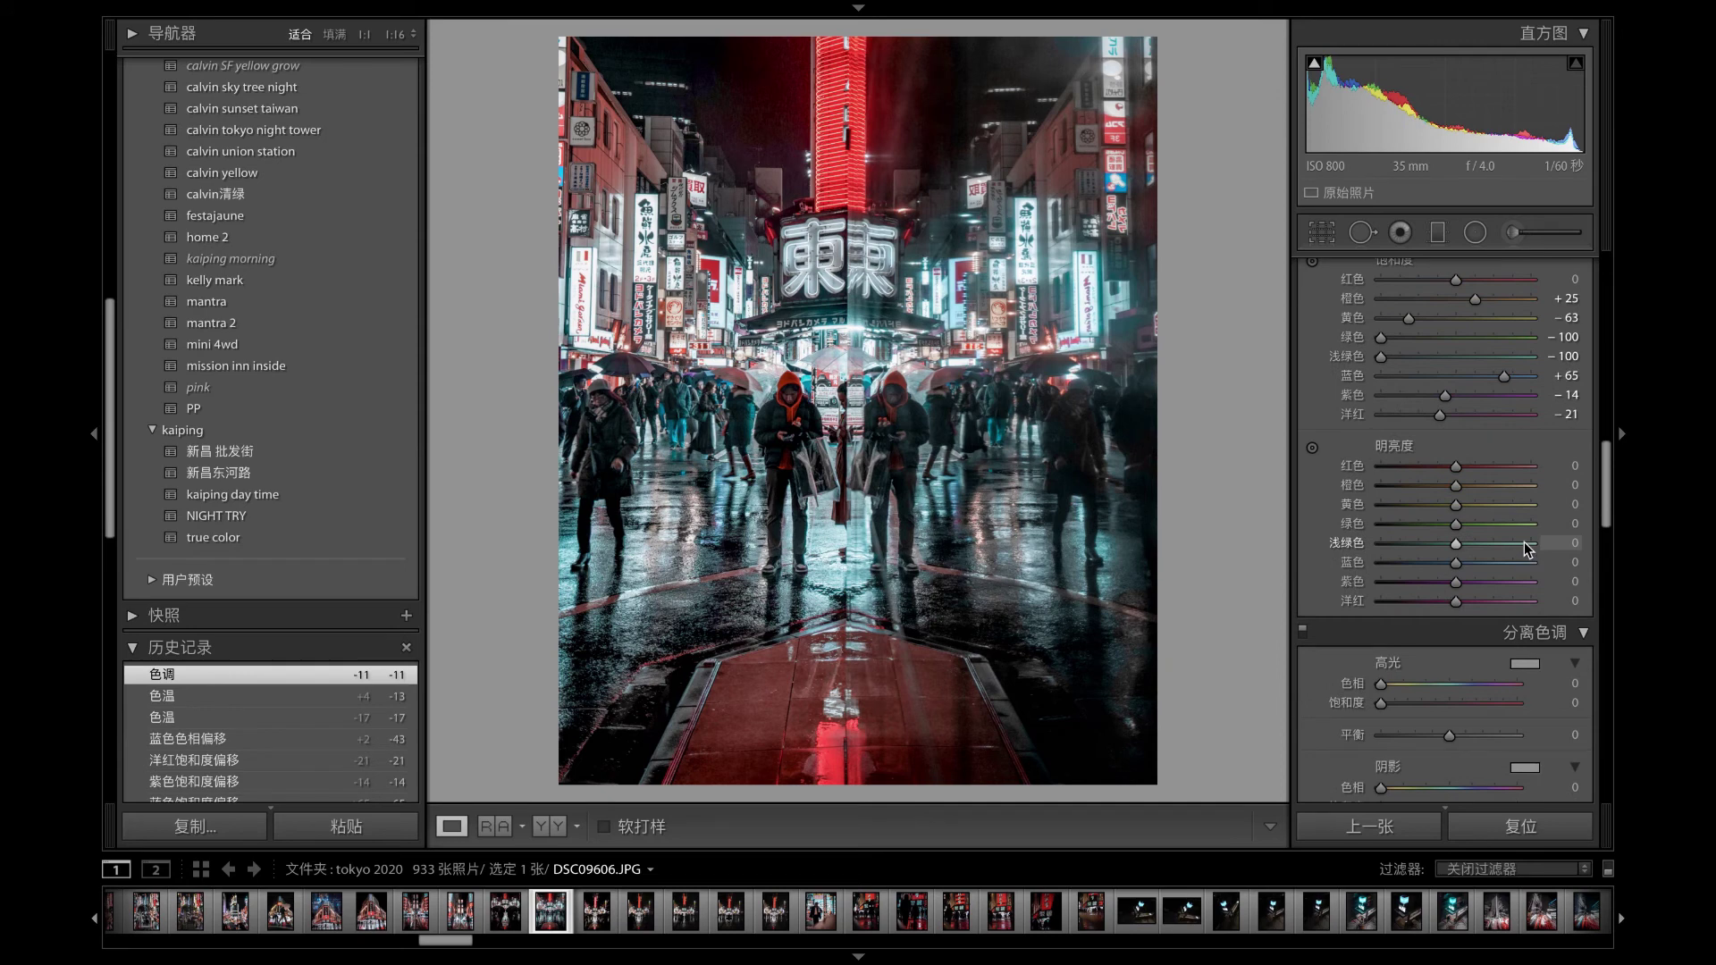
{"action": "scroll", "coordinate": [1528, 547], "scroll_direction": "down", "scroll_amount": 1}
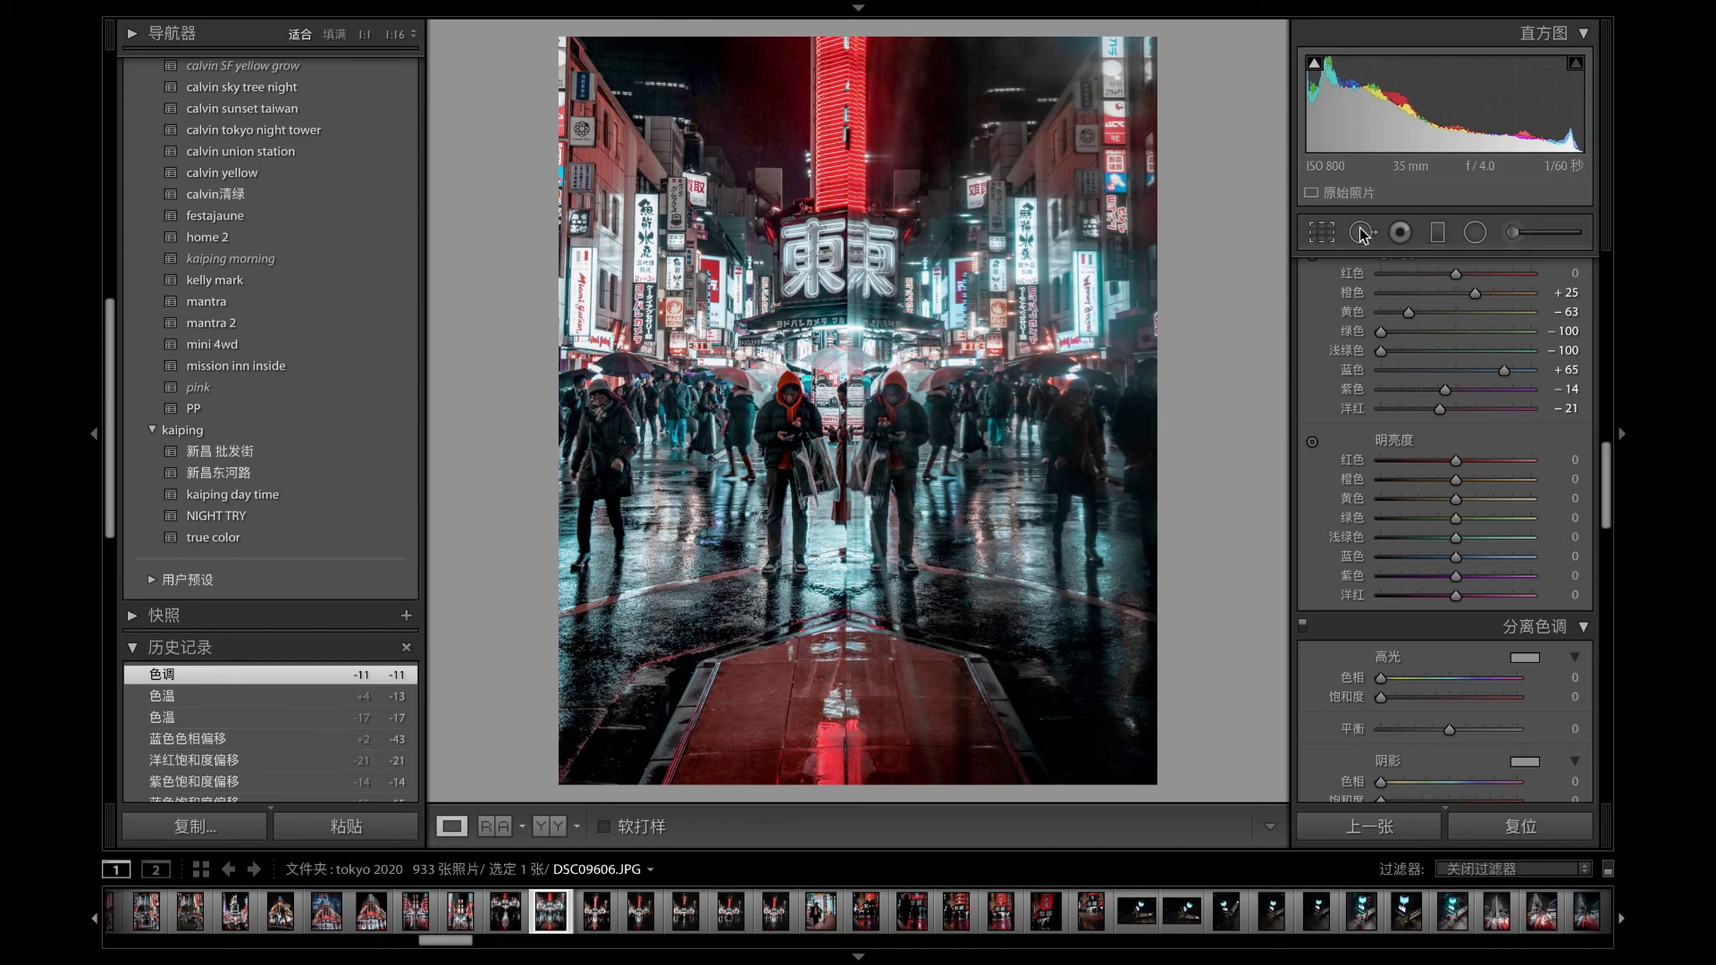
{"action": "left_click", "coordinate": [1322, 234]}
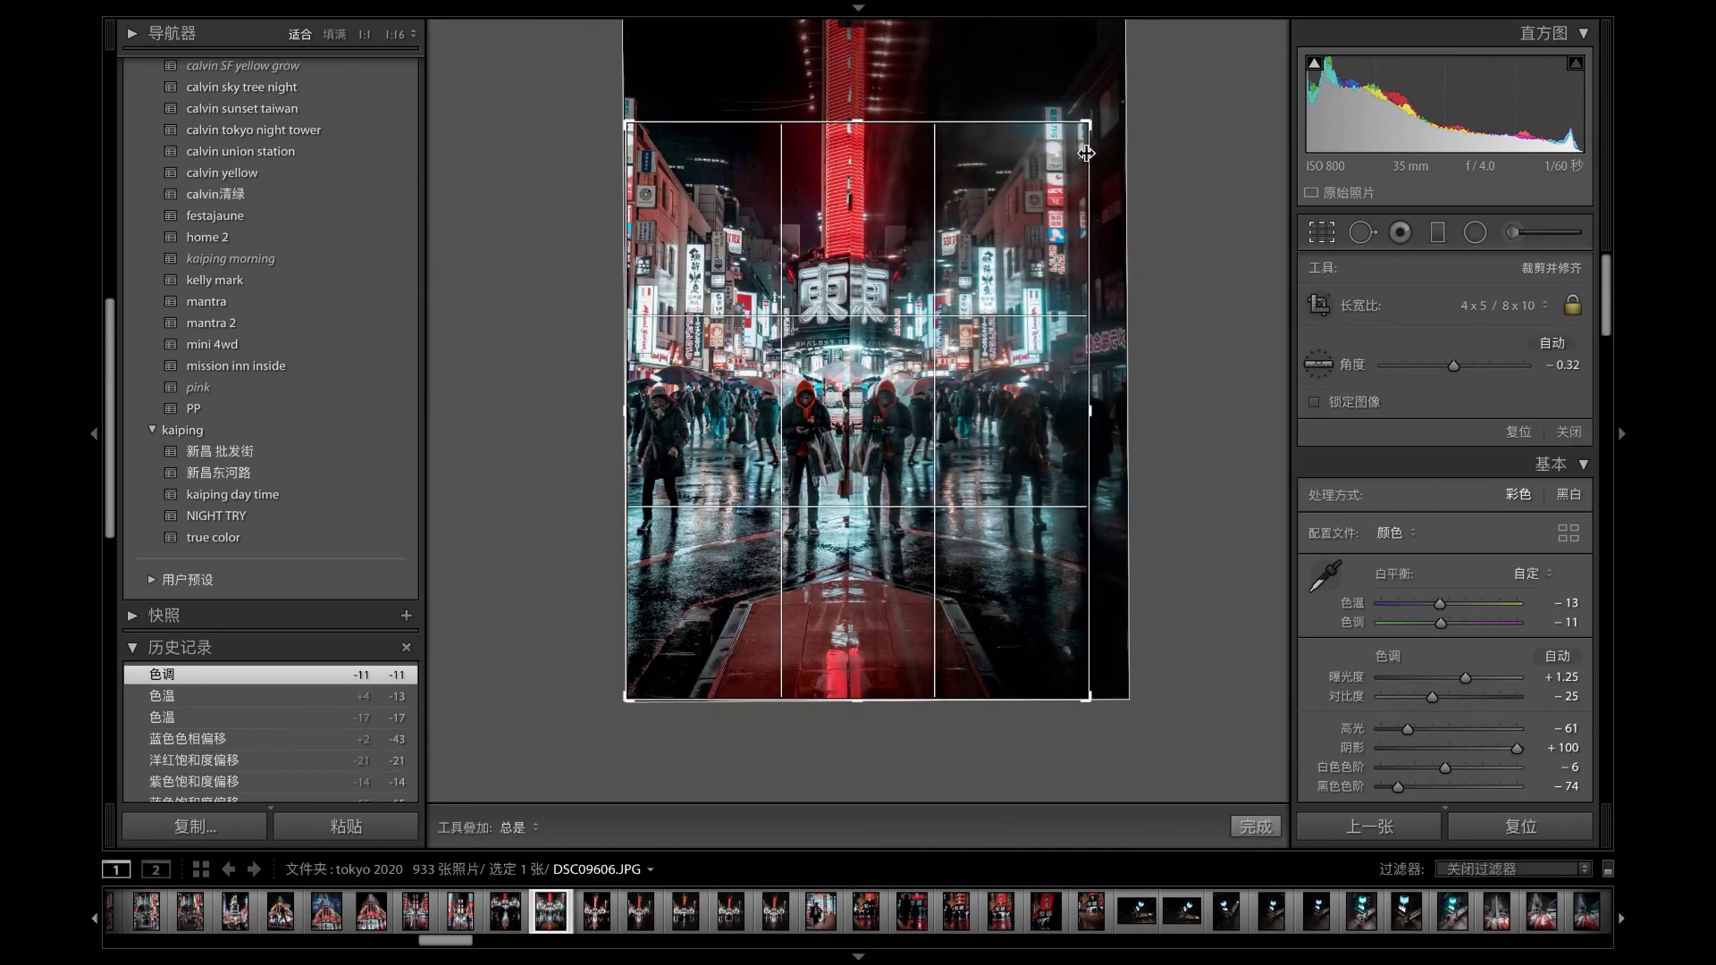
- Tighten the 4x5 crop, reposition the street scene within it, and commit
{"action": "left_click_drag", "start_coordinate": [1088, 122], "coordinate": [1070, 128]}
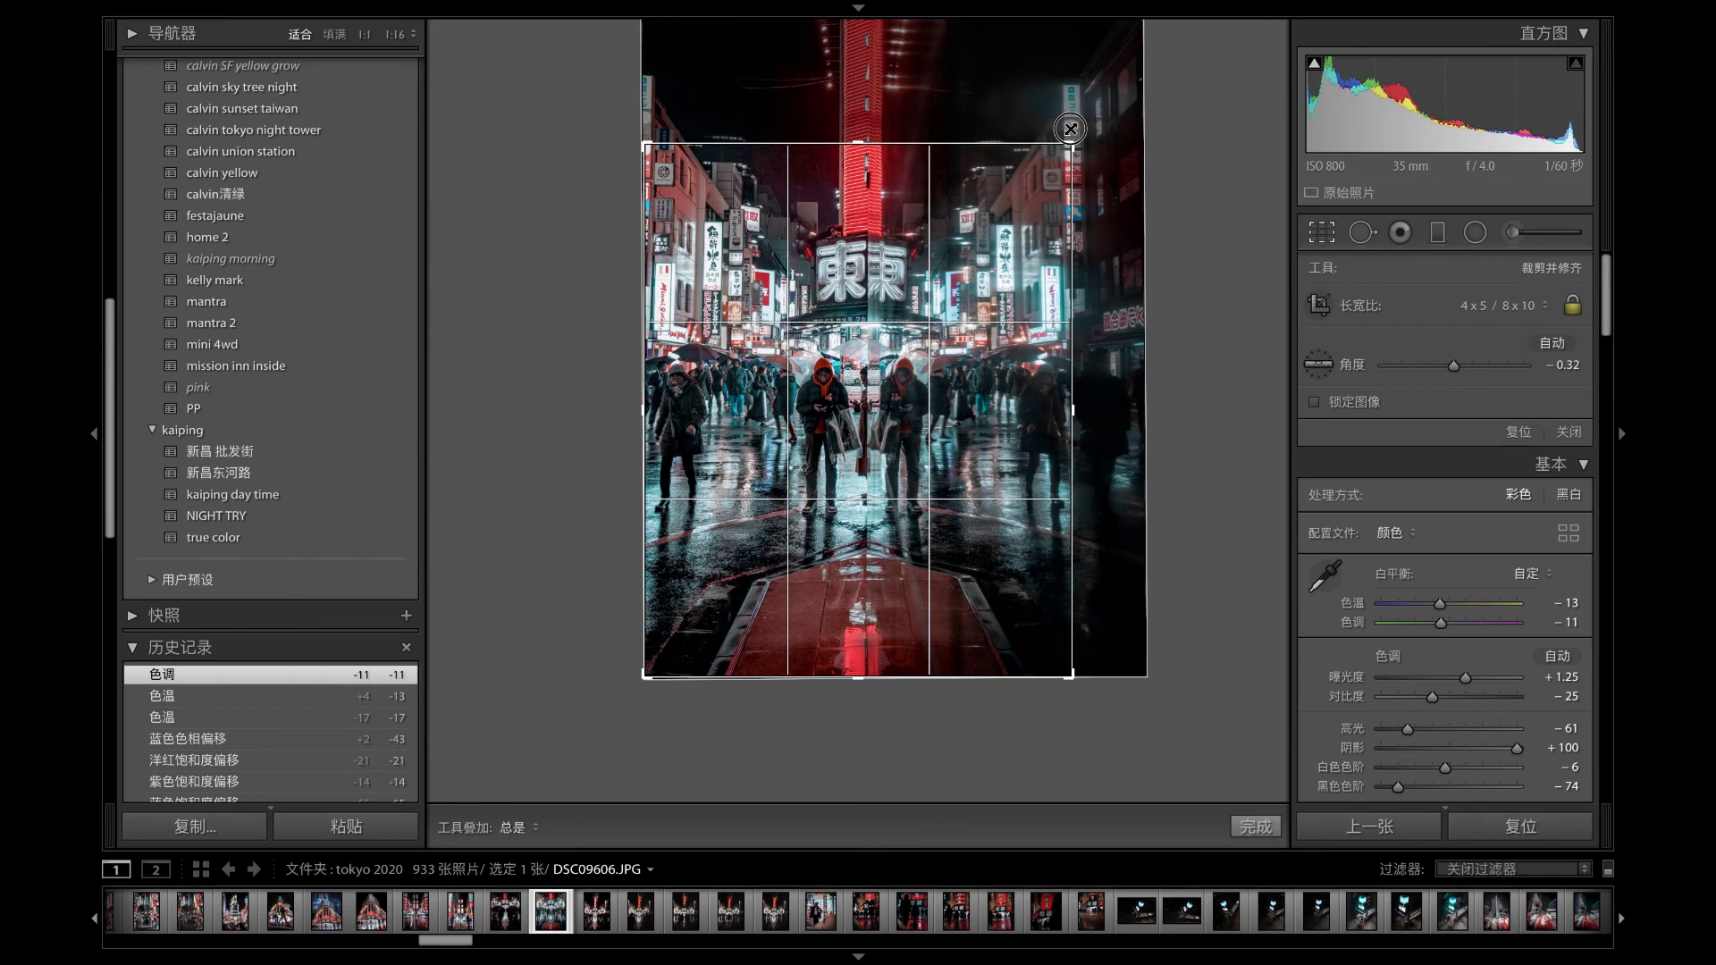
{"action": "left_click_drag", "start_coordinate": [900, 298], "coordinate": [901, 325]}
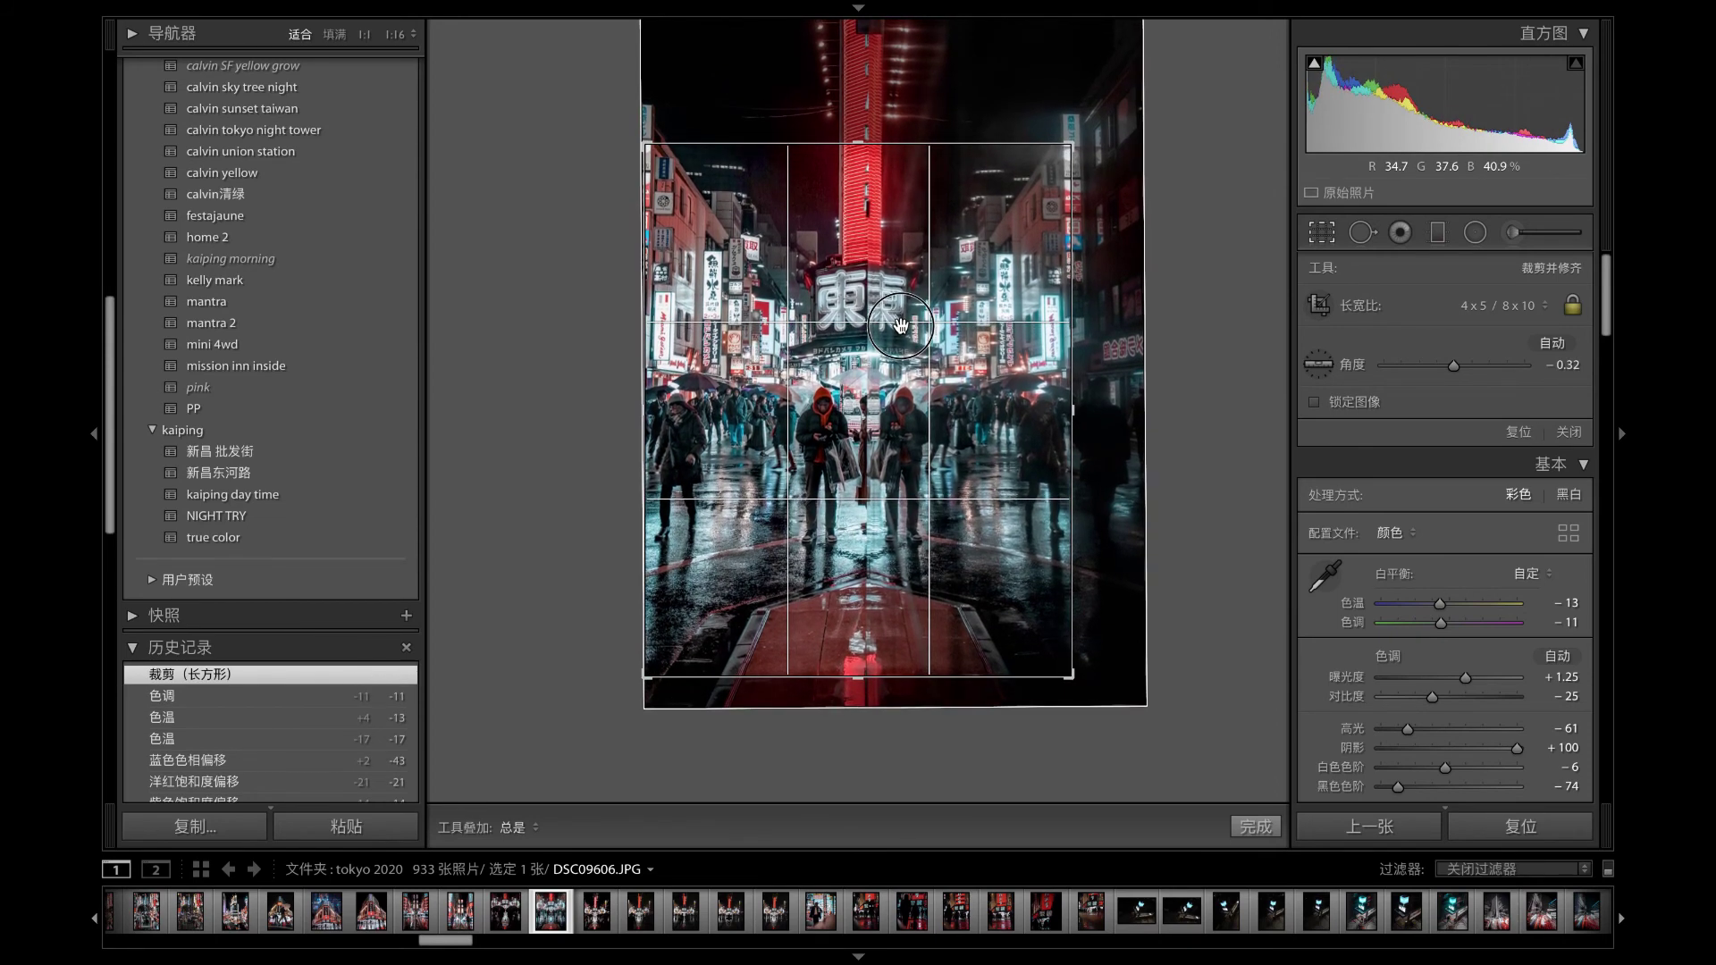
{"action": "left_click_drag", "start_coordinate": [901, 325], "coordinate": [901, 320]}
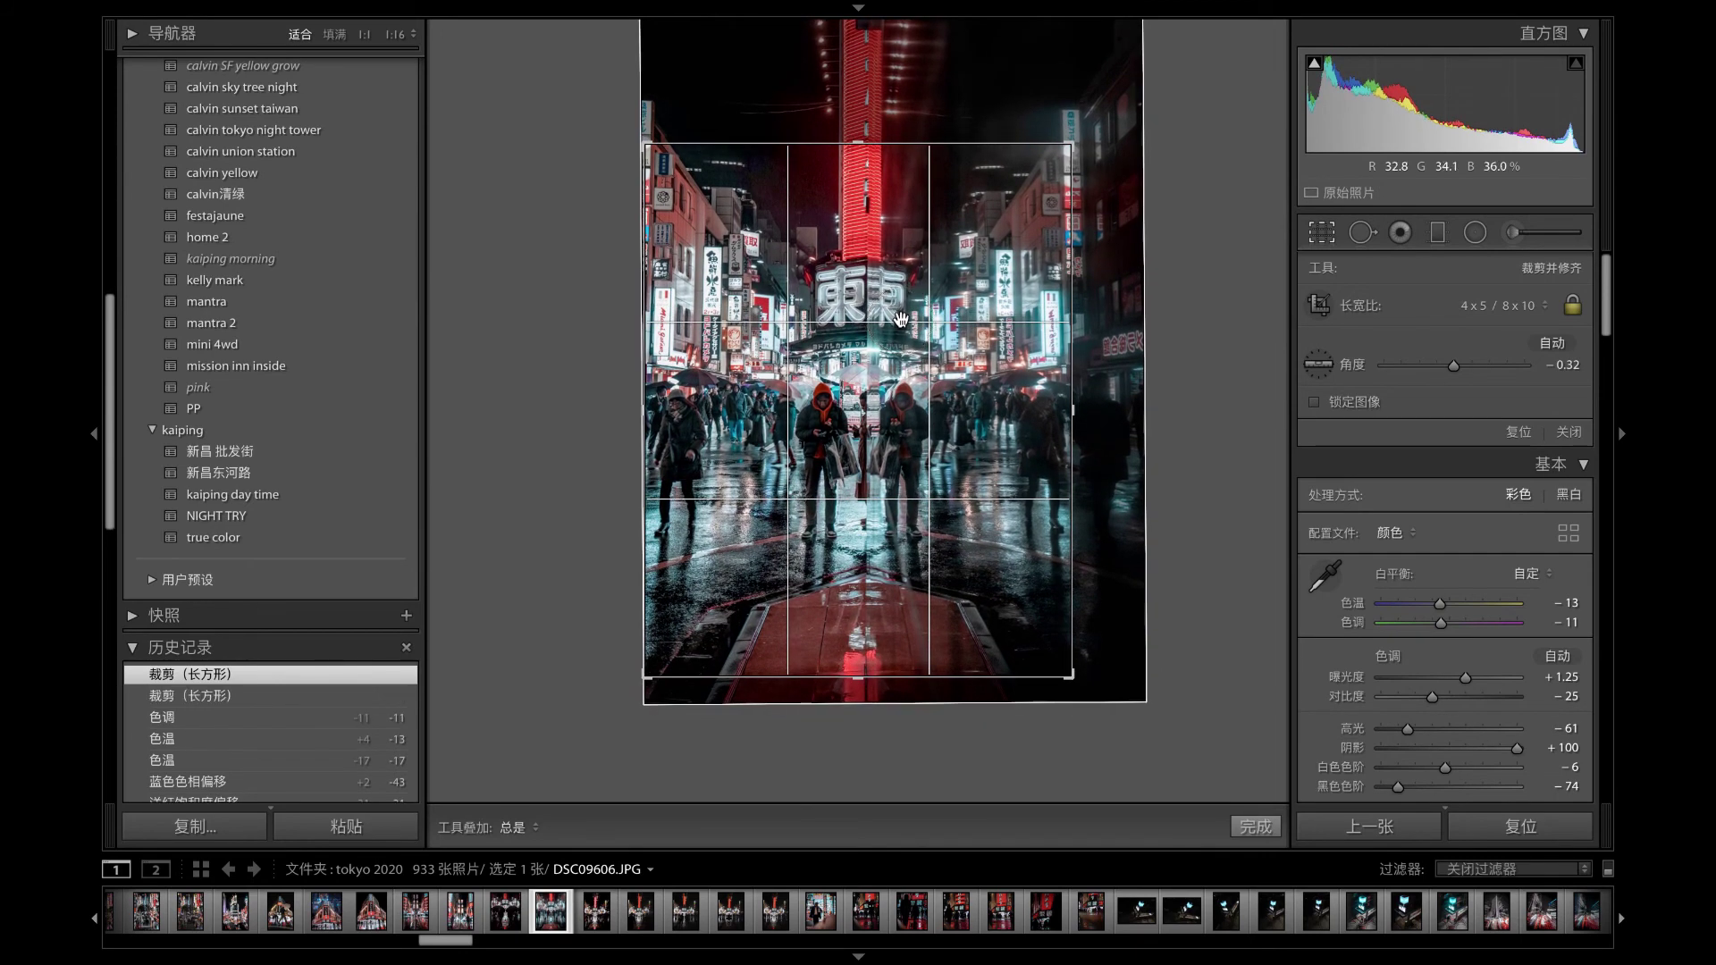
{"action": "left_click_drag", "start_coordinate": [900, 319], "coordinate": [900, 306]}
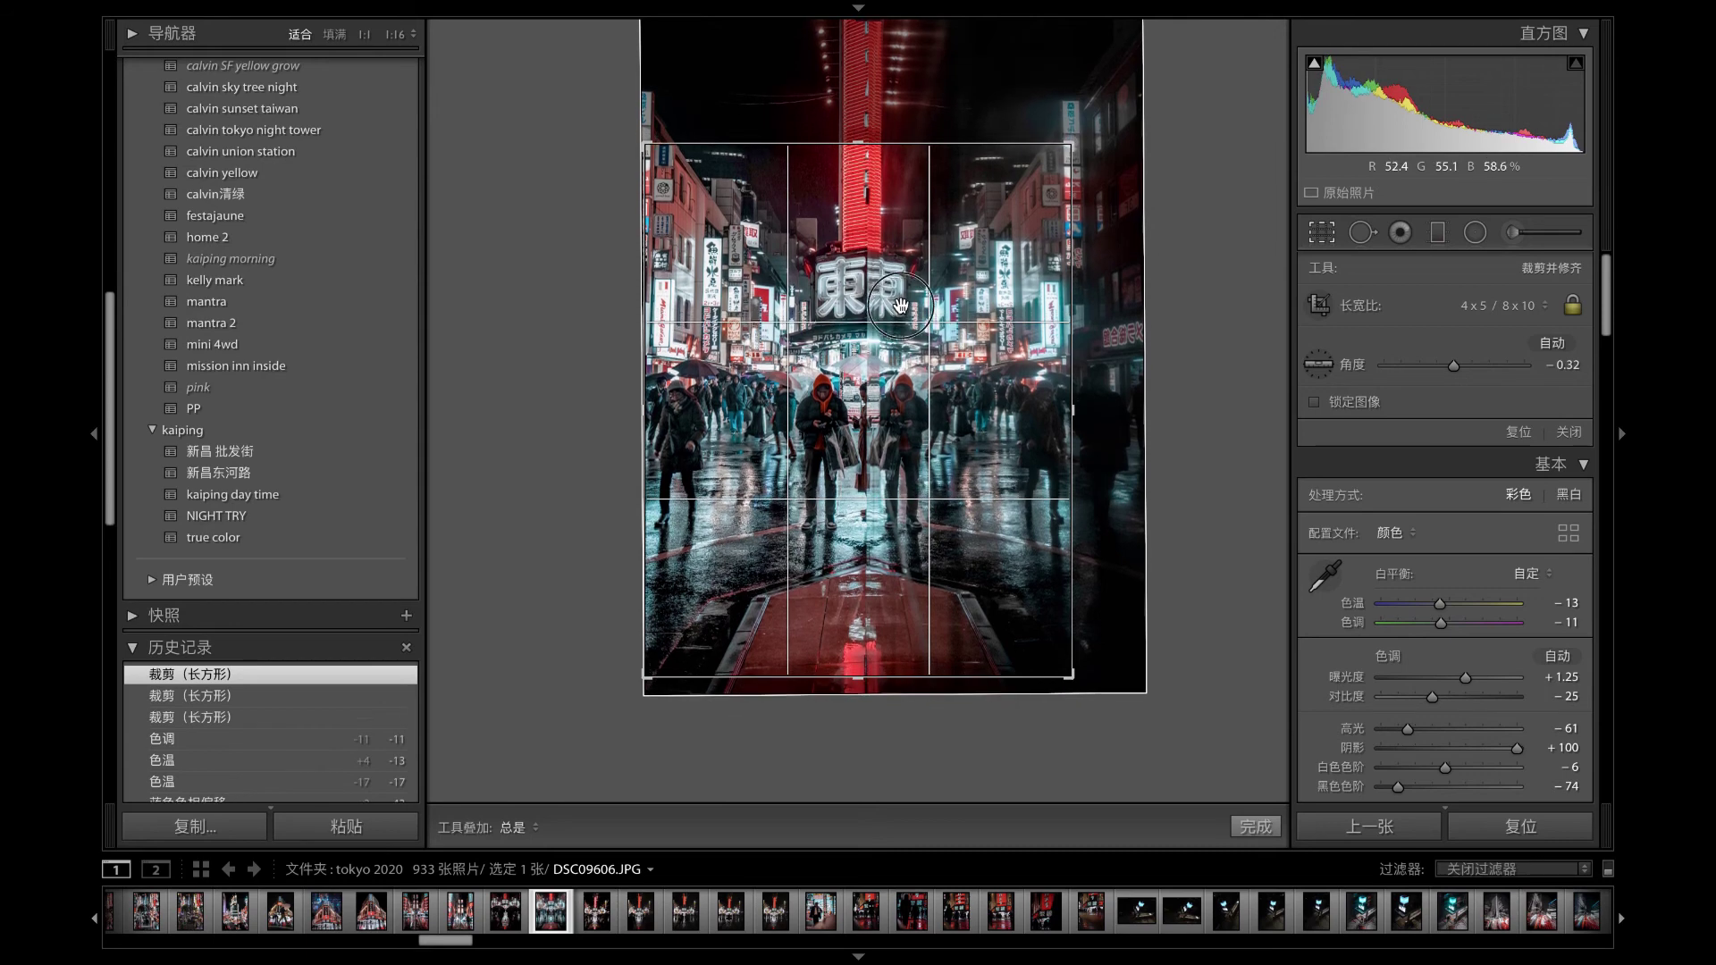
{"action": "key", "text": "Return"}
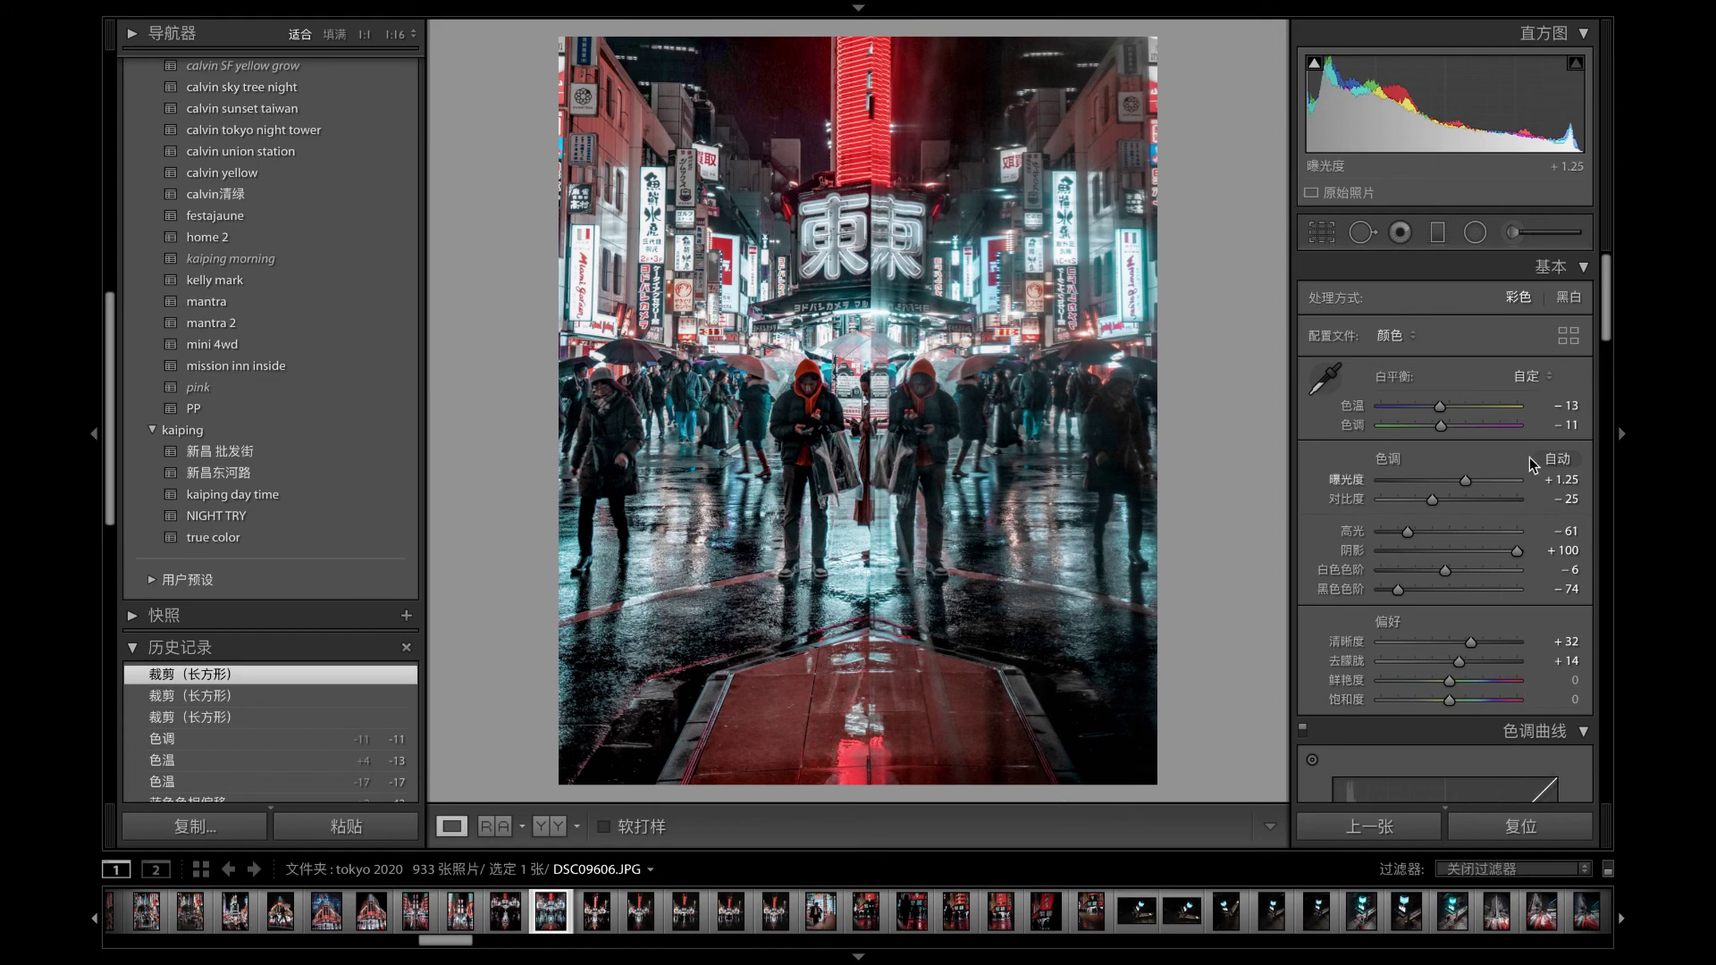
- Set the Post-Crop Vignetting amount to -12 in the Effects panel
{"action": "left_click_drag", "start_coordinate": [1609, 335], "coordinate": [1620, 769]}
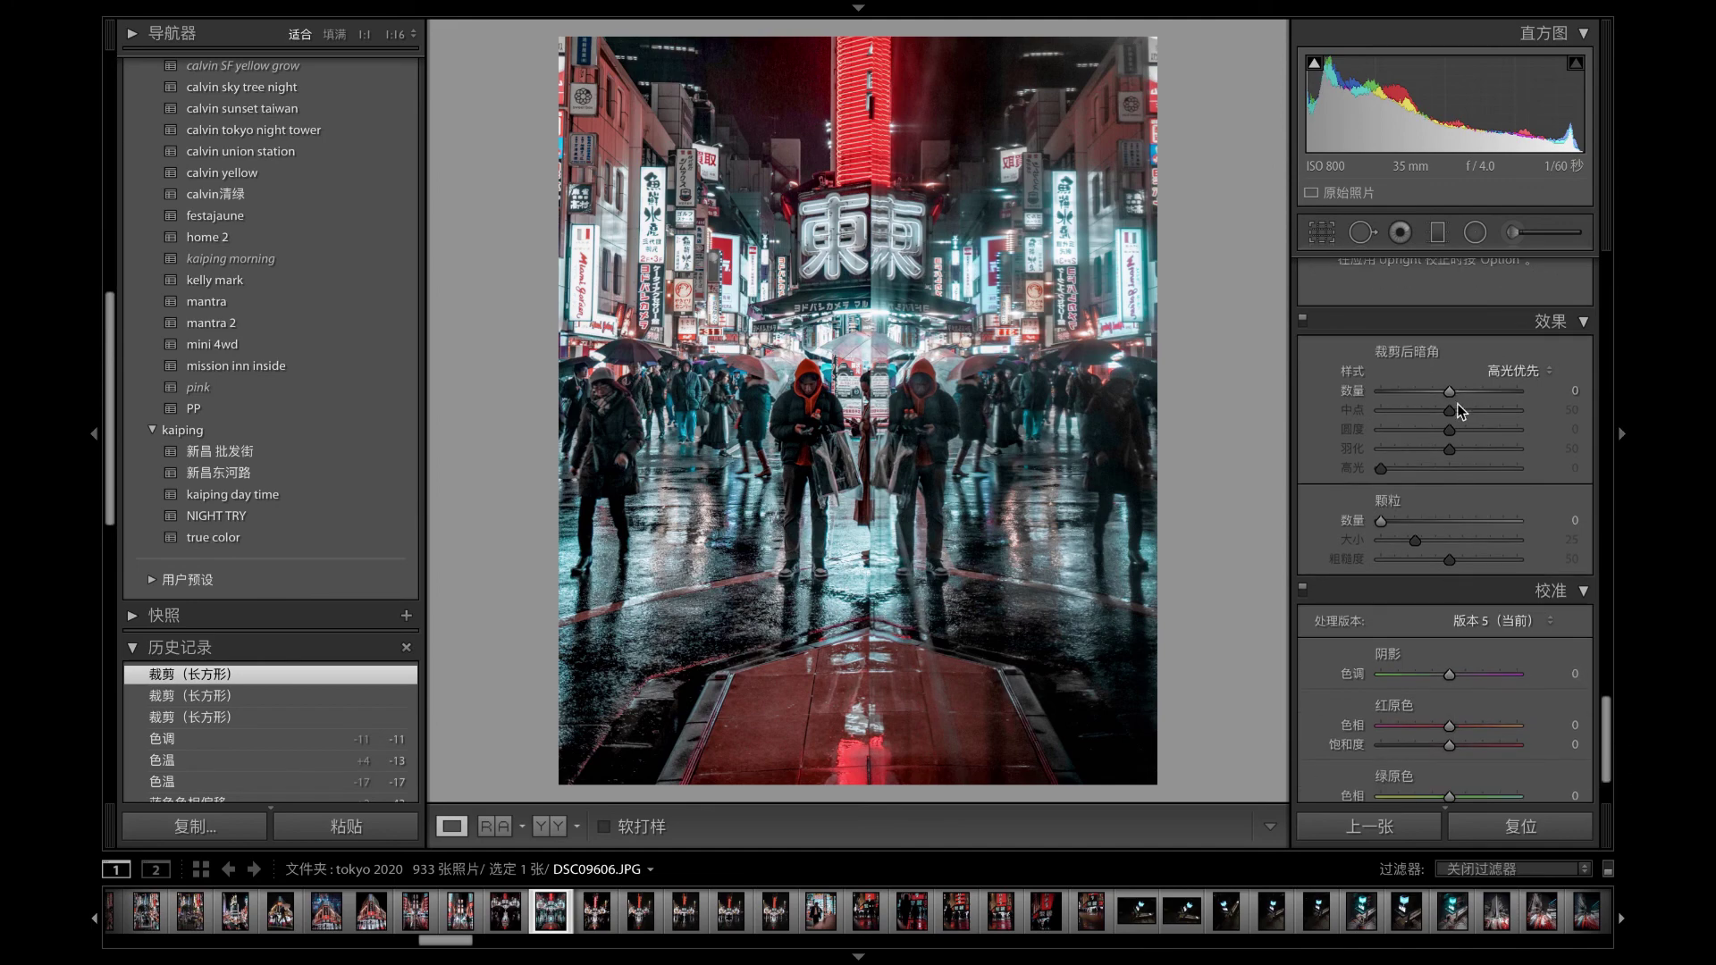
{"action": "left_click_drag", "start_coordinate": [1450, 396], "coordinate": [1443, 397]}
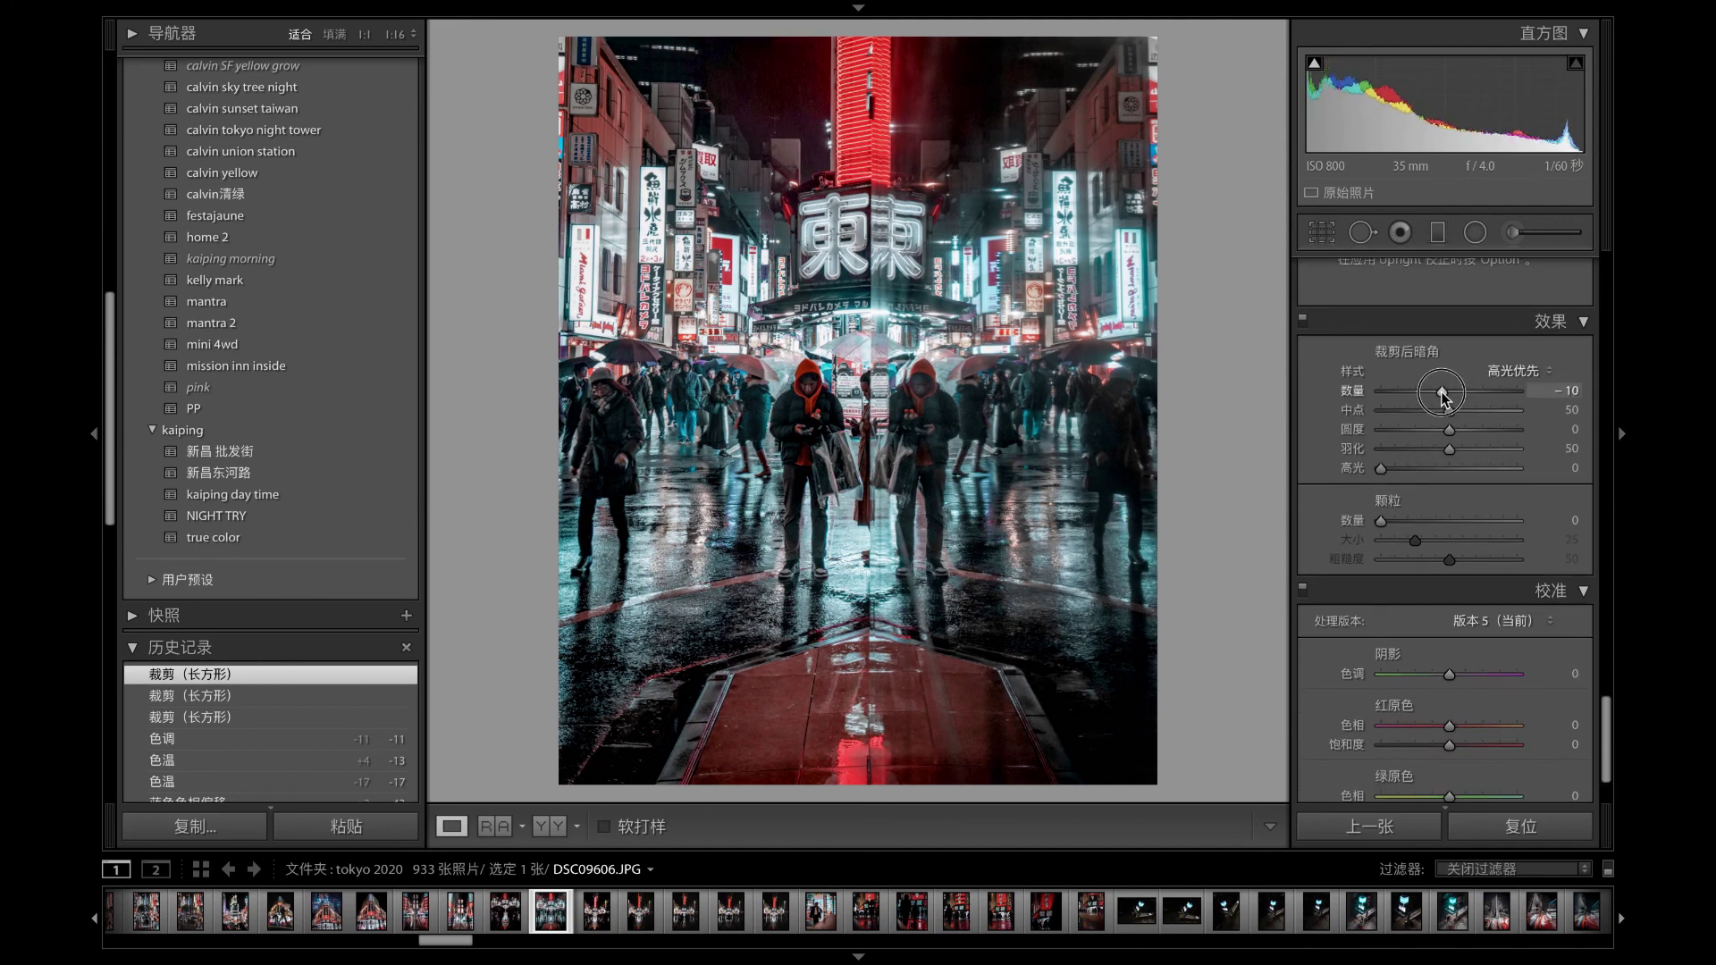
{"action": "left_click_drag", "start_coordinate": [1443, 396], "coordinate": [1440, 396]}
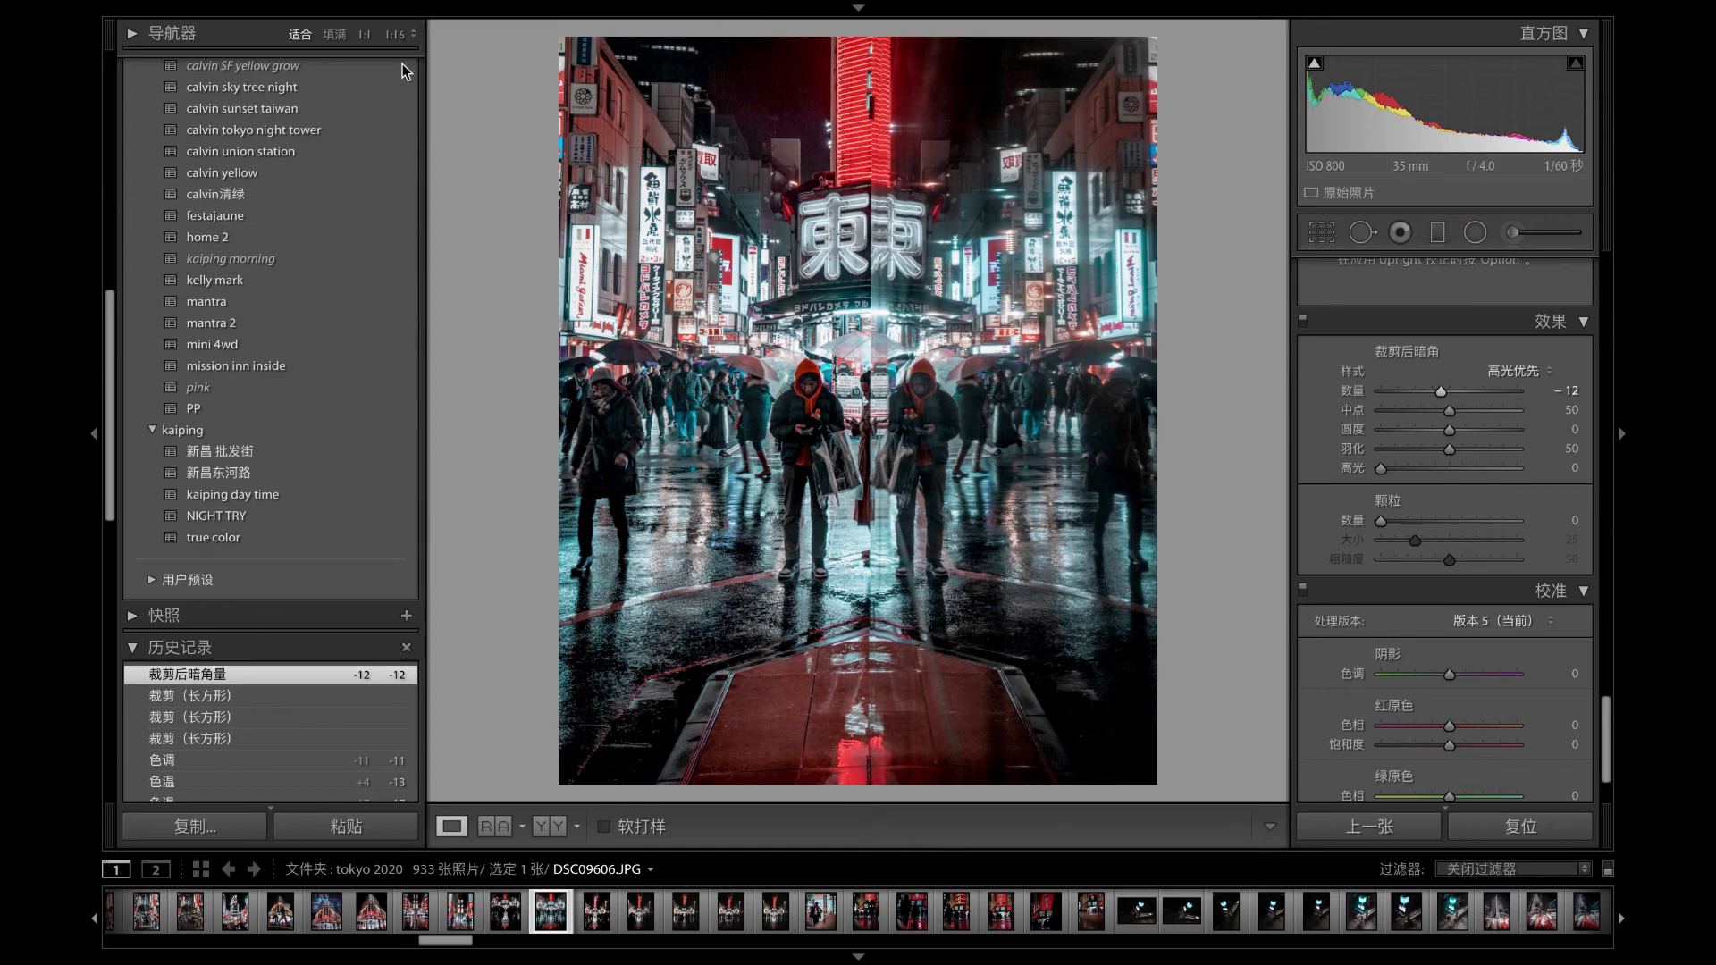
{"action": "scroll", "coordinate": [405, 131], "scroll_direction": "up", "scroll_amount": 3}
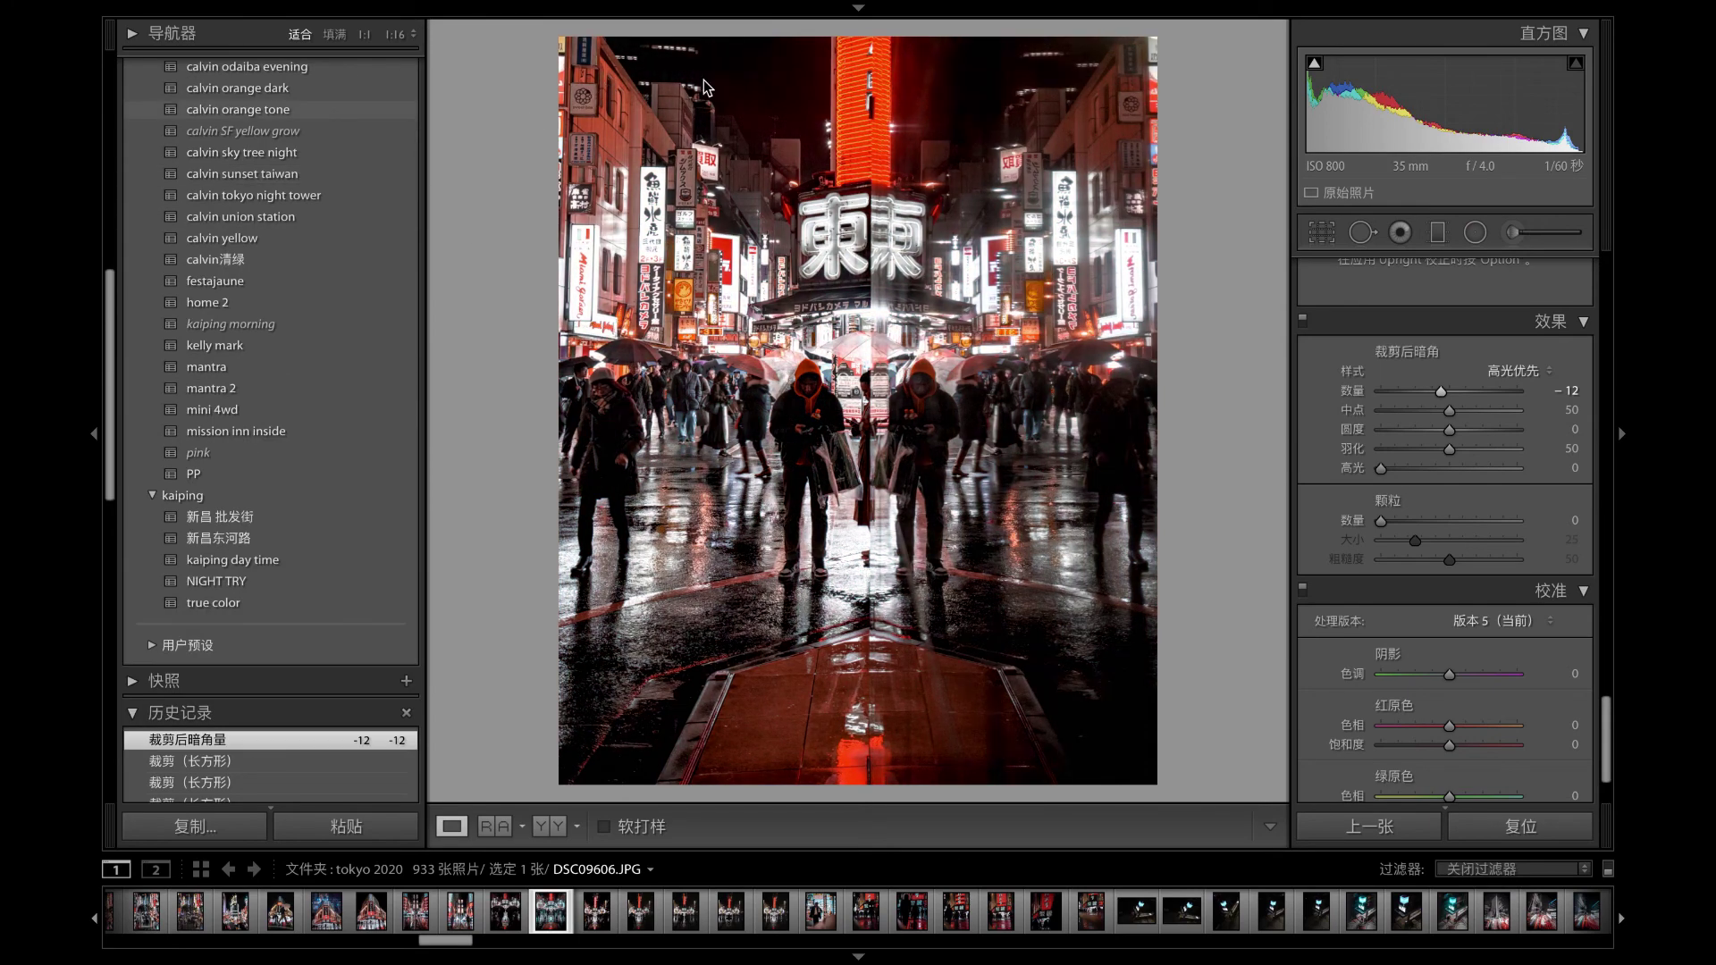
{"action": "scroll", "coordinate": [402, 72], "scroll_direction": "up", "scroll_amount": 10}
{"action": "scroll", "coordinate": [404, 68], "scroll_direction": "up", "scroll_amount": 3}
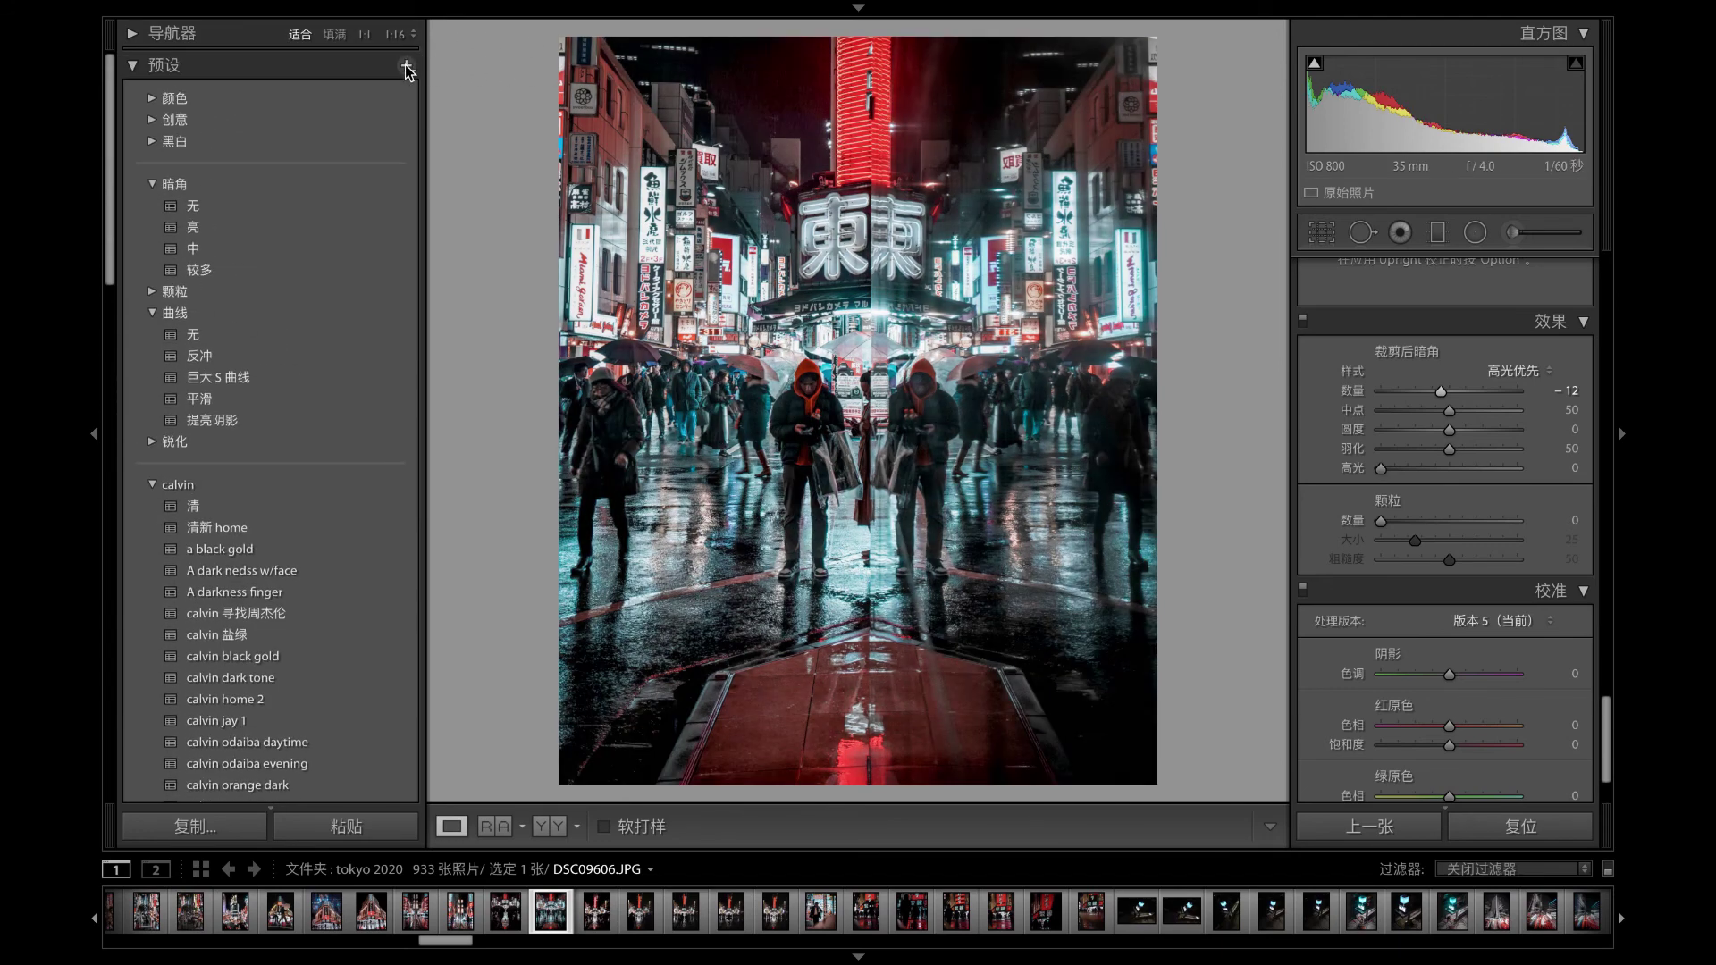
{"action": "left_click", "coordinate": [406, 67]}
{"action": "left_click", "coordinate": [443, 90]}
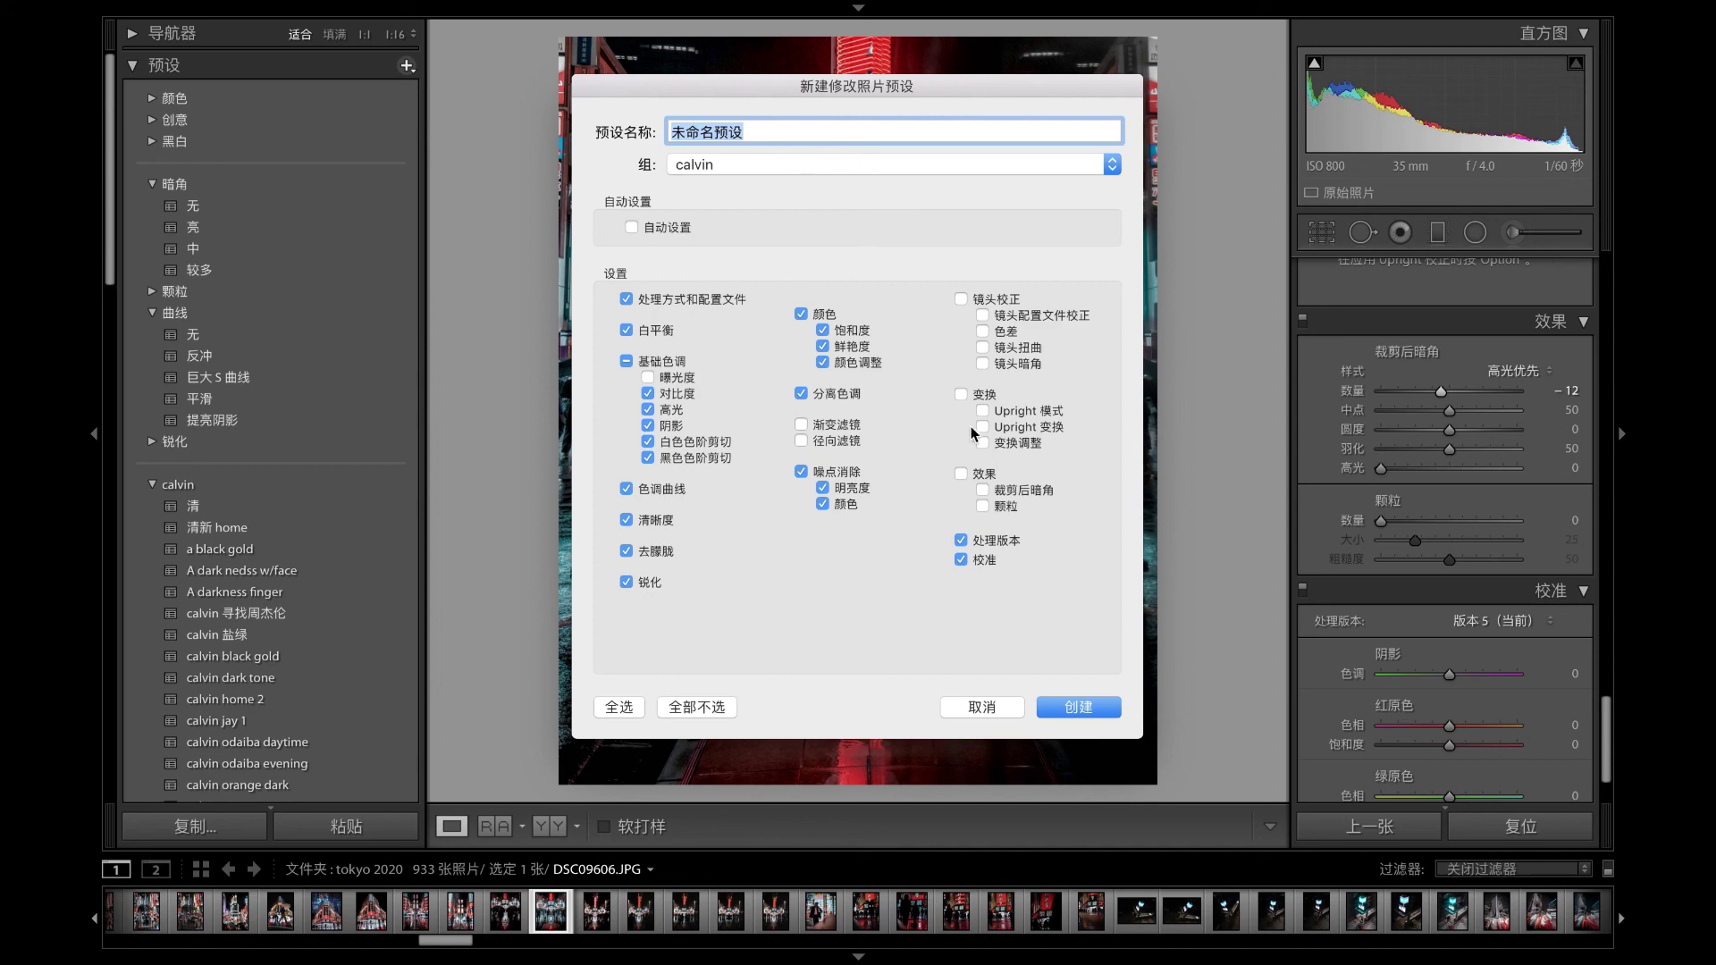
{"action": "left_click", "coordinate": [1005, 712]}
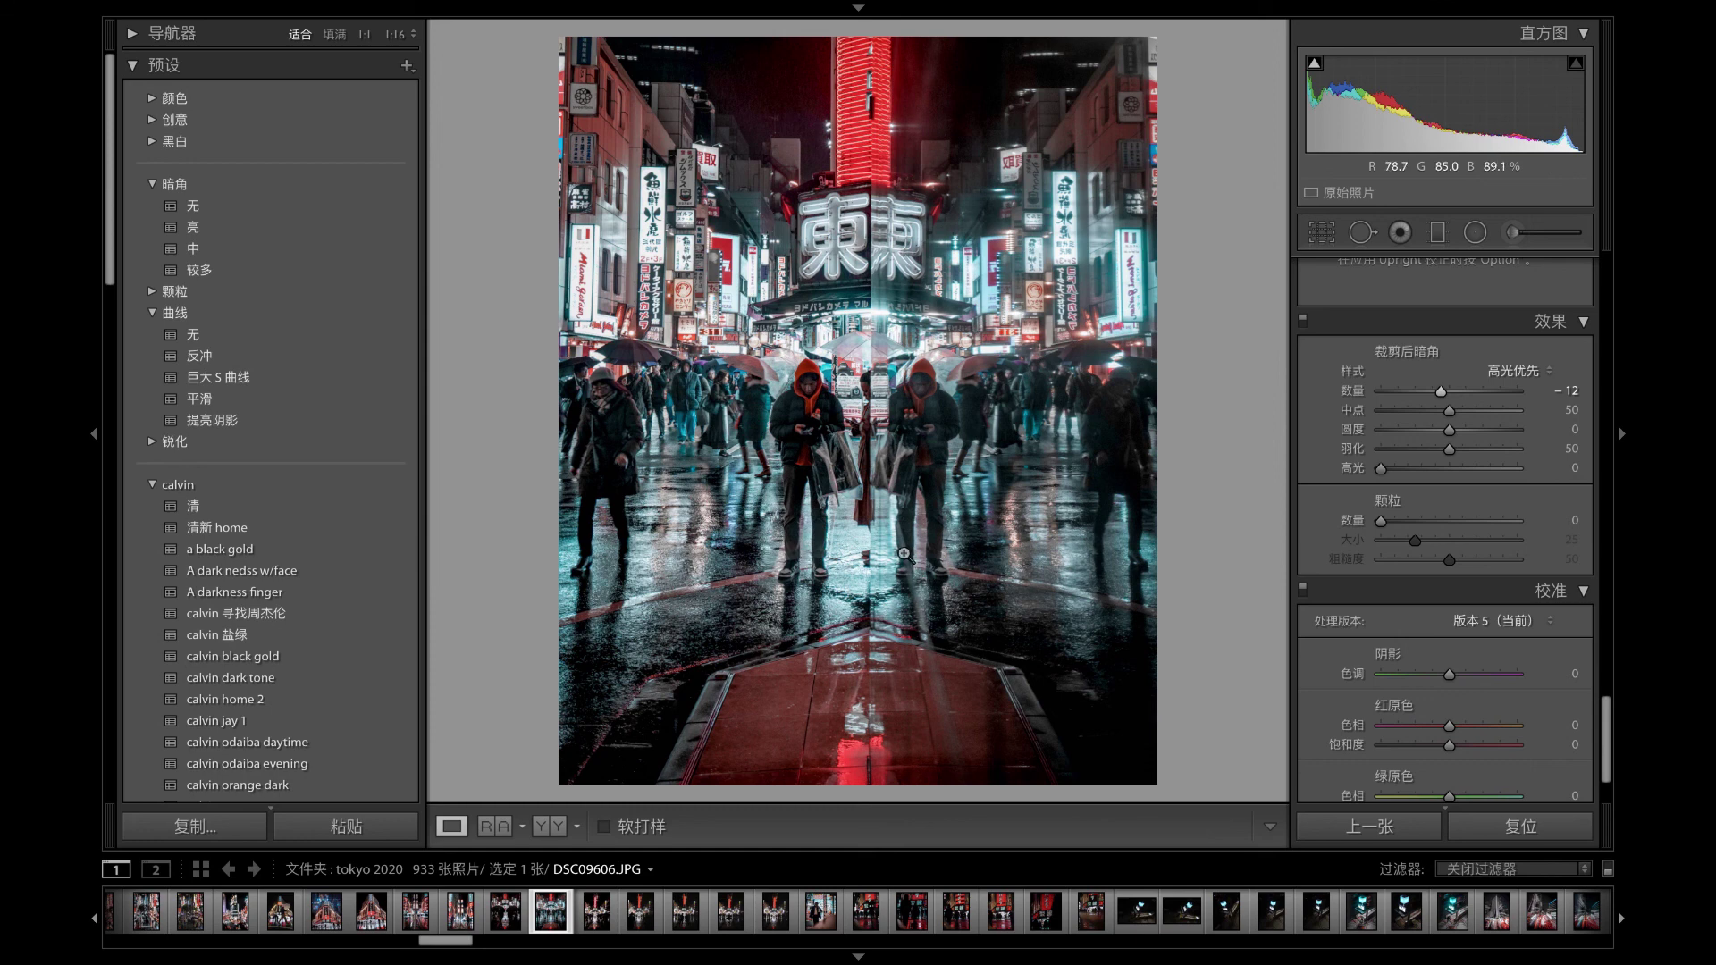
{"action": "scroll", "coordinate": [1465, 639], "scroll_direction": "down", "scroll_amount": 1}
{"action": "scroll", "coordinate": [1466, 639], "scroll_direction": "down", "scroll_amount": 2}
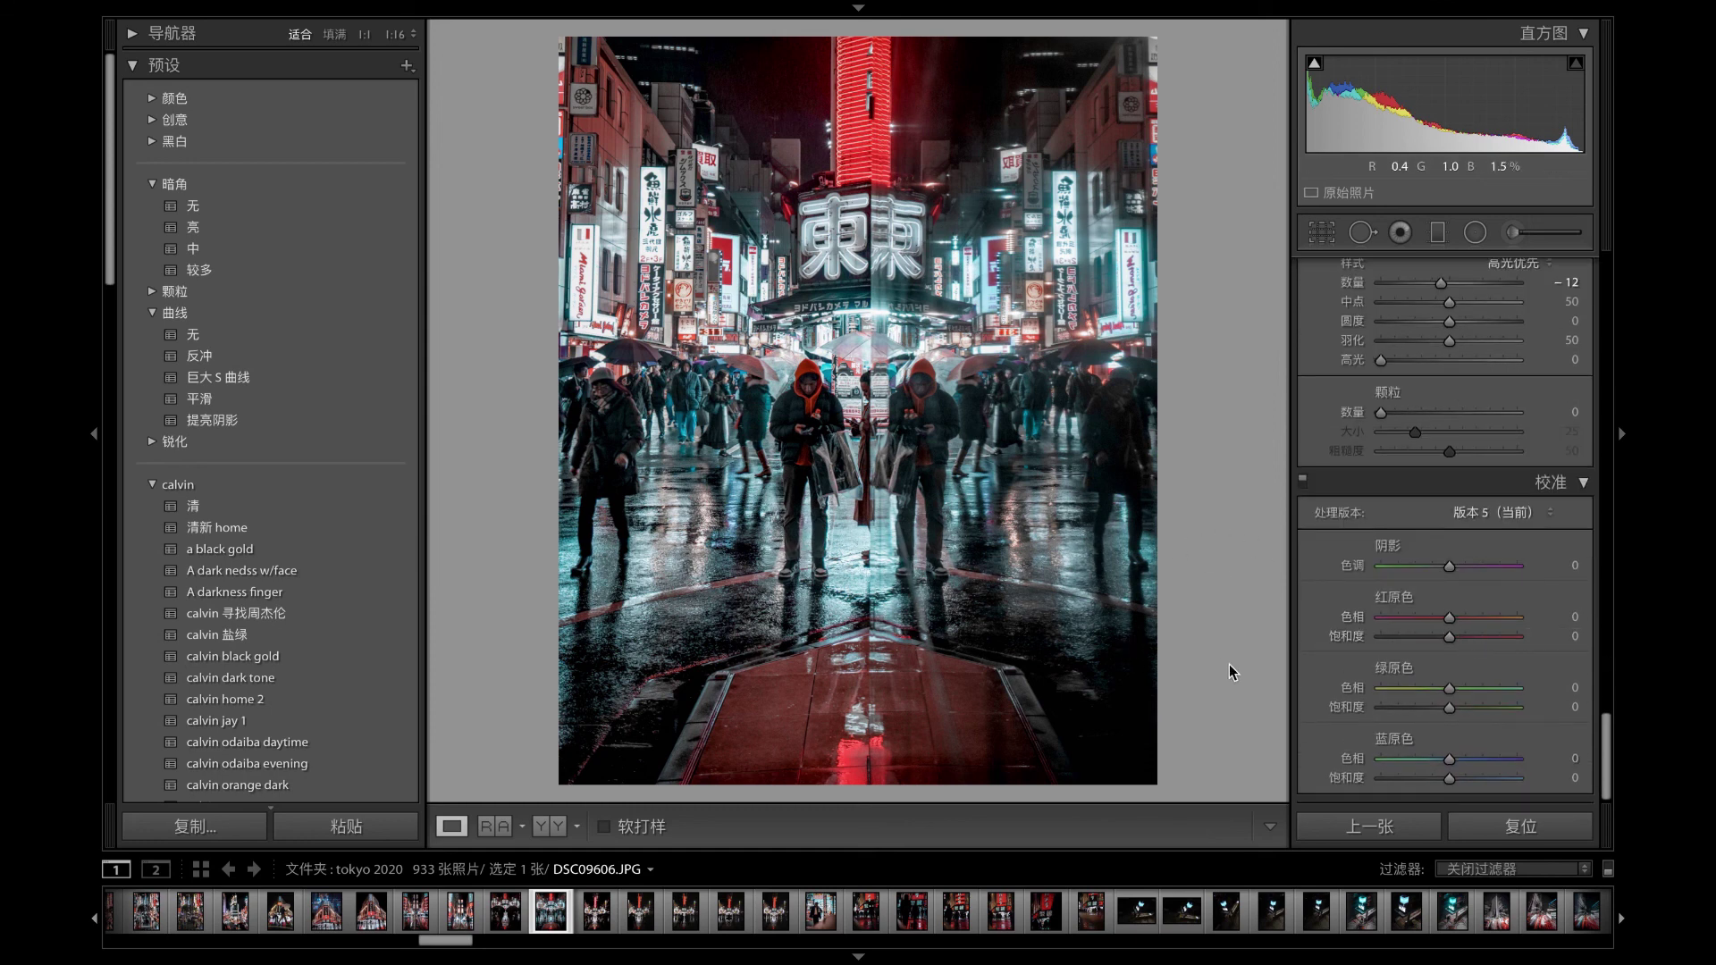
{"action": "right_click", "coordinate": [924, 483]}
{"action": "right_click", "coordinate": [935, 491]}
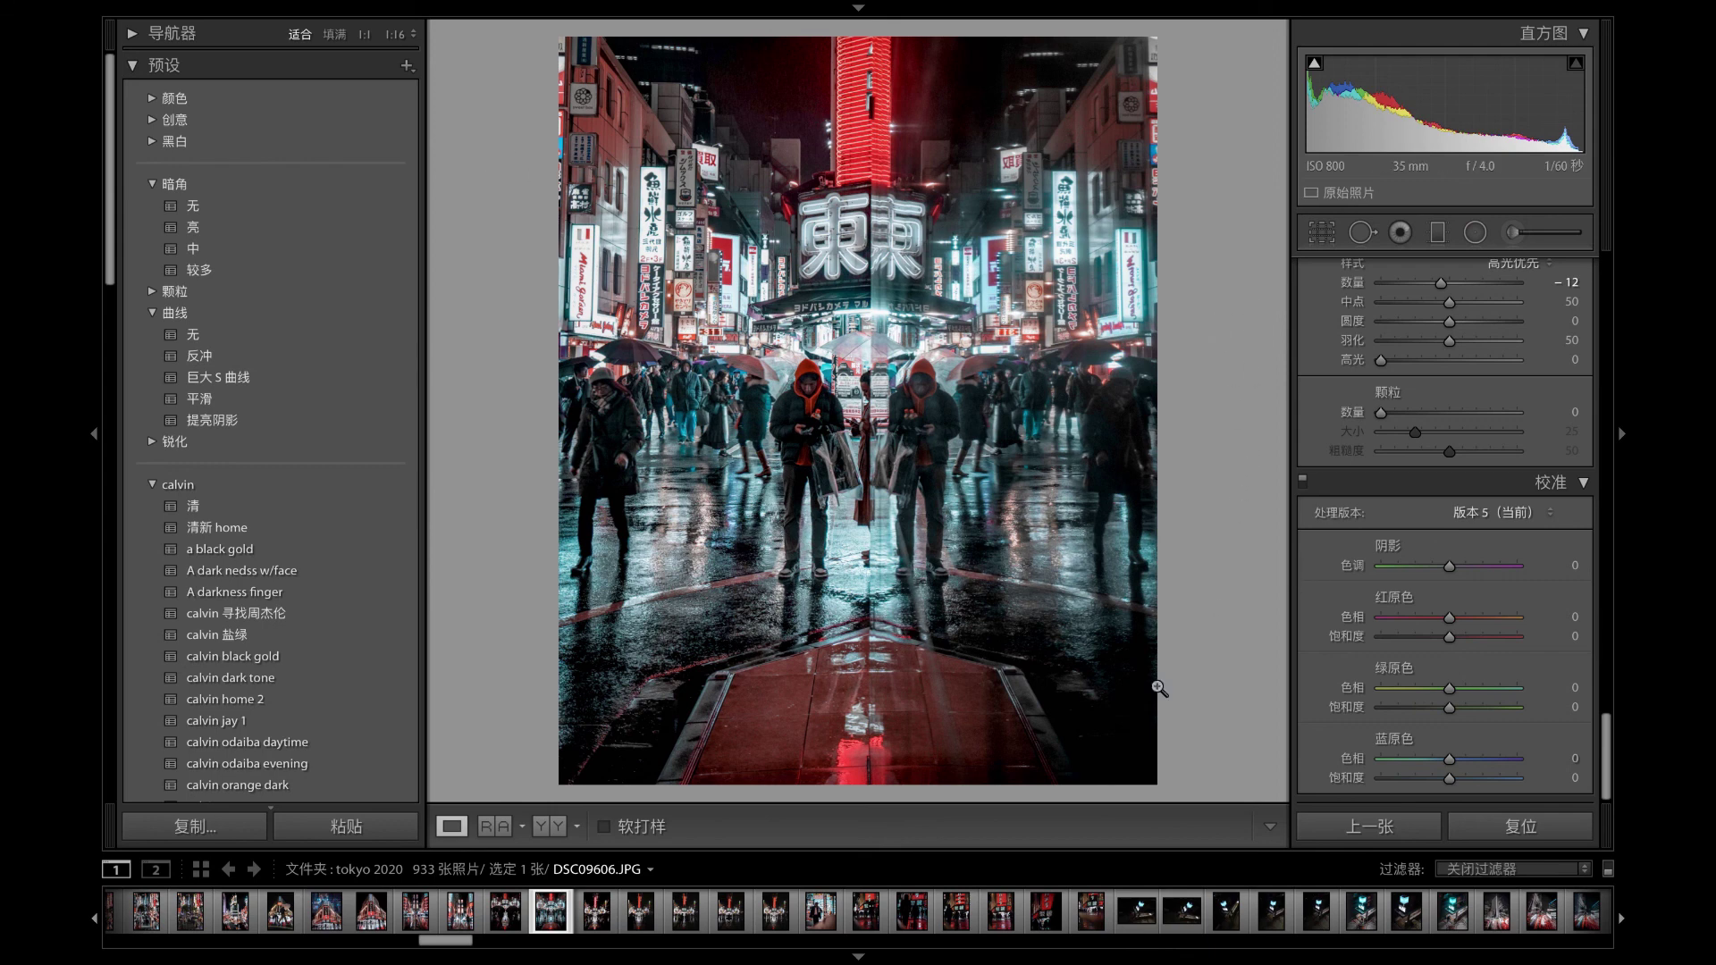
{"action": "left_click", "coordinate": [550, 828]}
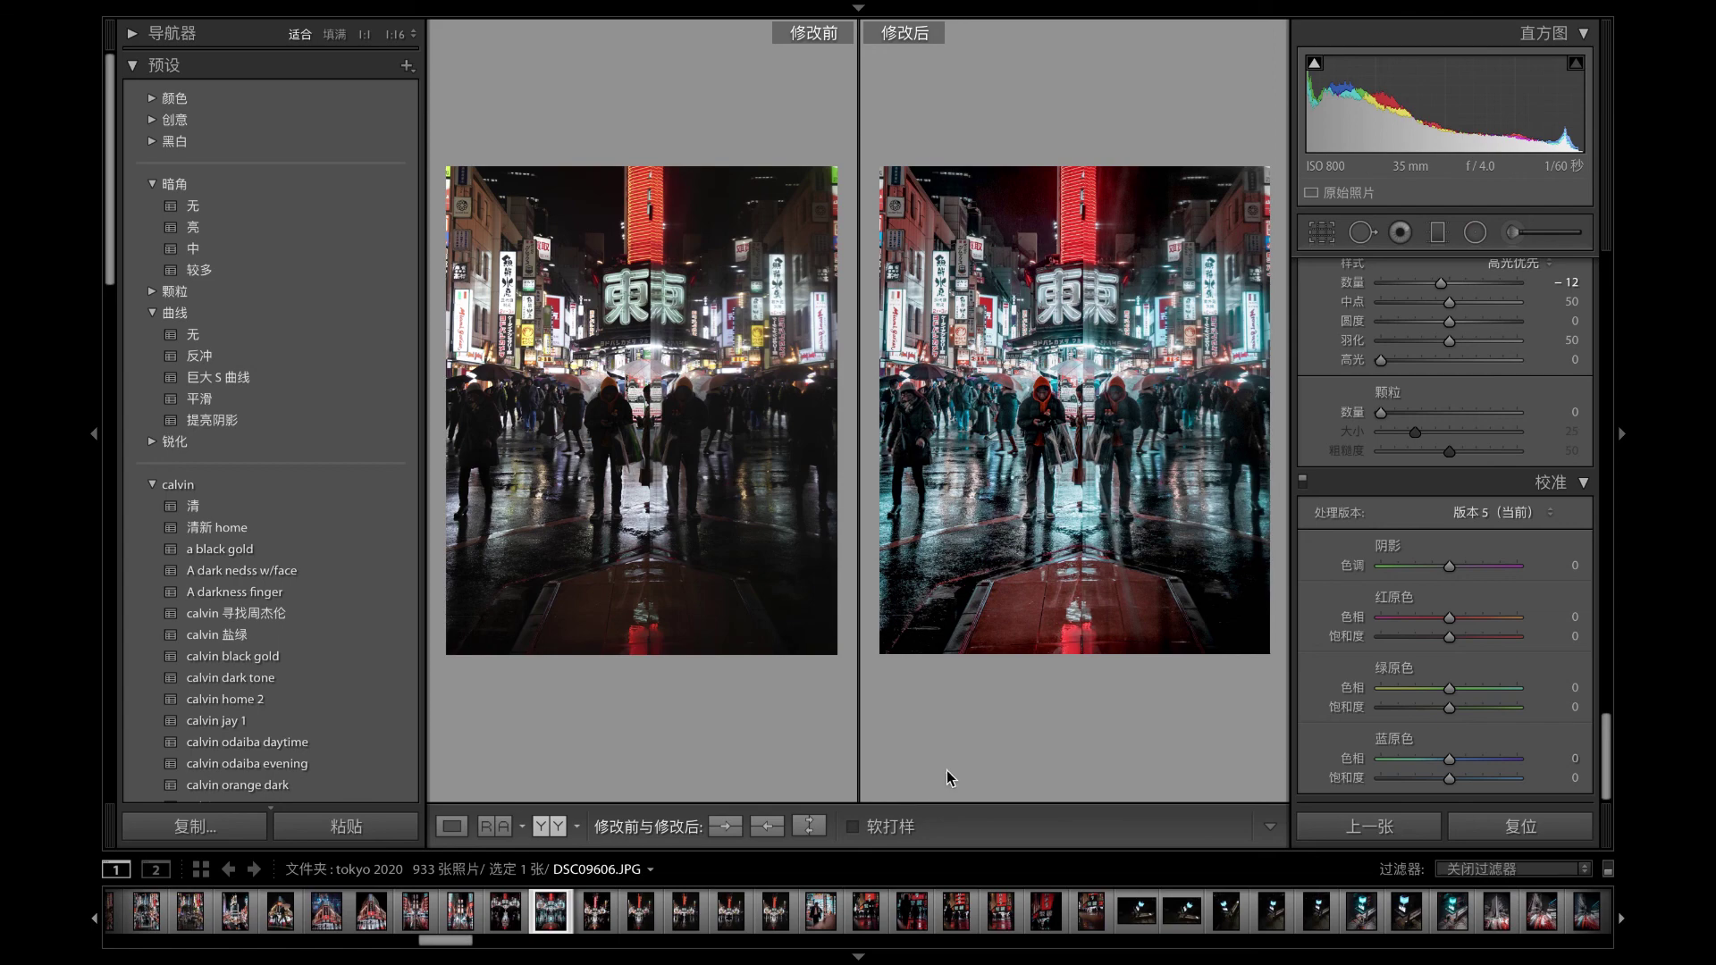
- Zoom Before/After to 1:1, inspect the shoppers and hooded figure, then return to Fit
{"action": "left_click", "coordinate": [1019, 527]}
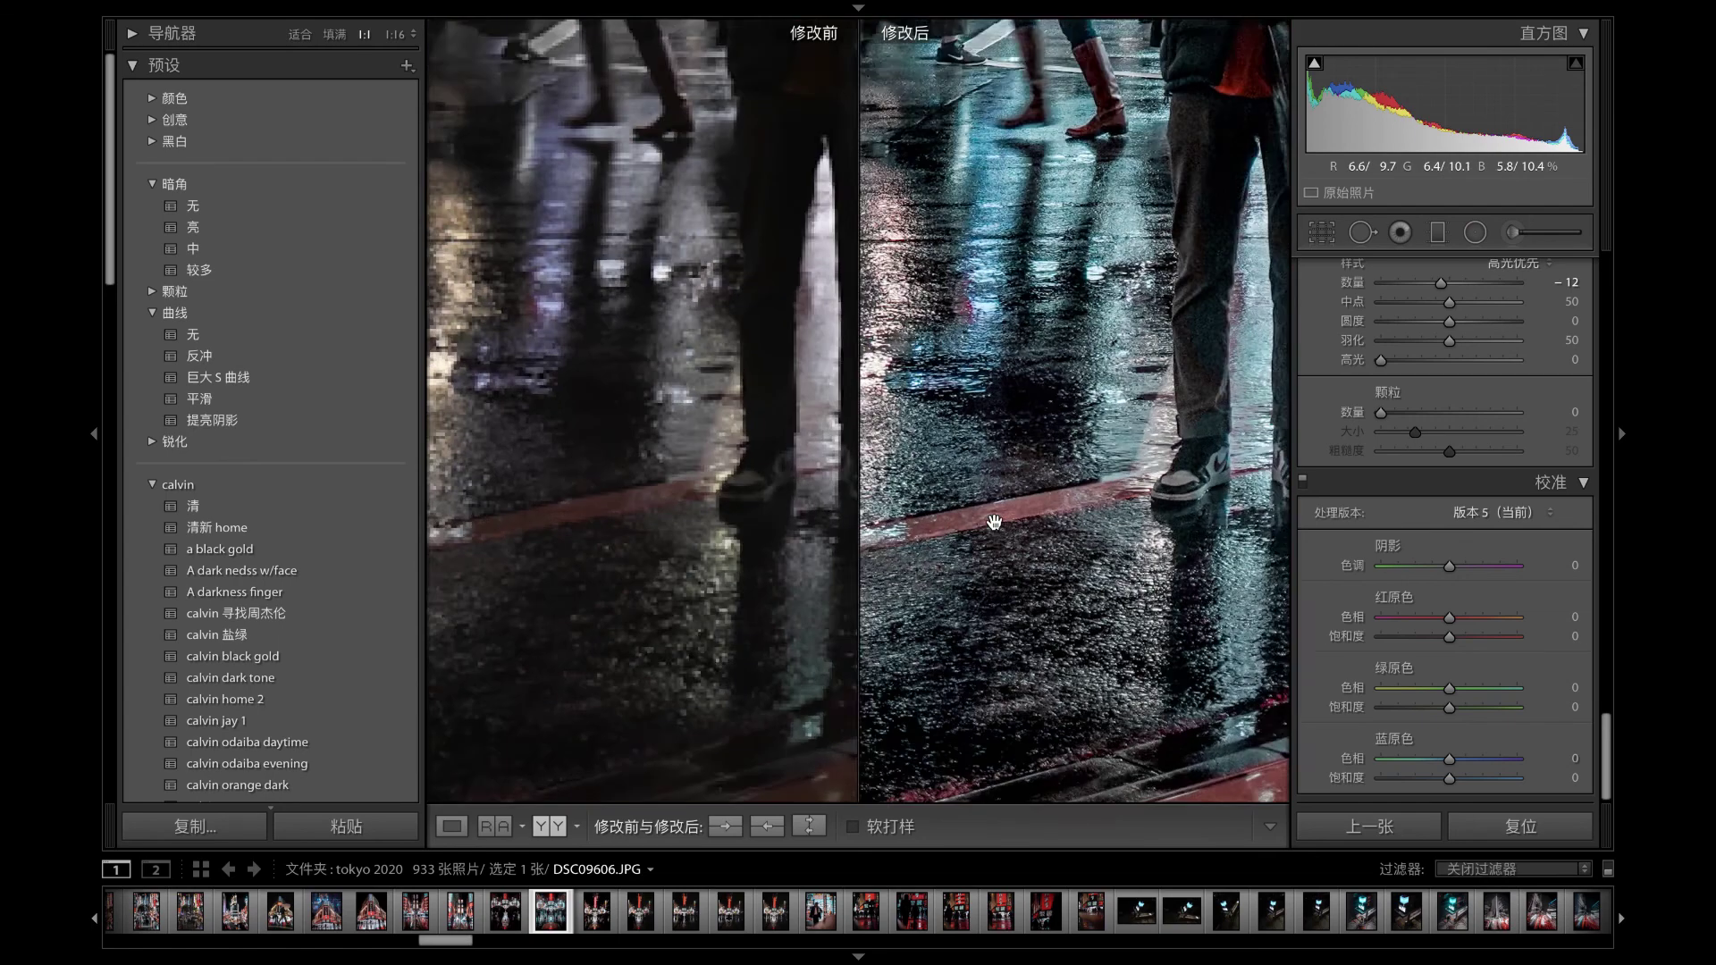
{"action": "left_click_drag", "start_coordinate": [1028, 523], "coordinate": [616, 625]}
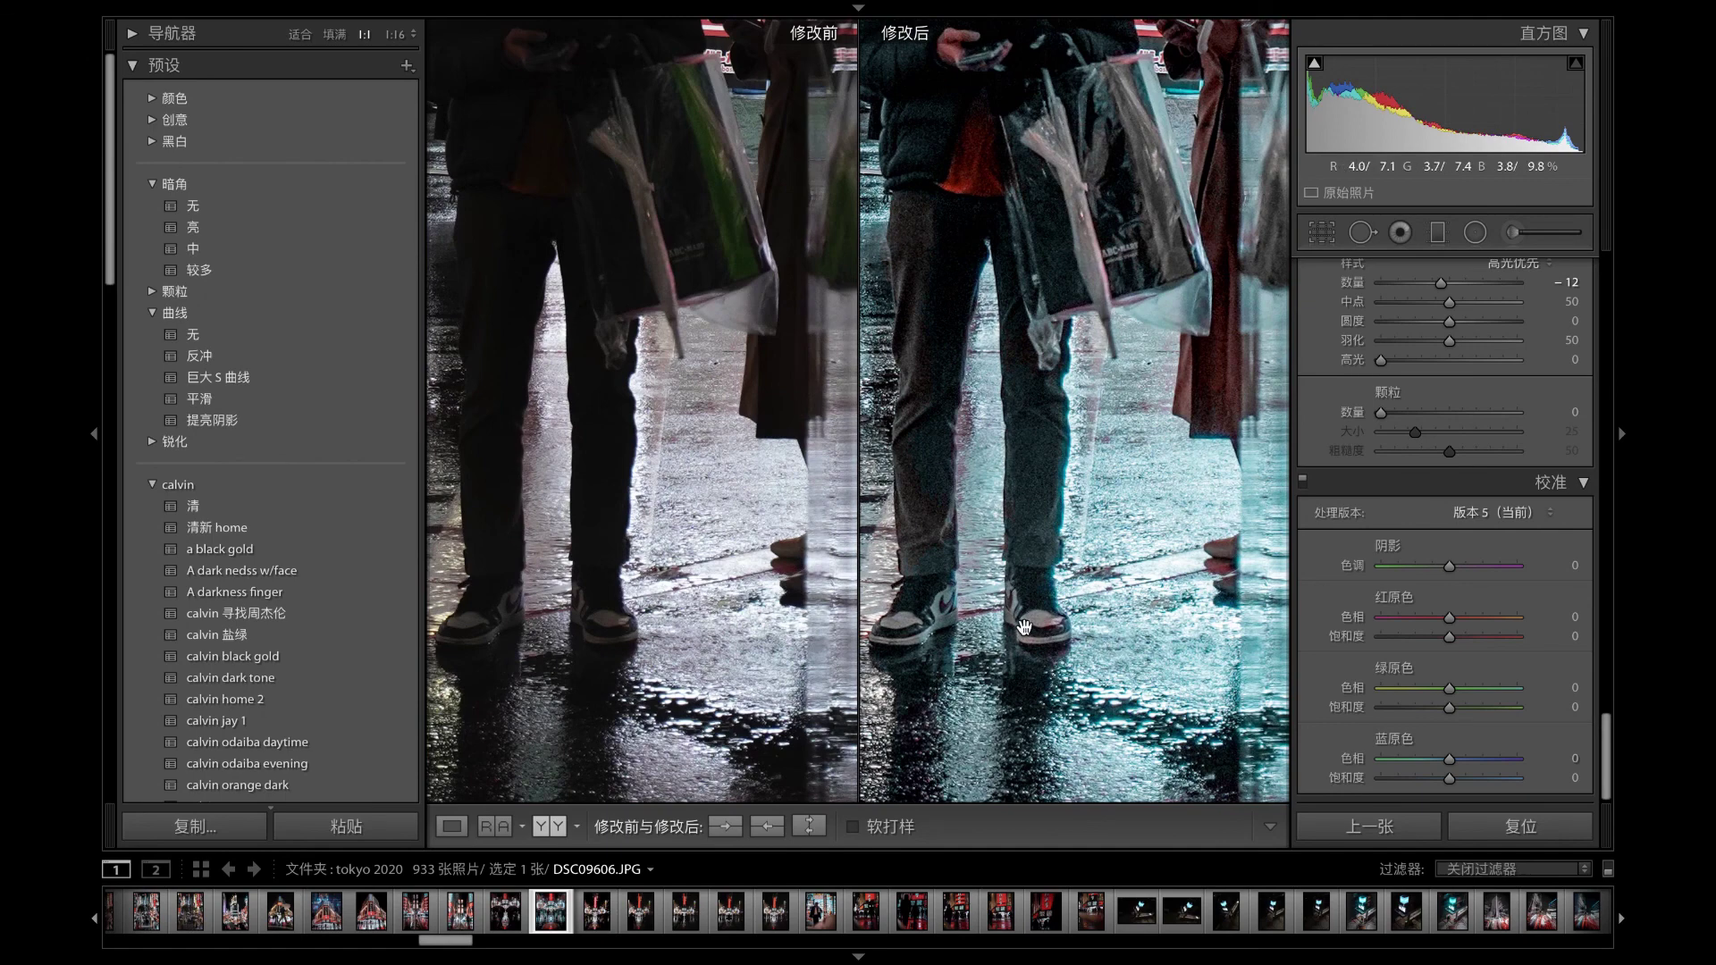
{"action": "left_click_drag", "start_coordinate": [984, 578], "coordinate": [986, 588]}
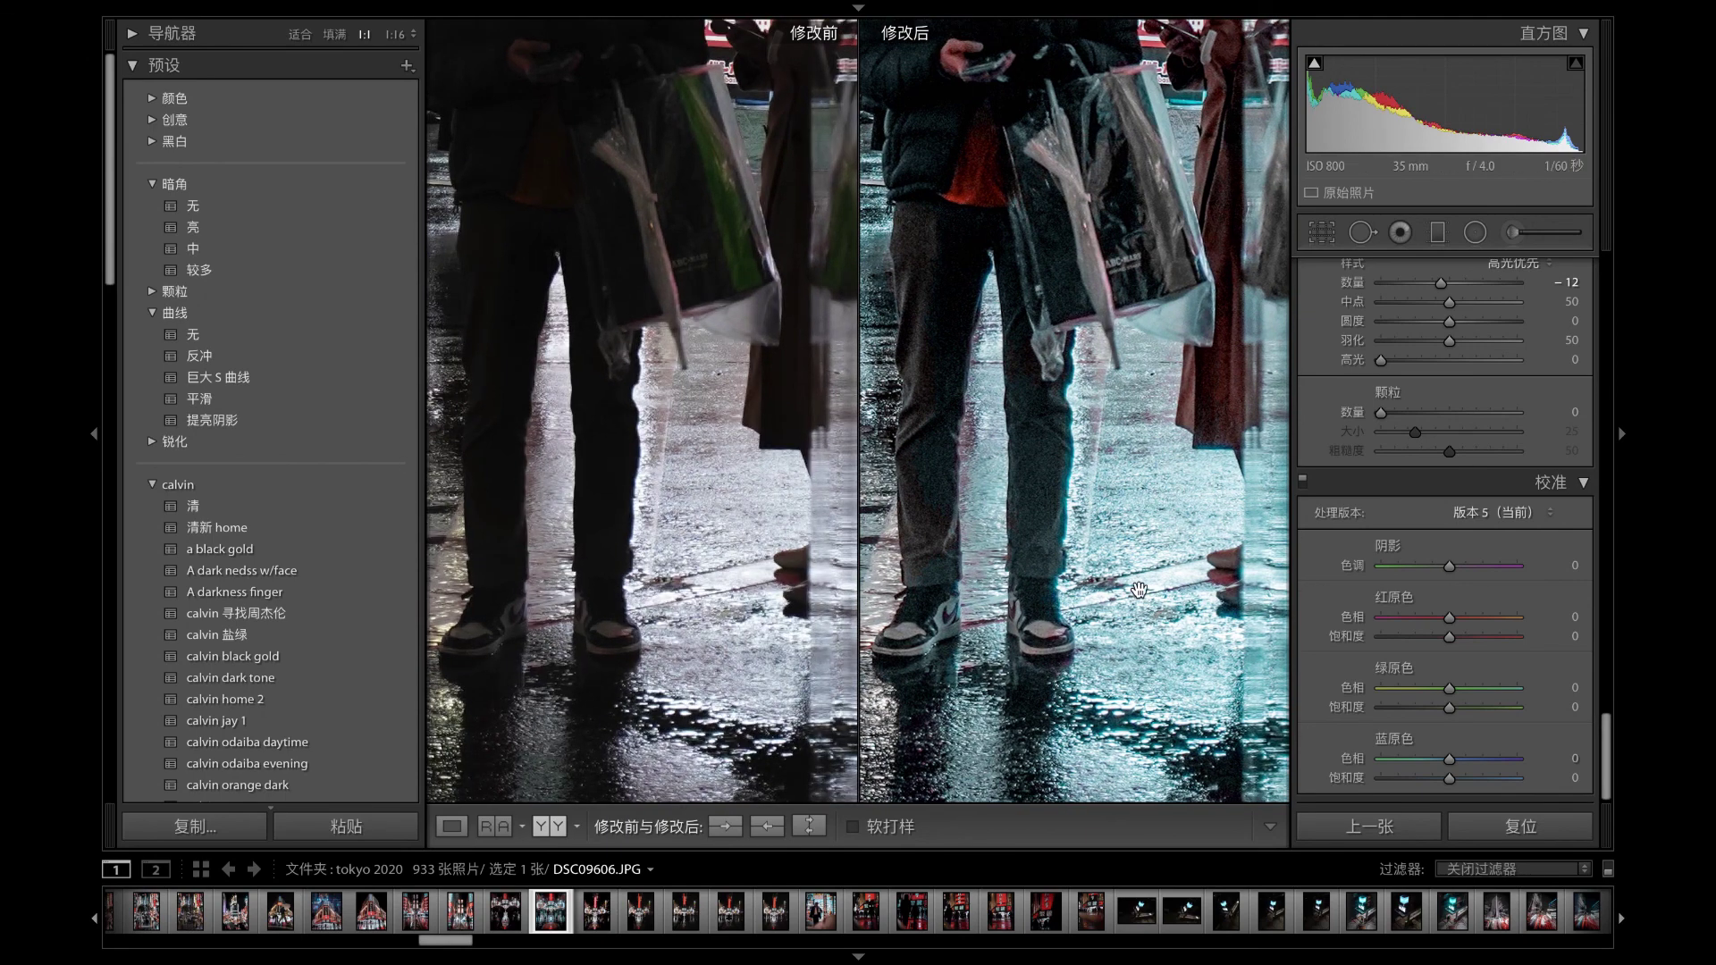
{"action": "left_click_drag", "start_coordinate": [1001, 341], "coordinate": [1073, 626]}
{"action": "left_click_drag", "start_coordinate": [1073, 259], "coordinate": [1082, 328]}
{"action": "left_click", "coordinate": [1081, 328]}
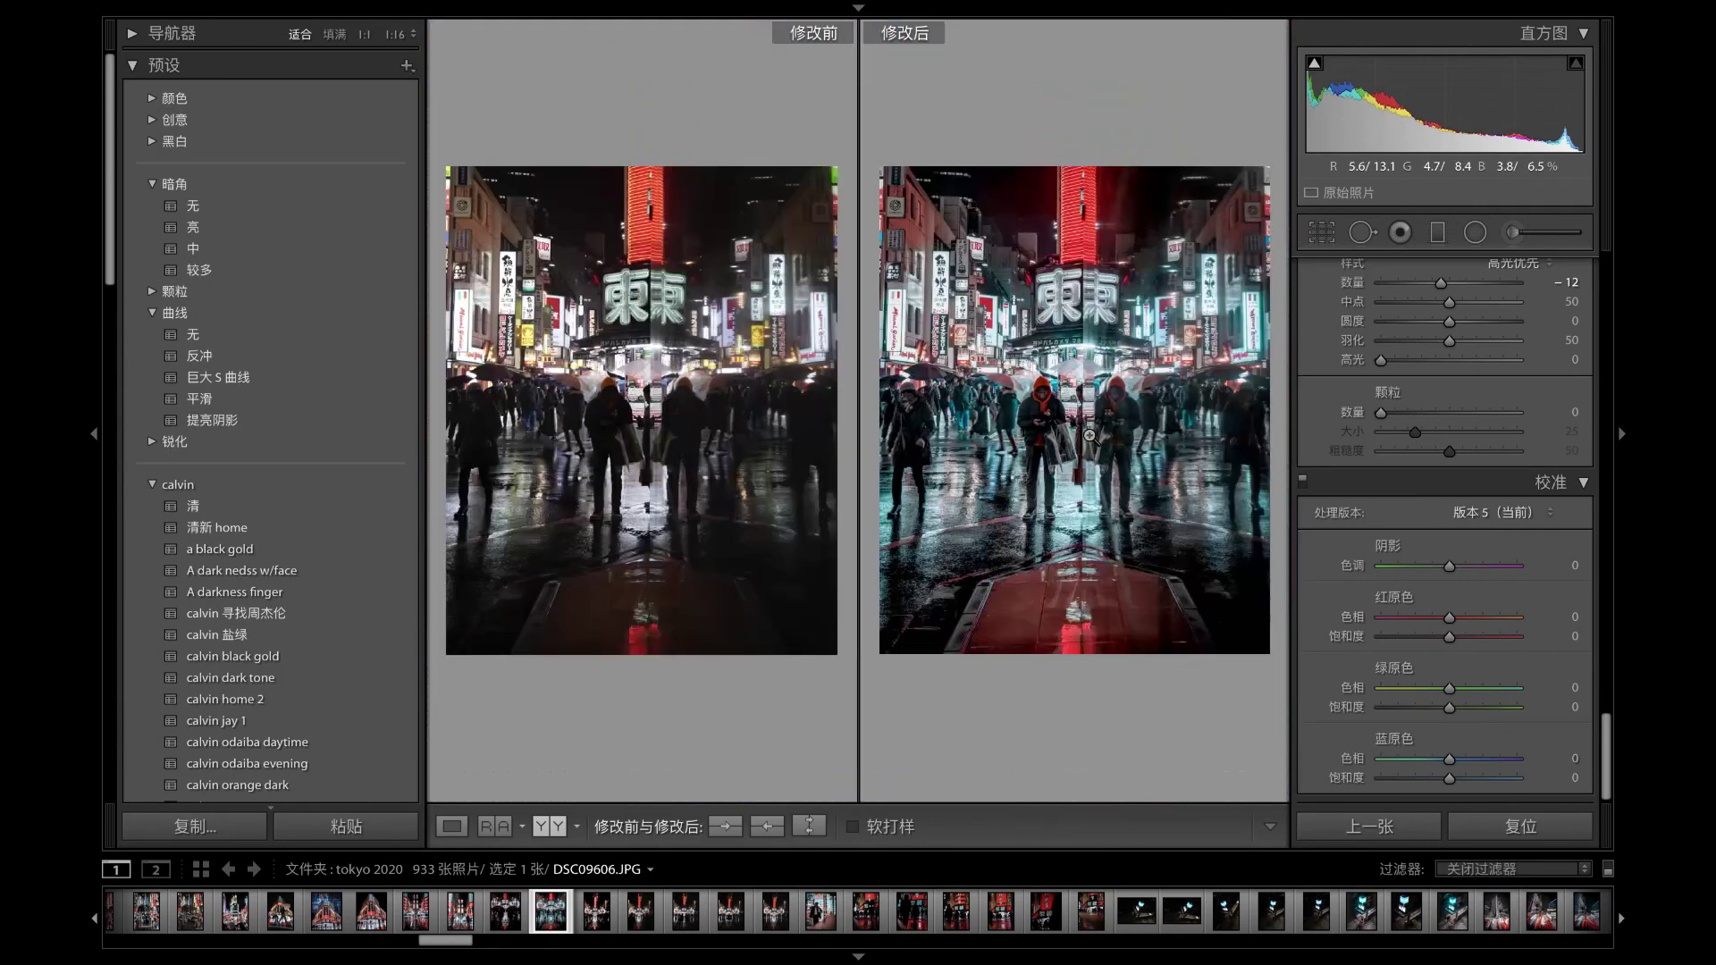